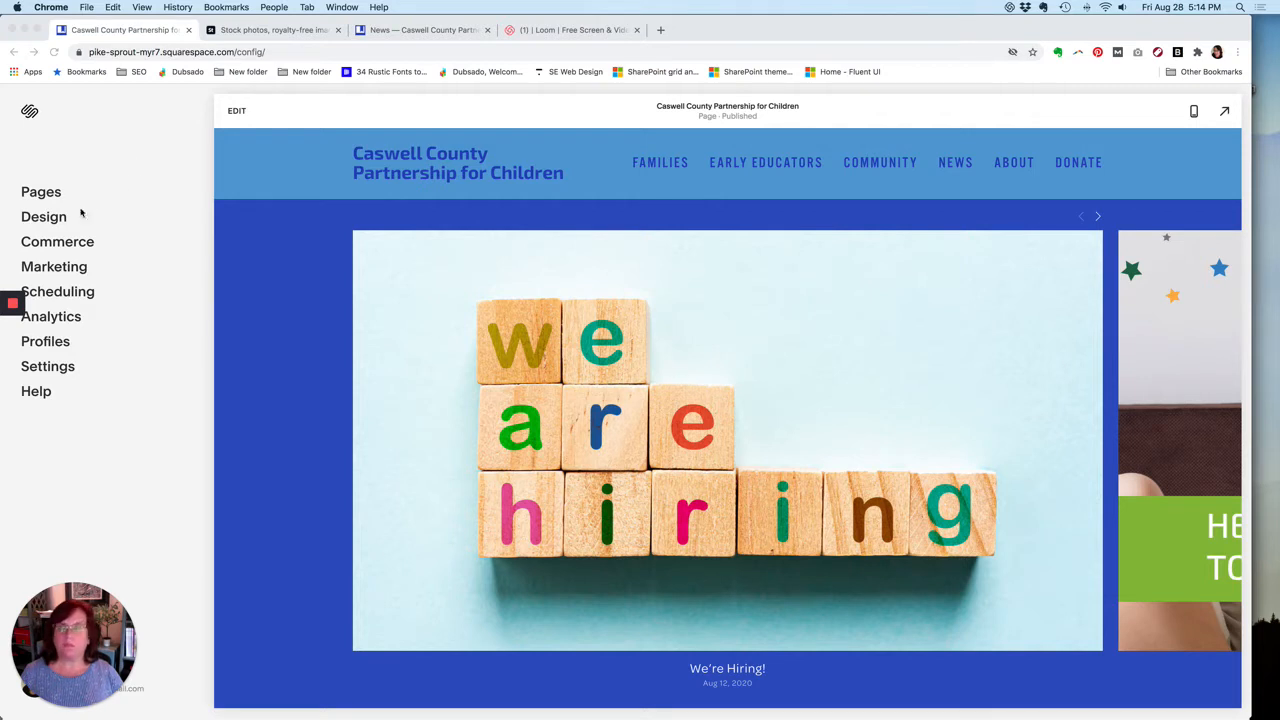
Open the site's News blog and create a new blog post.
click(106, 193)
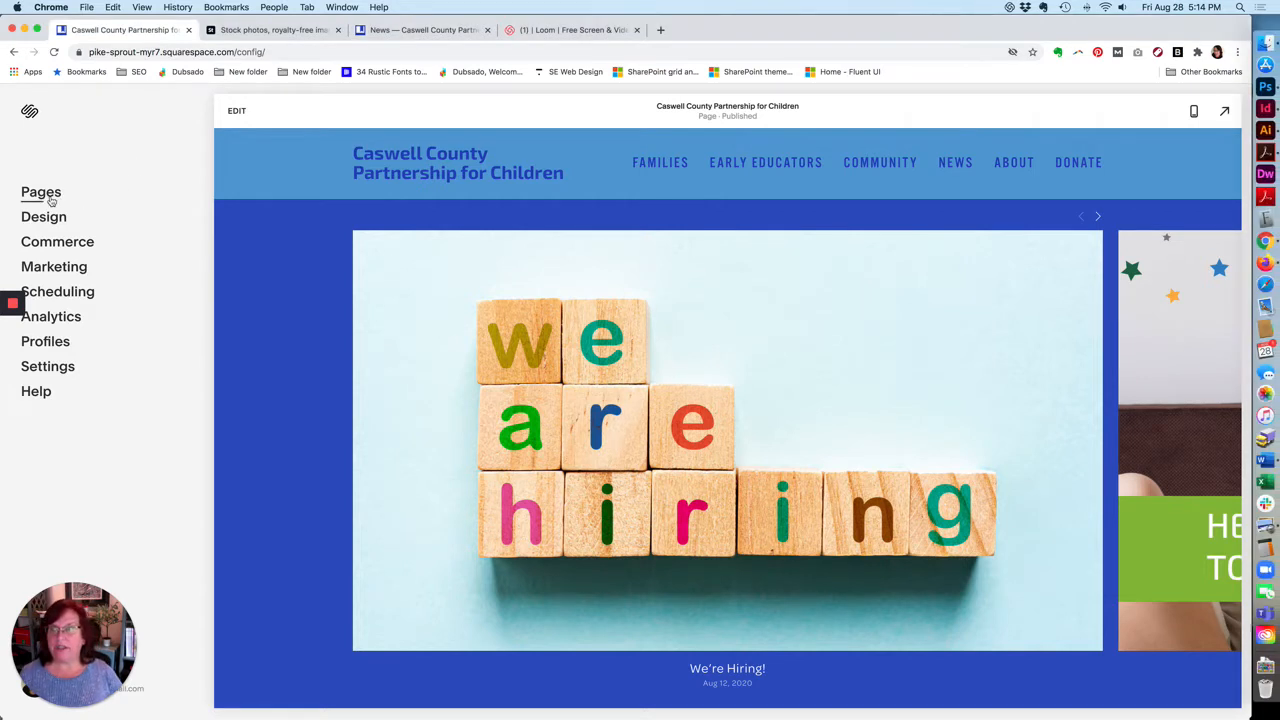
click(41, 194)
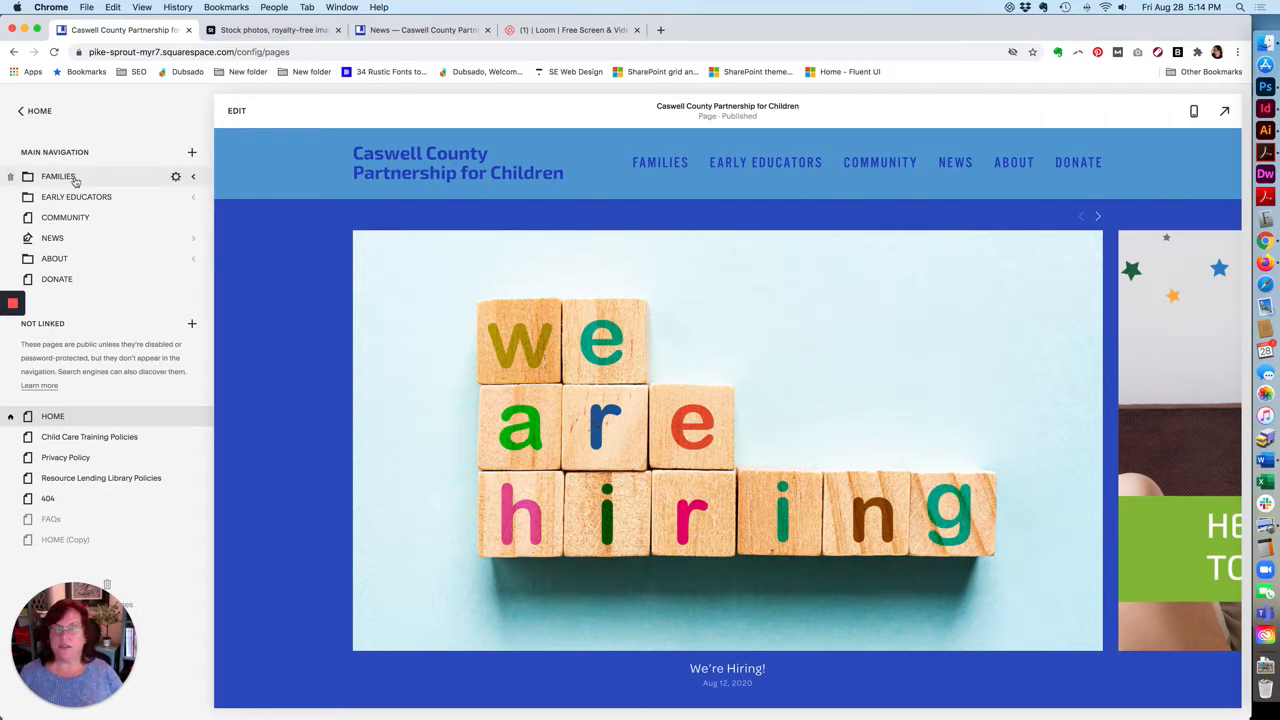
click(78, 240)
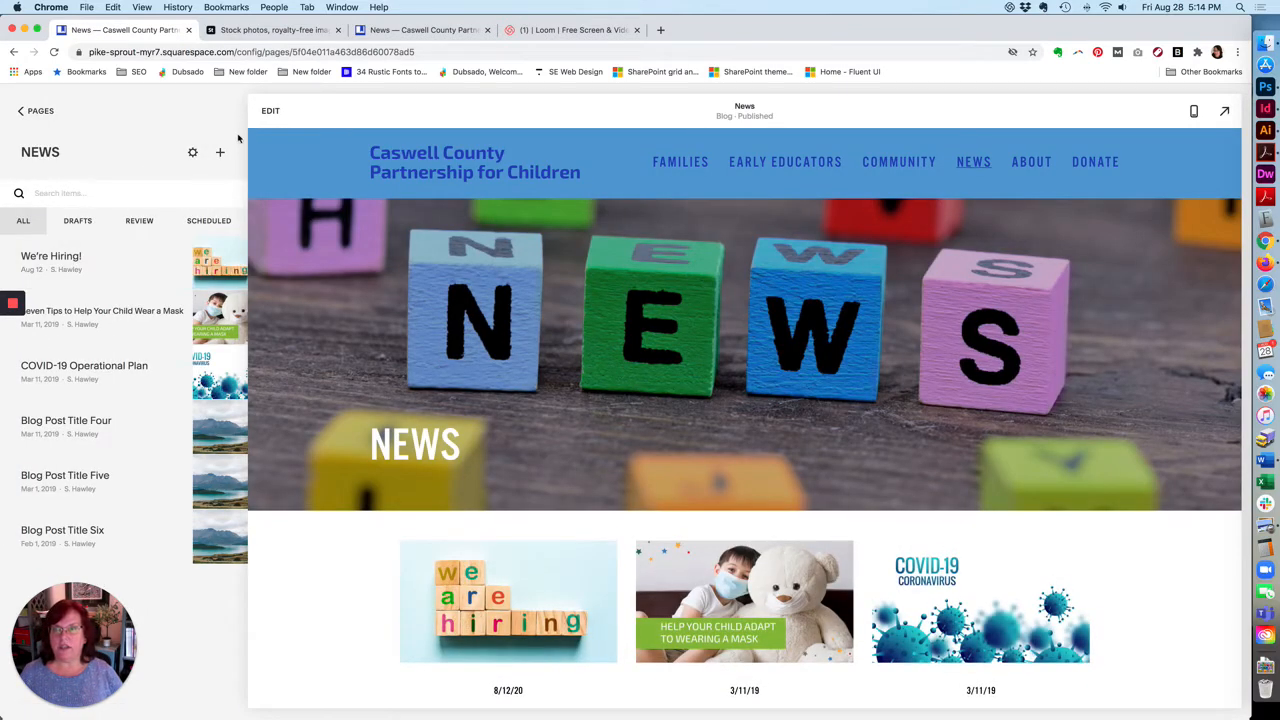
mouse_move(194, 489)
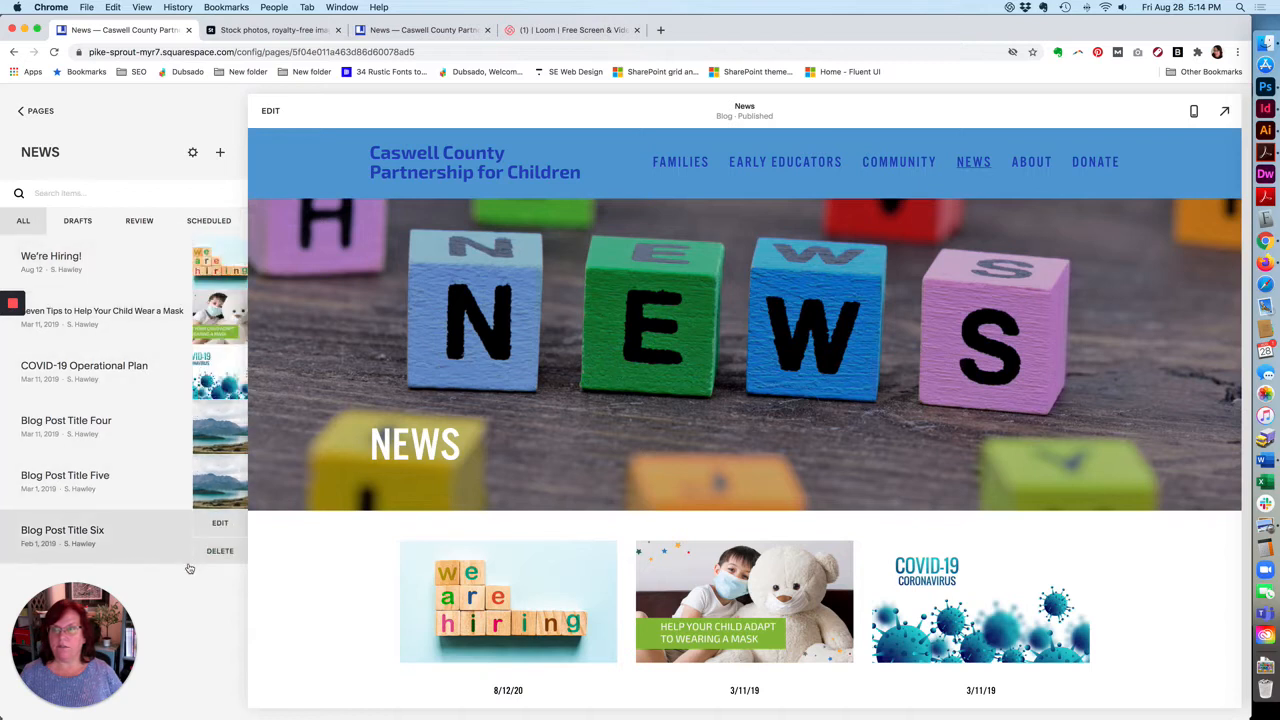
click(221, 155)
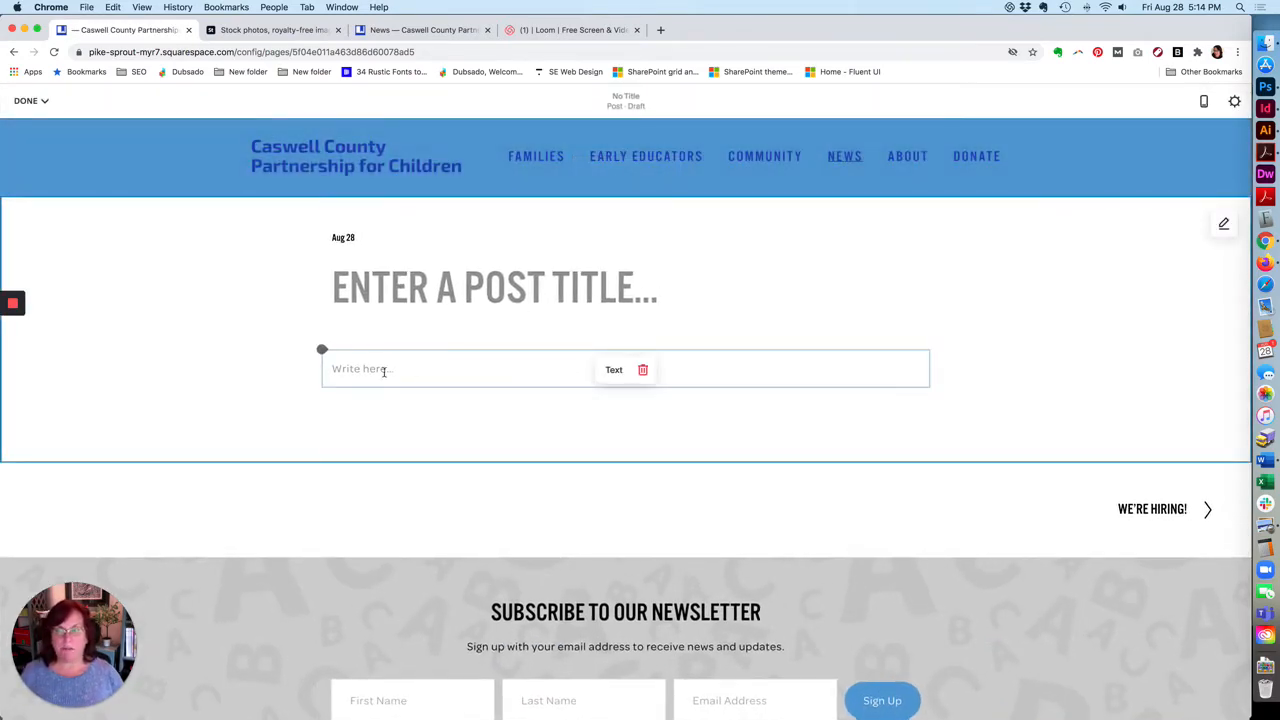
Paste the copied Resource Lending Library Procedures text into the body of the new post.
click(366, 368)
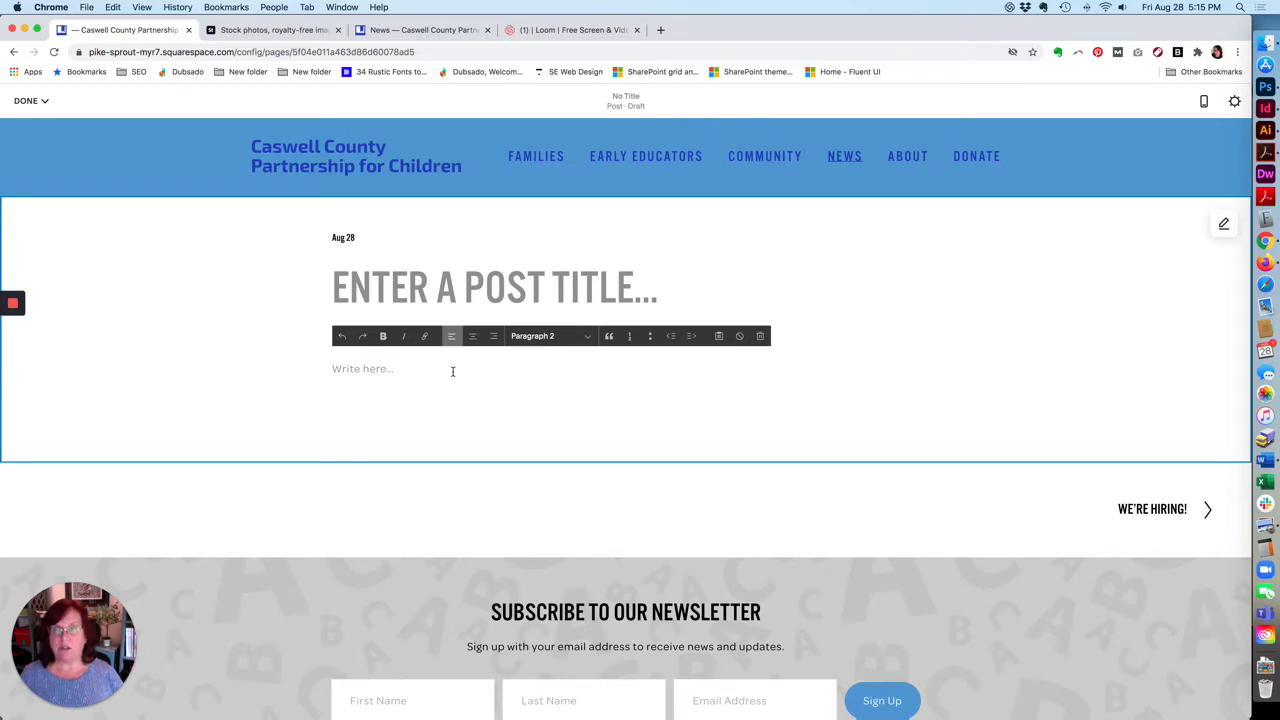
key(super+v)
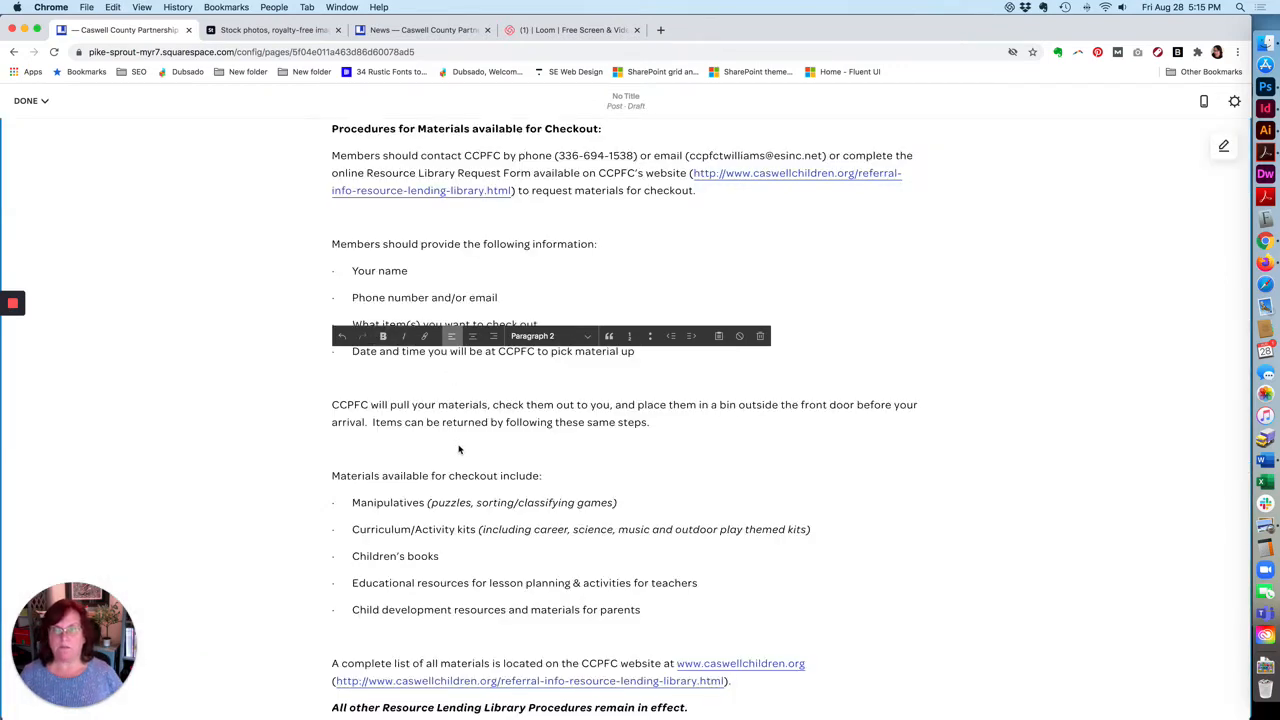
scroll(459, 449, up, 10)
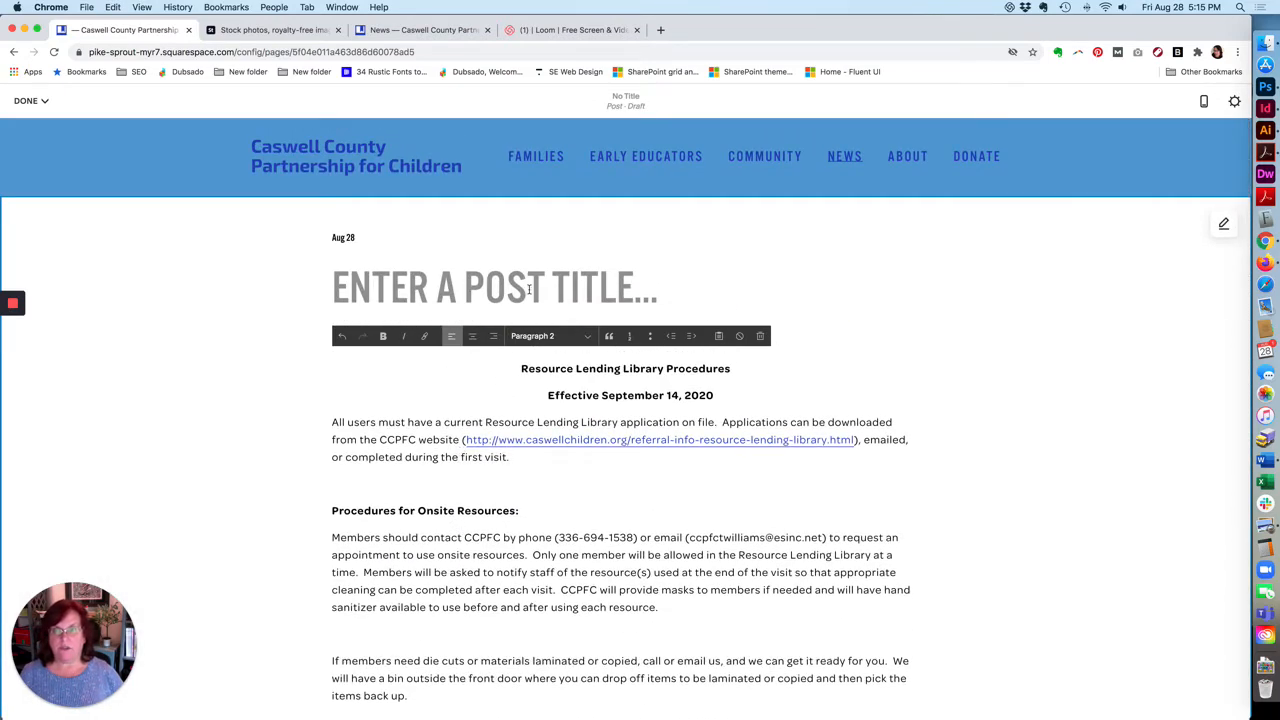
Title the post "COVID-19 Lending Library Procedures".
click(396, 285)
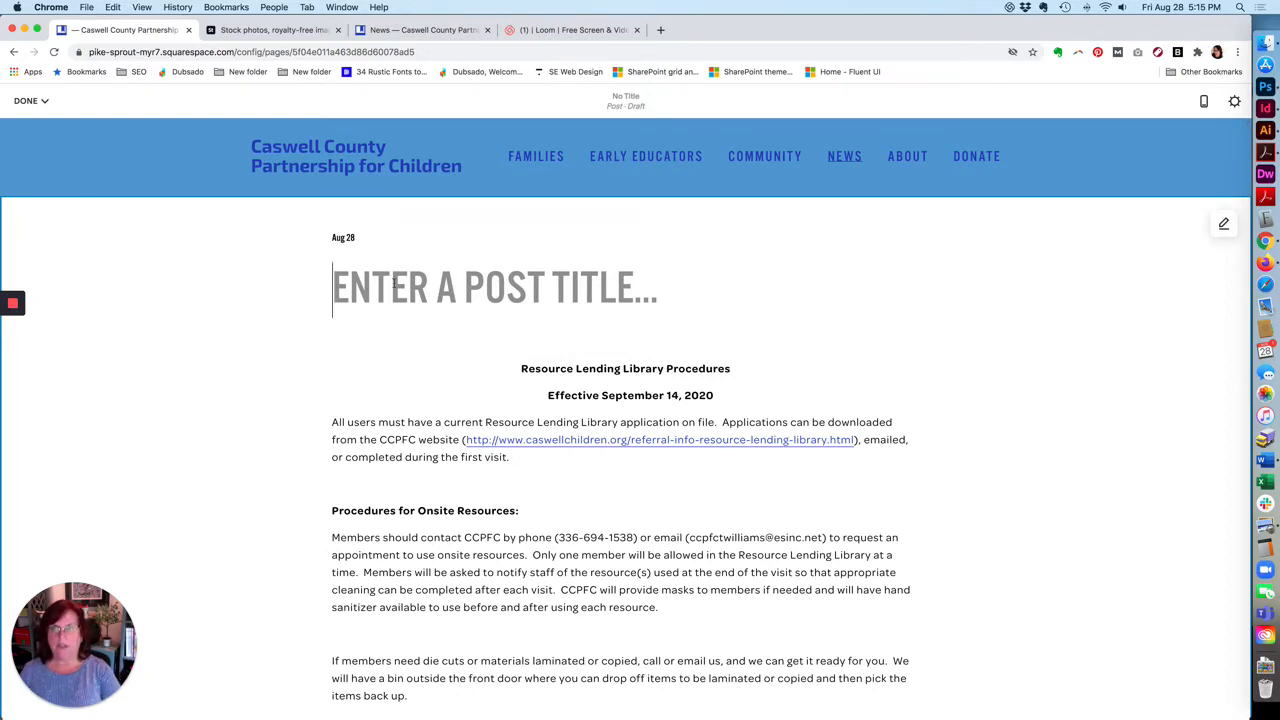
text(COVI)
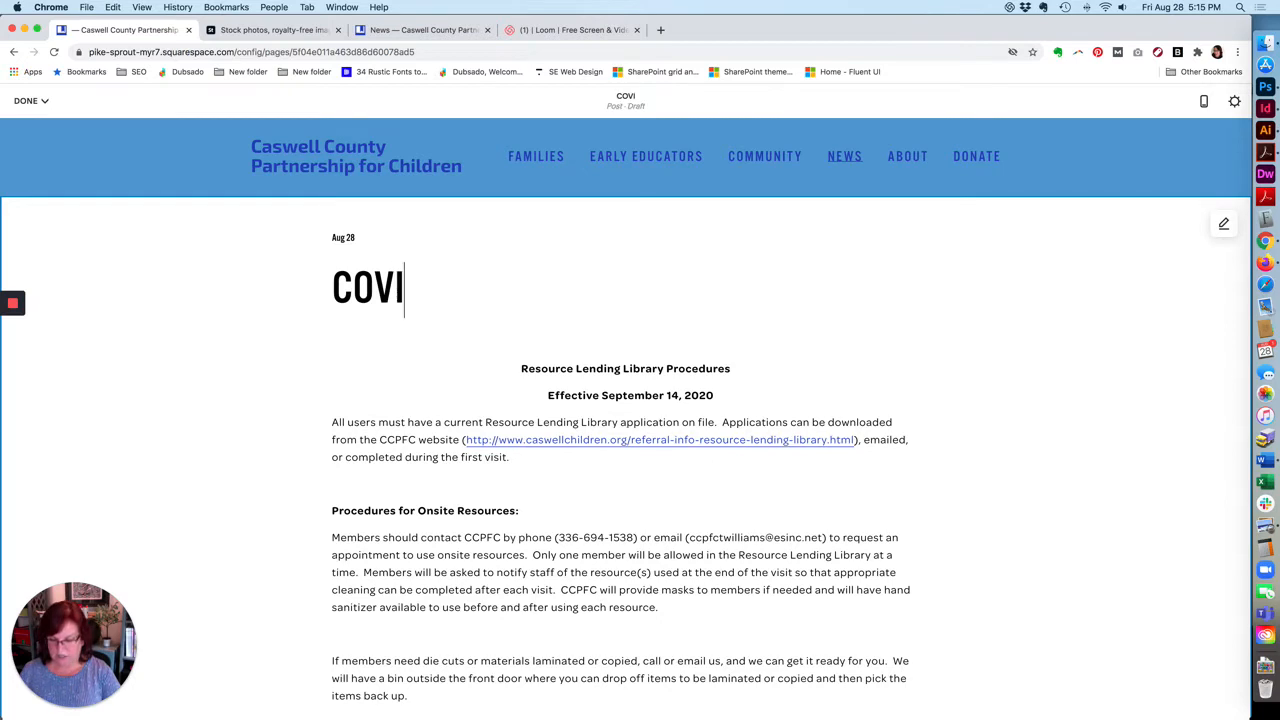
text(D-19 )
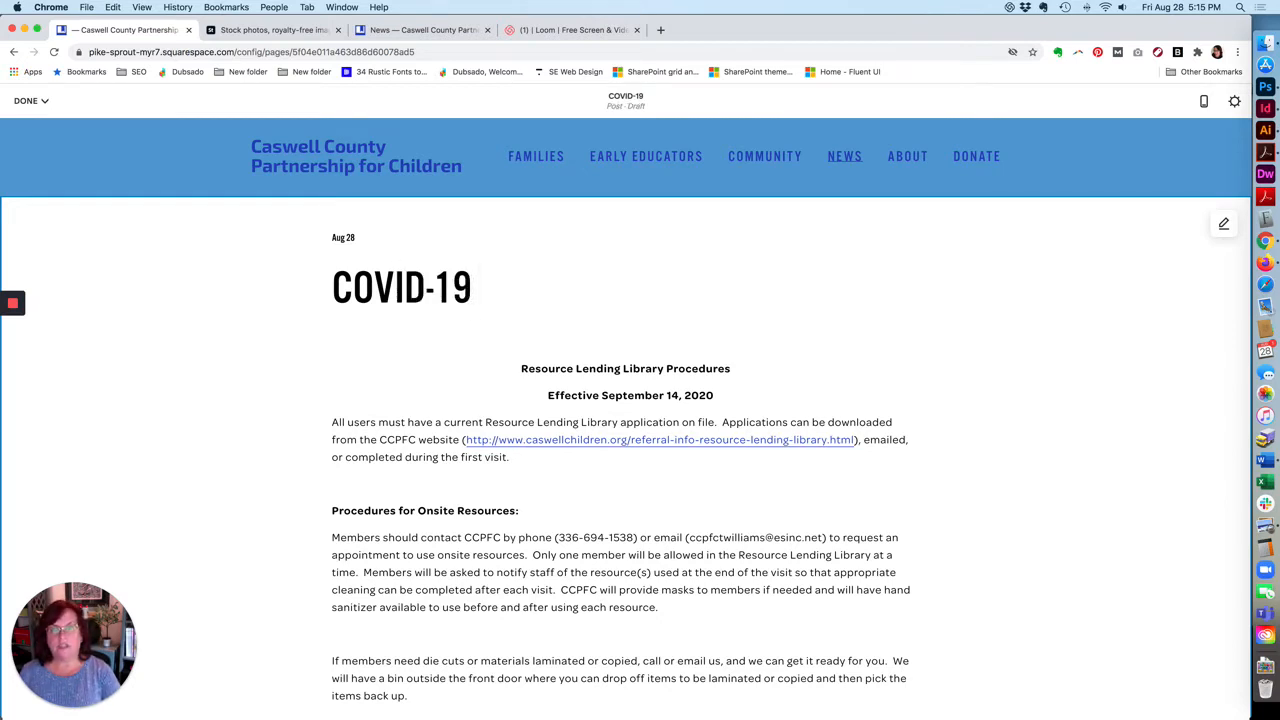
text(LENDING)
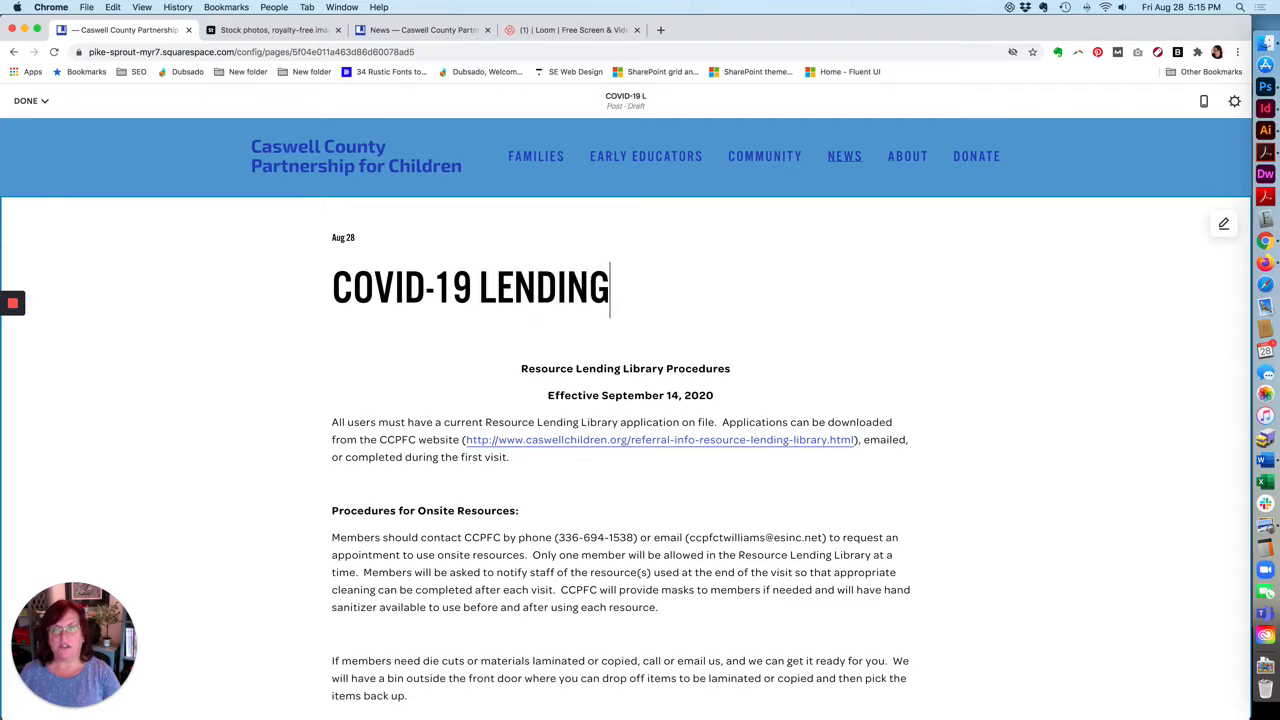
text( LIBRARY )
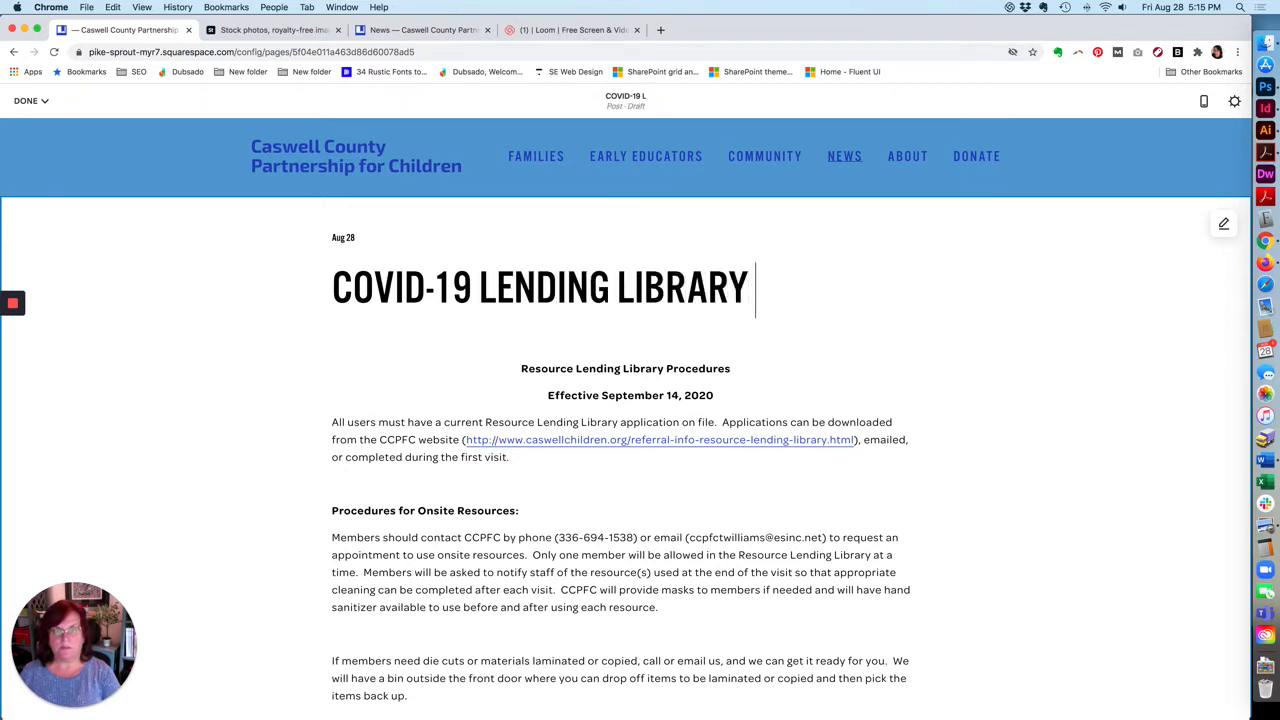
text(PRCEDUL)
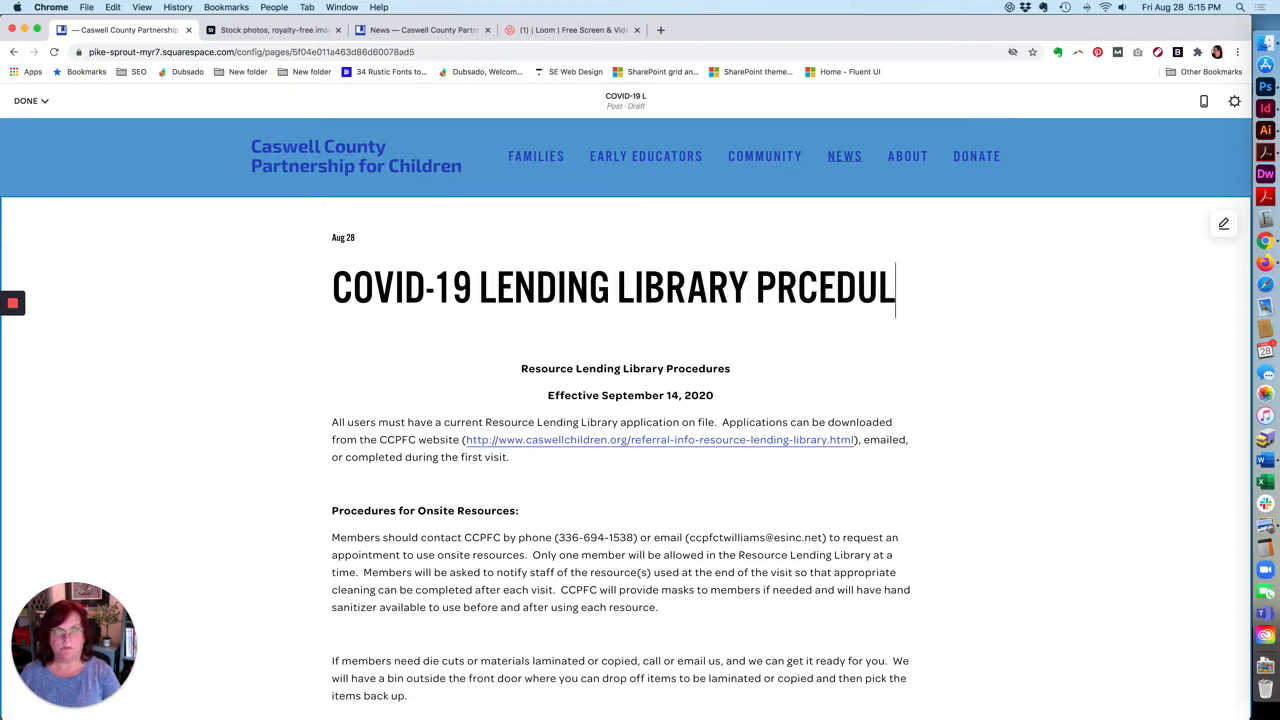
key(BackSpace)
key(BackSpace)
key(BackSpace)
key(BackSpace)
key(BackSpace)
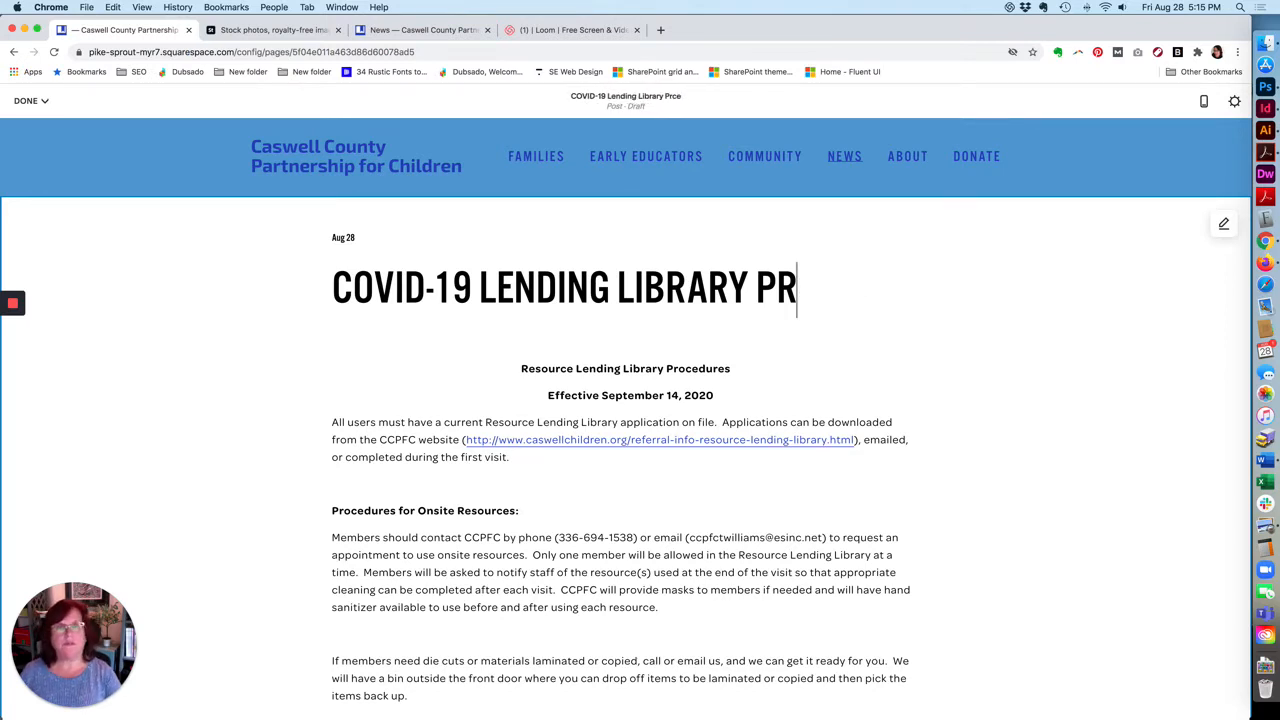
text(OCE)
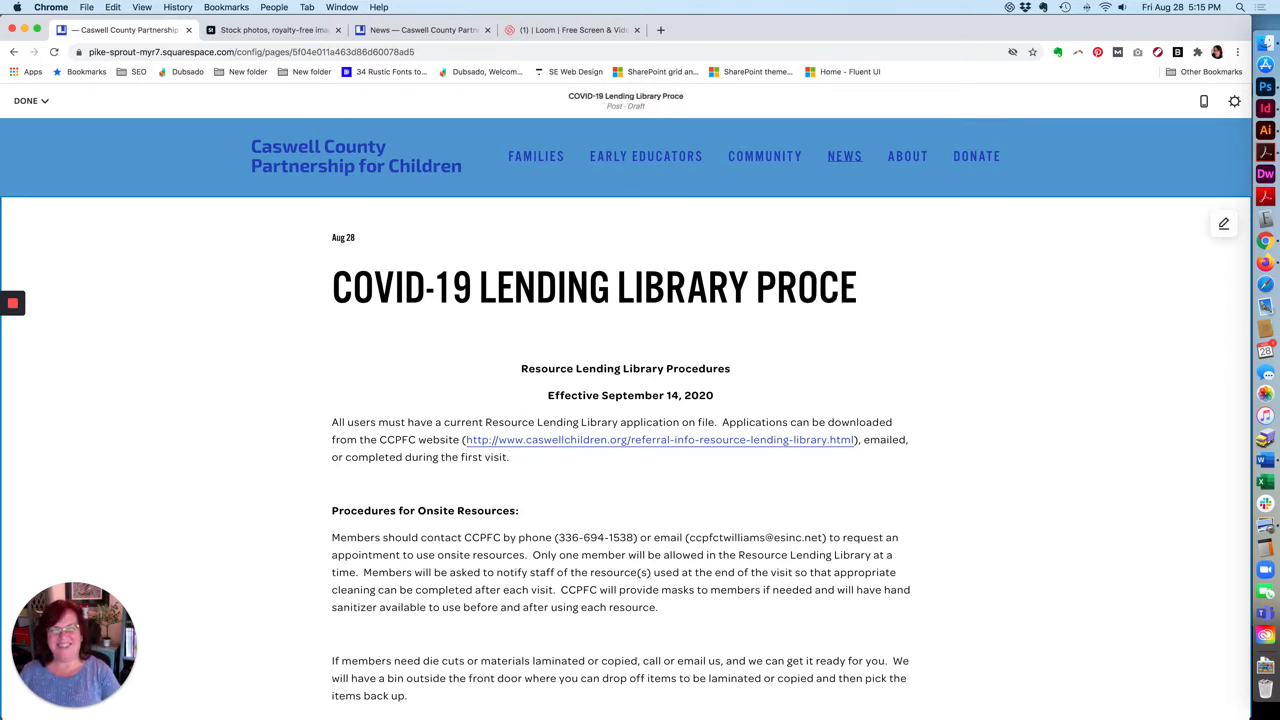
text(DURES)
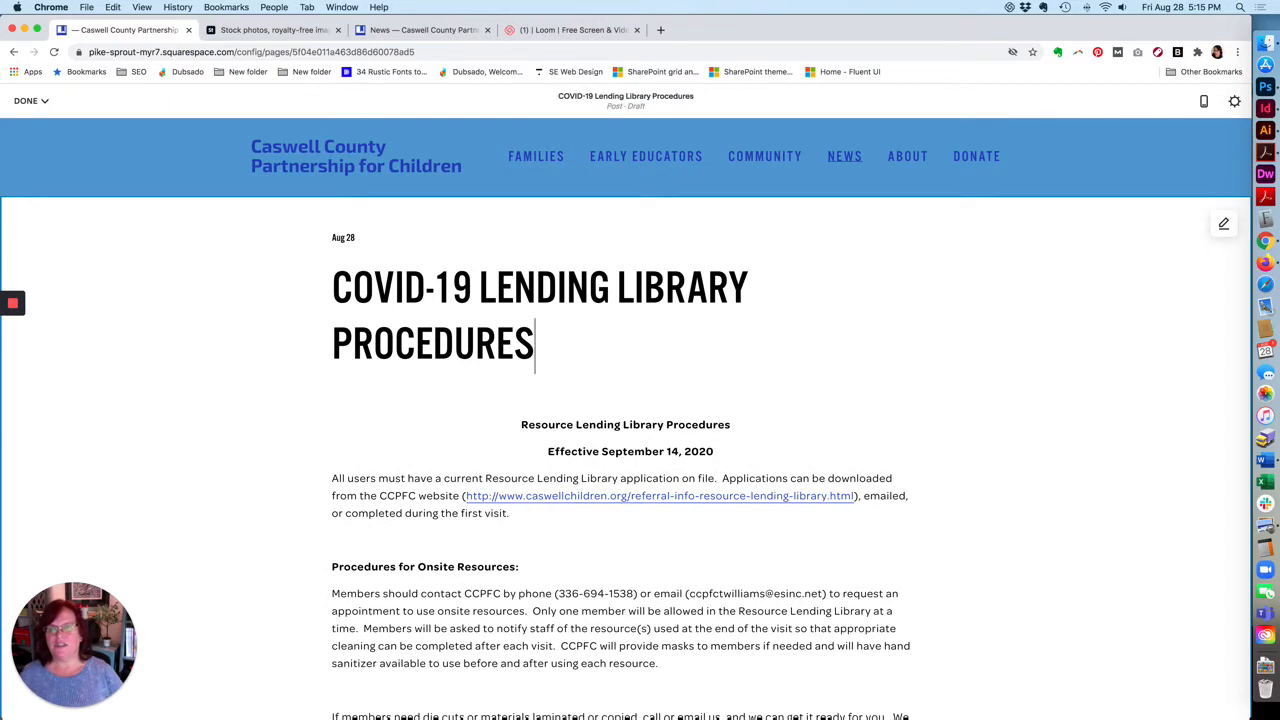
Delete the "Resource Lending Library Procedures" line and the blank line above the effective date.
click(652, 452)
triple_click(576, 425)
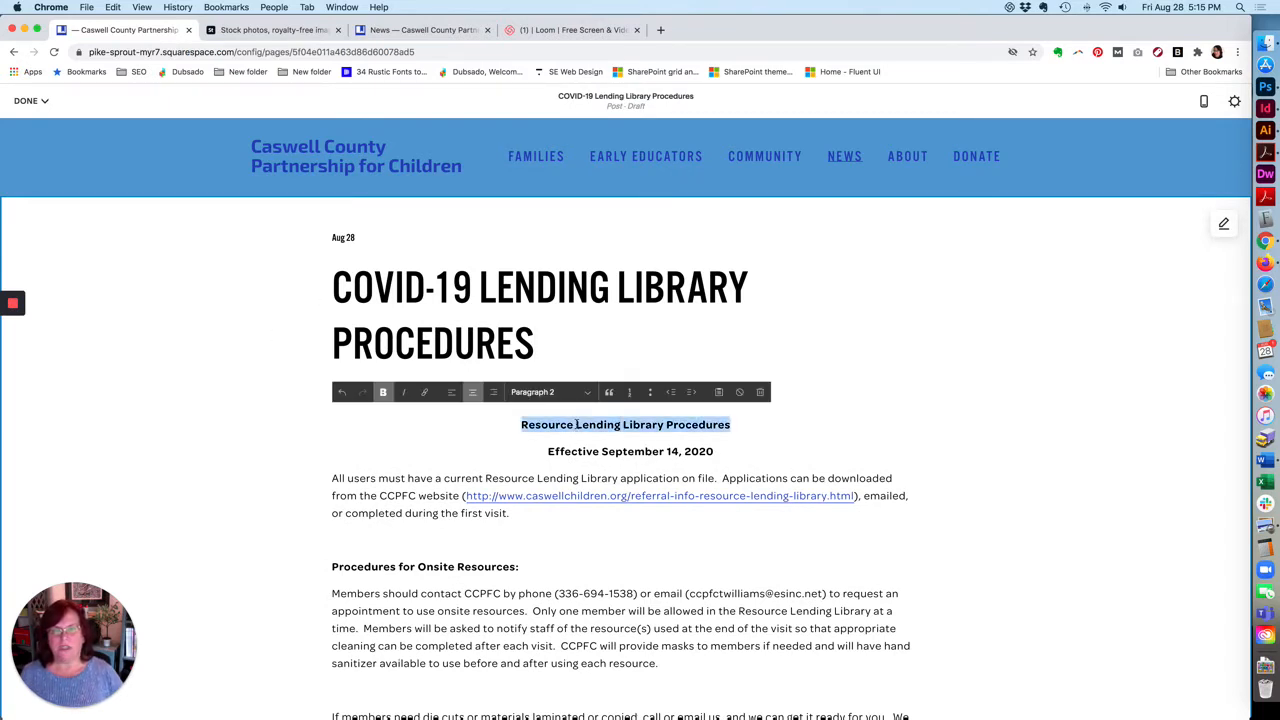
key(BackSpace)
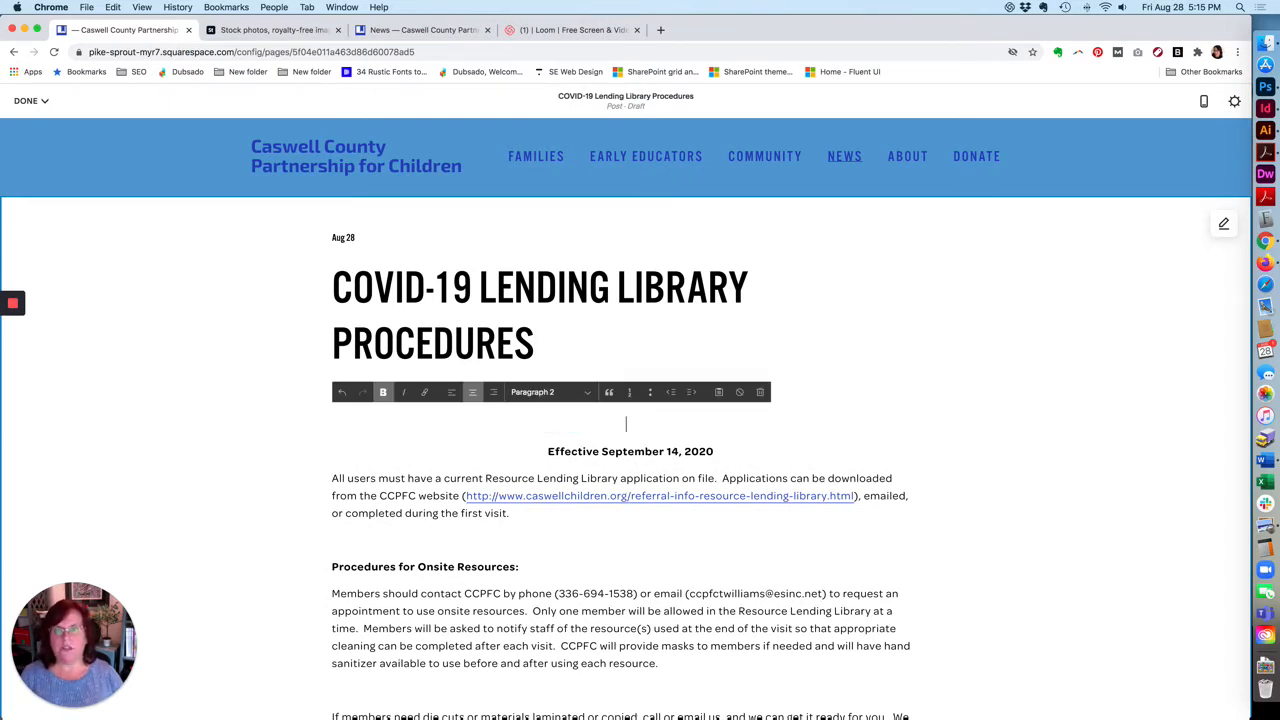
click(542, 451)
key(BackSpace)
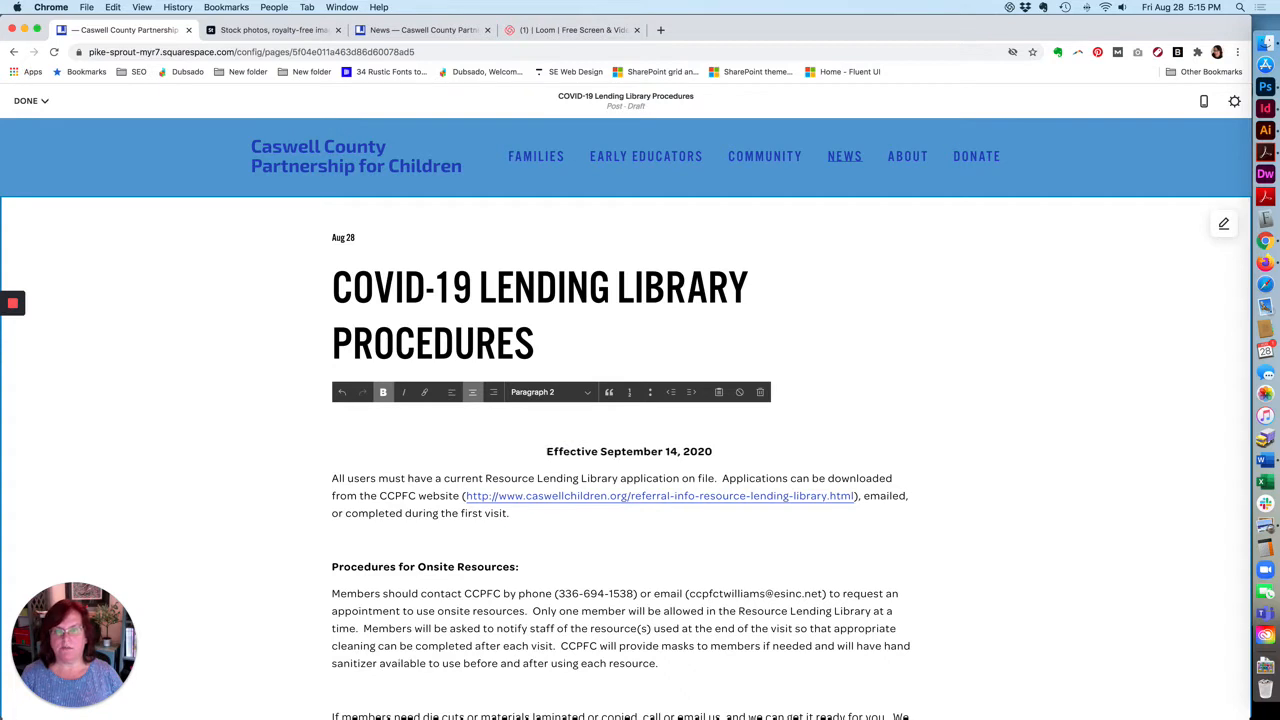
drag(547, 451, 421, 436)
key(BackSpace)
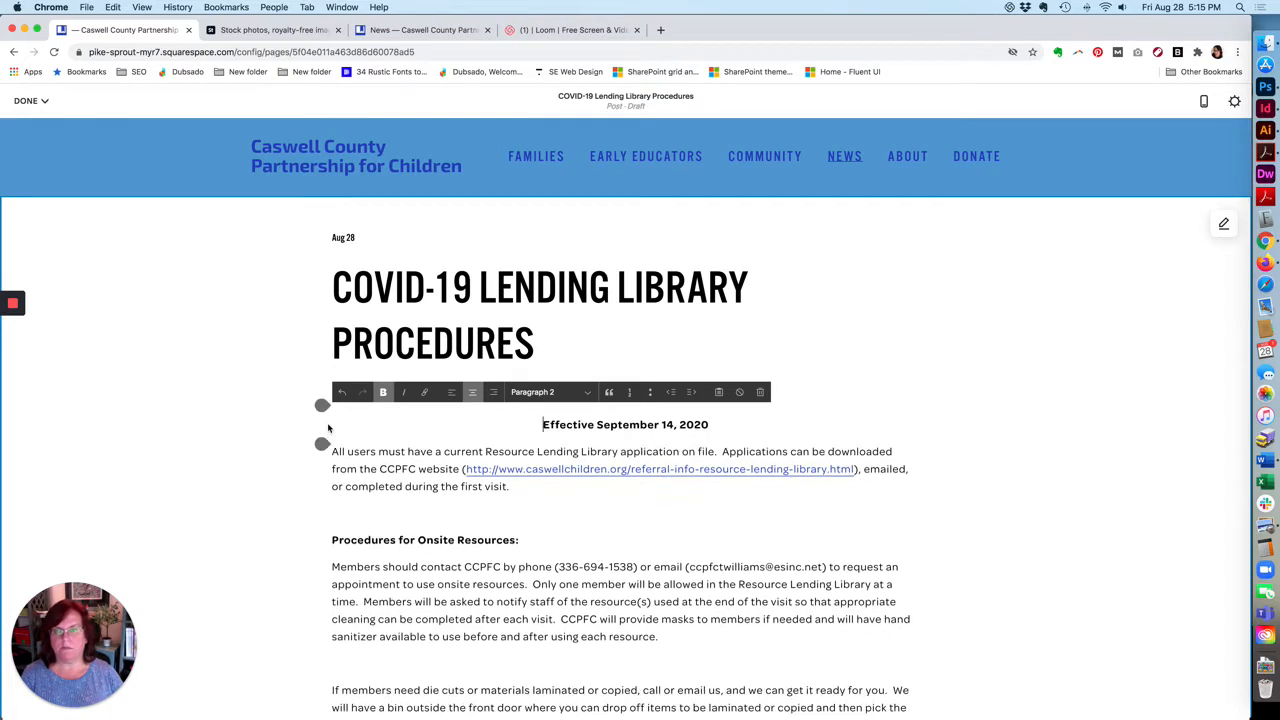
Format the "Effective September 14, 2020" line as a left-aligned Heading 3 without bold.
triple_click(590, 424)
click(578, 393)
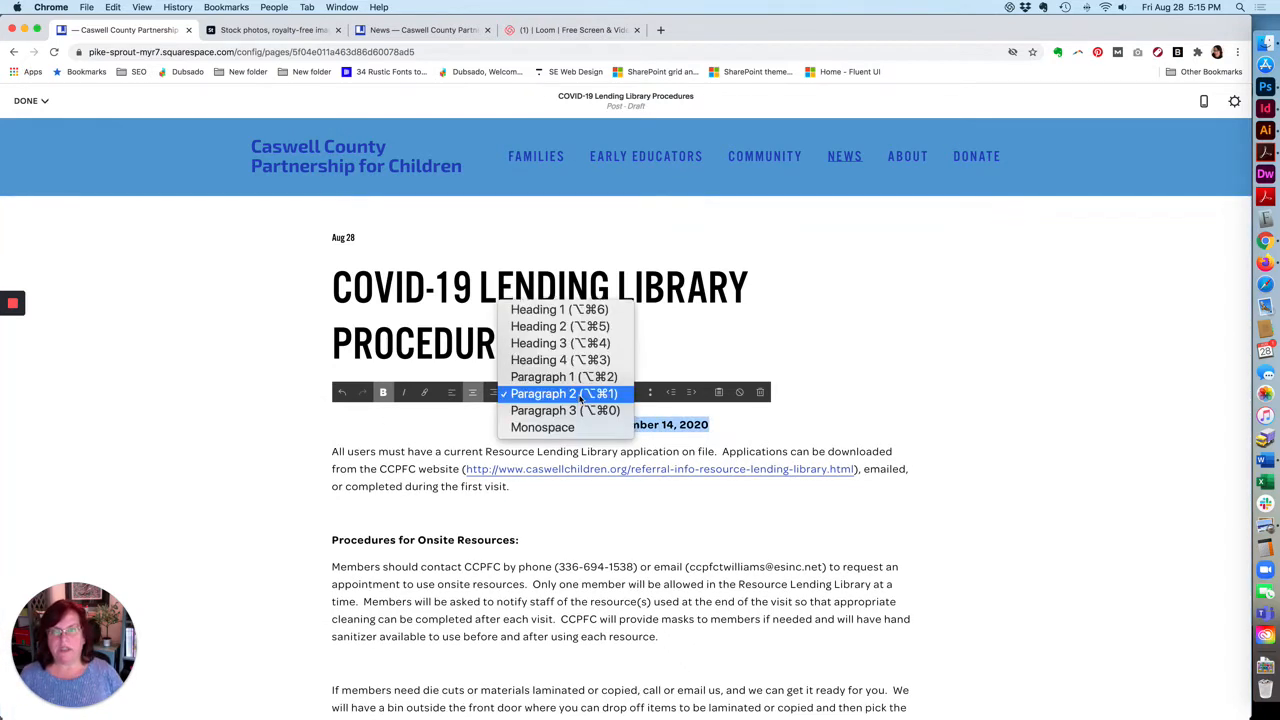
click(572, 343)
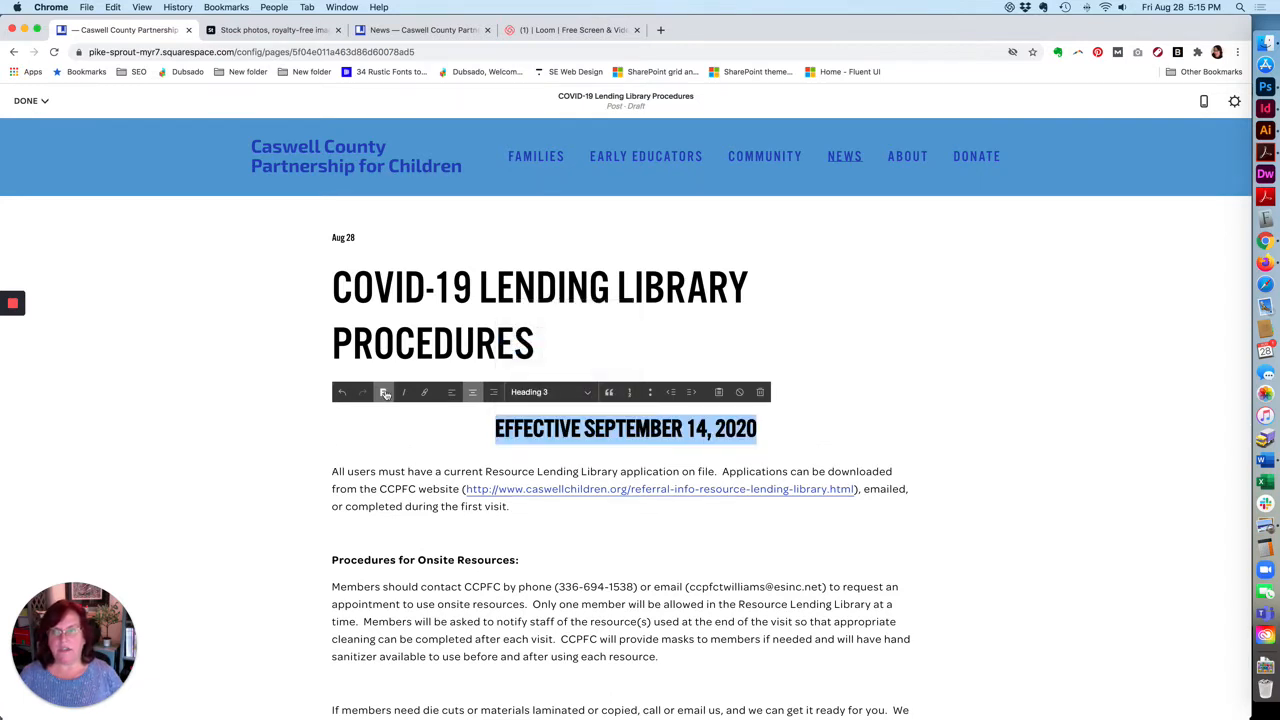
click(451, 392)
click(410, 432)
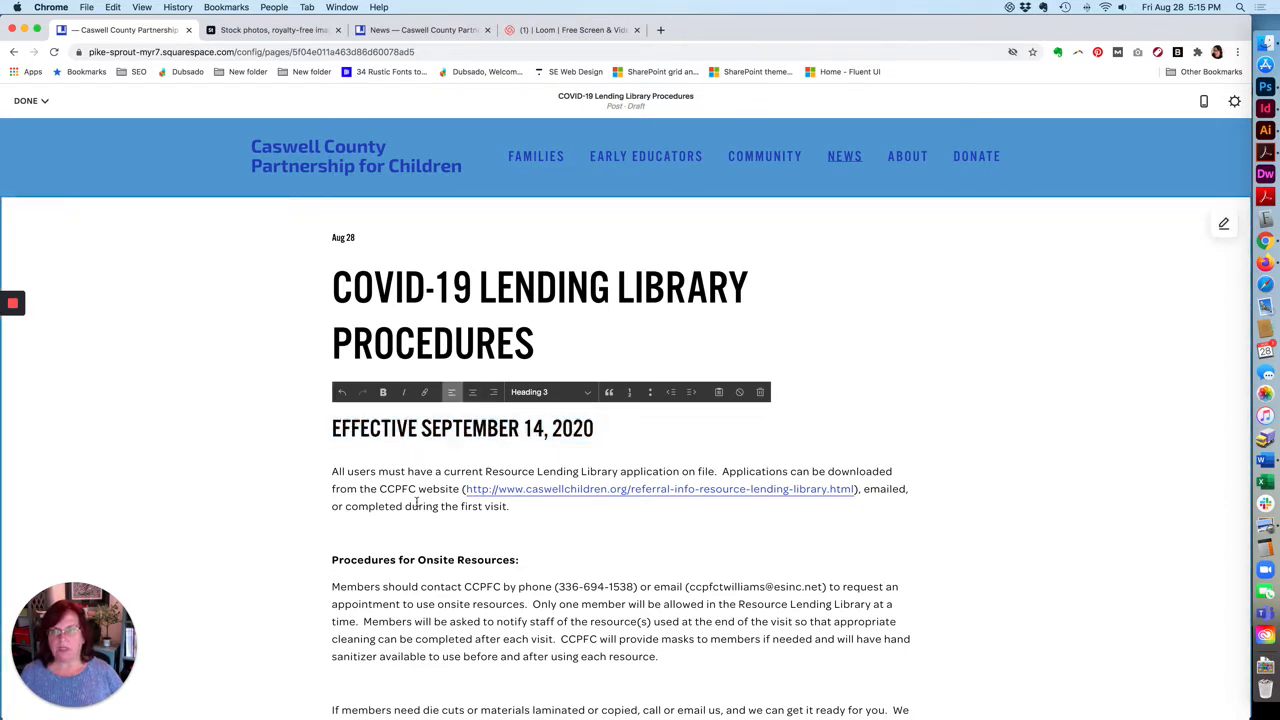
Review the post's layout from the title through the onsite resources section.
click(403, 471)
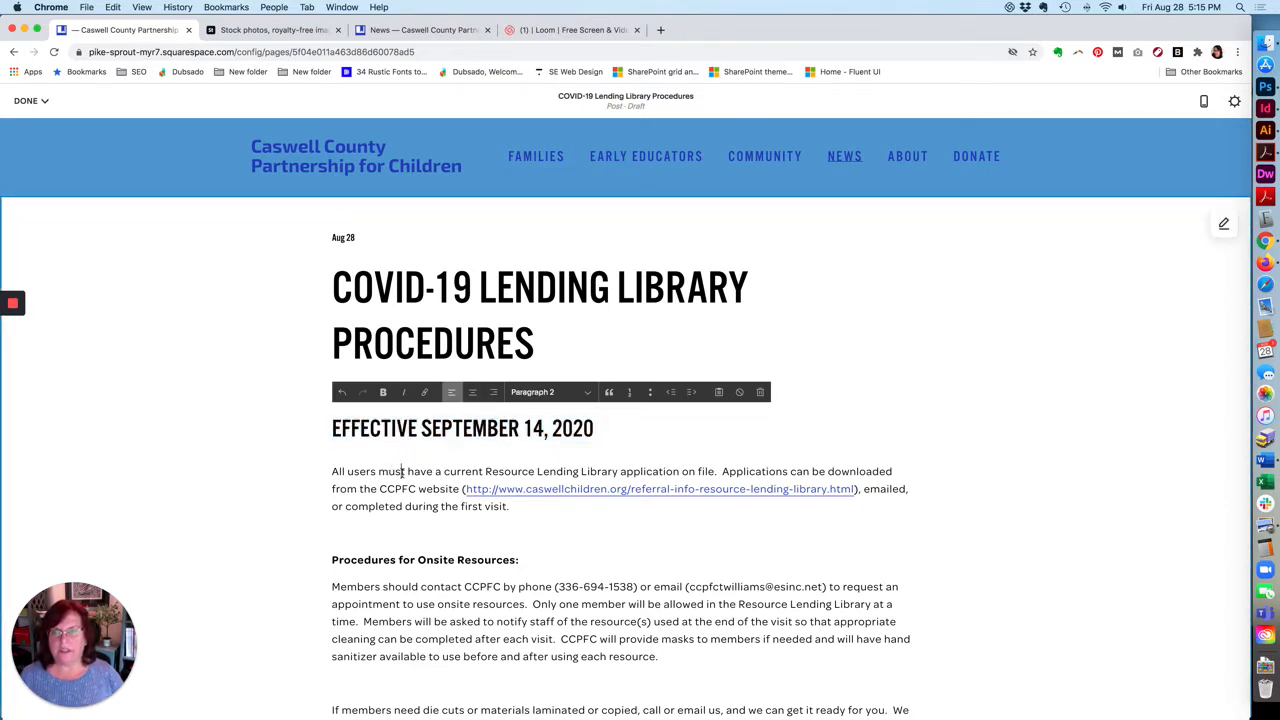
scroll(404, 468, down, 1)
scroll(404, 468, up, 1)
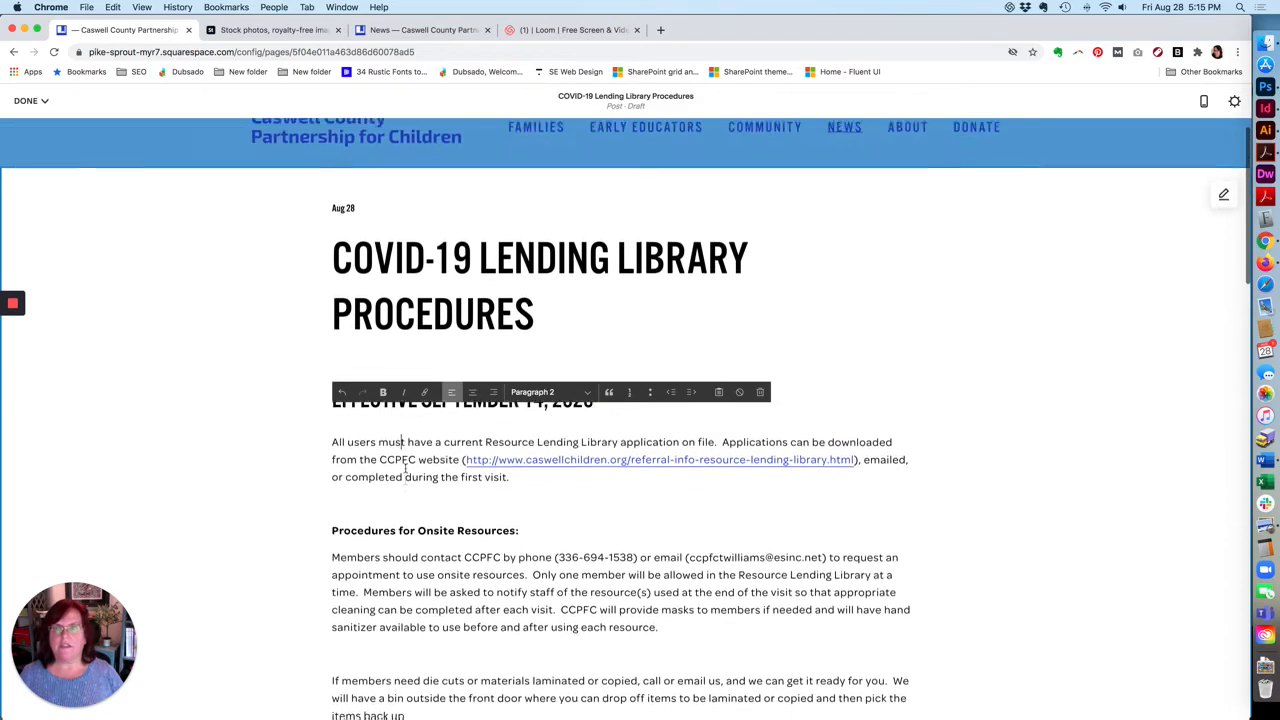
scroll(404, 468, down, 1)
scroll(404, 468, up, 2)
scroll(404, 468, down, 2)
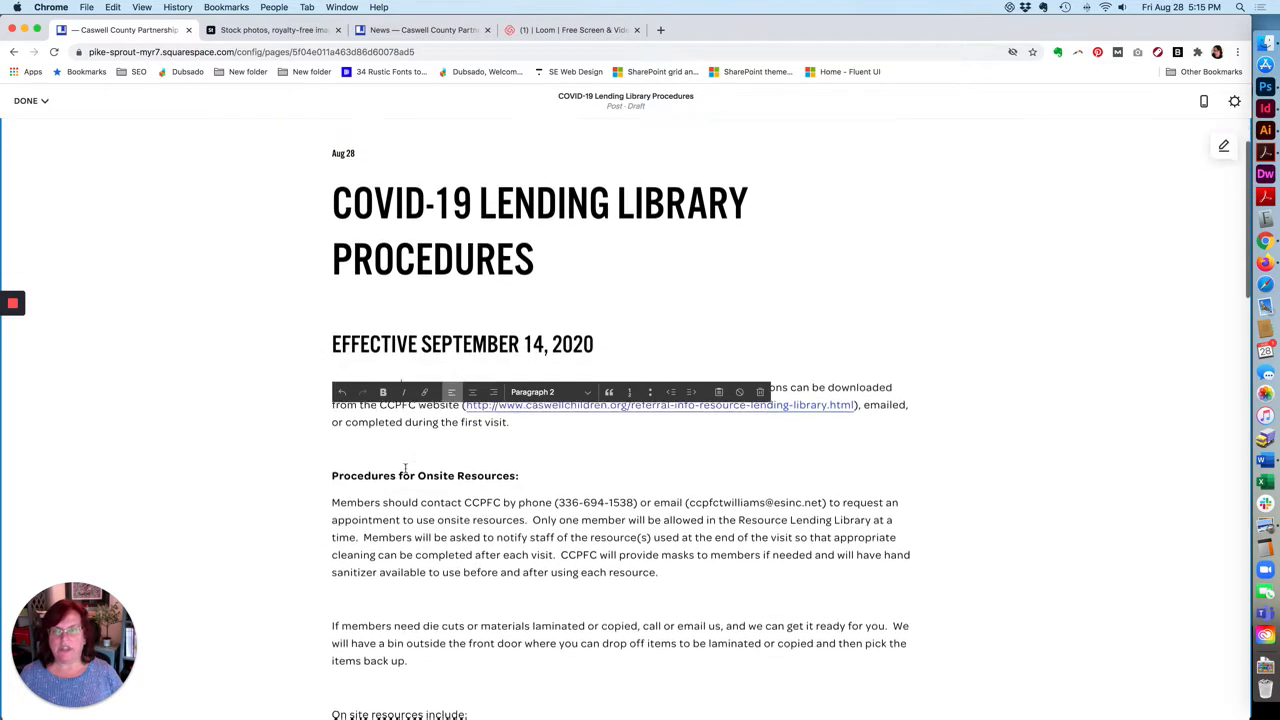
scroll(432, 316, down, 1)
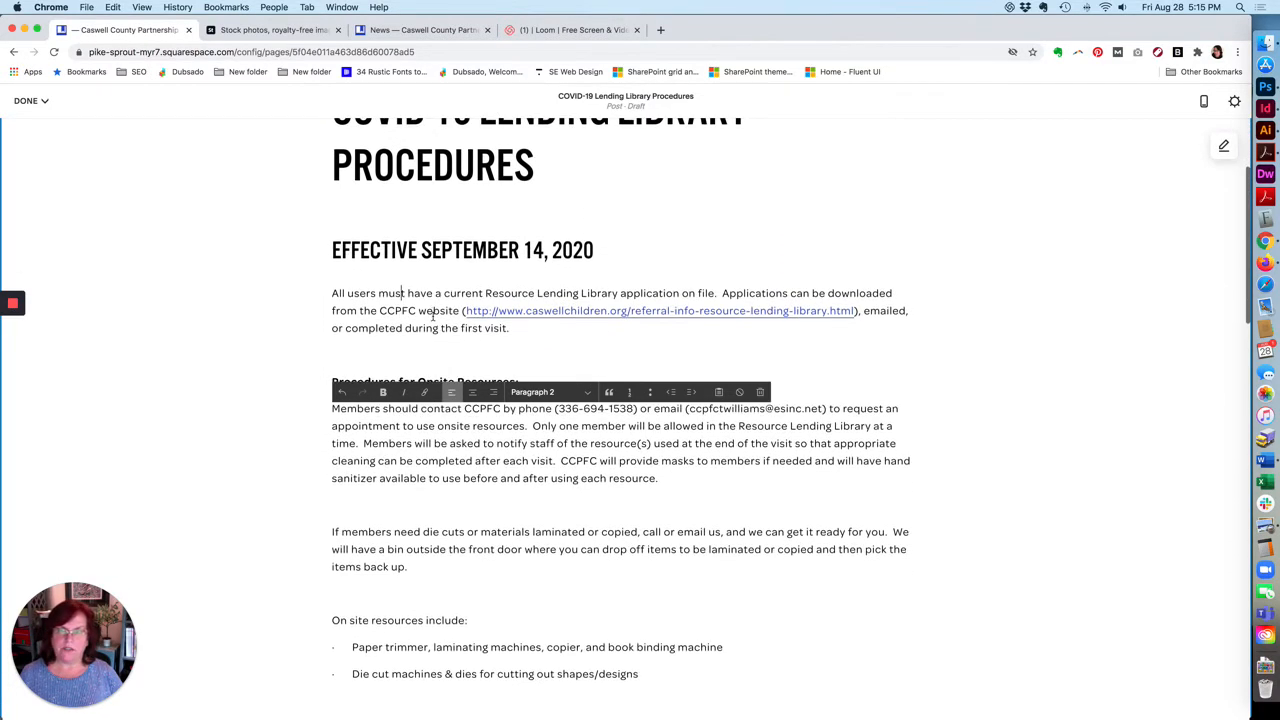
scroll(432, 316, down, 1)
scroll(432, 316, up, 3)
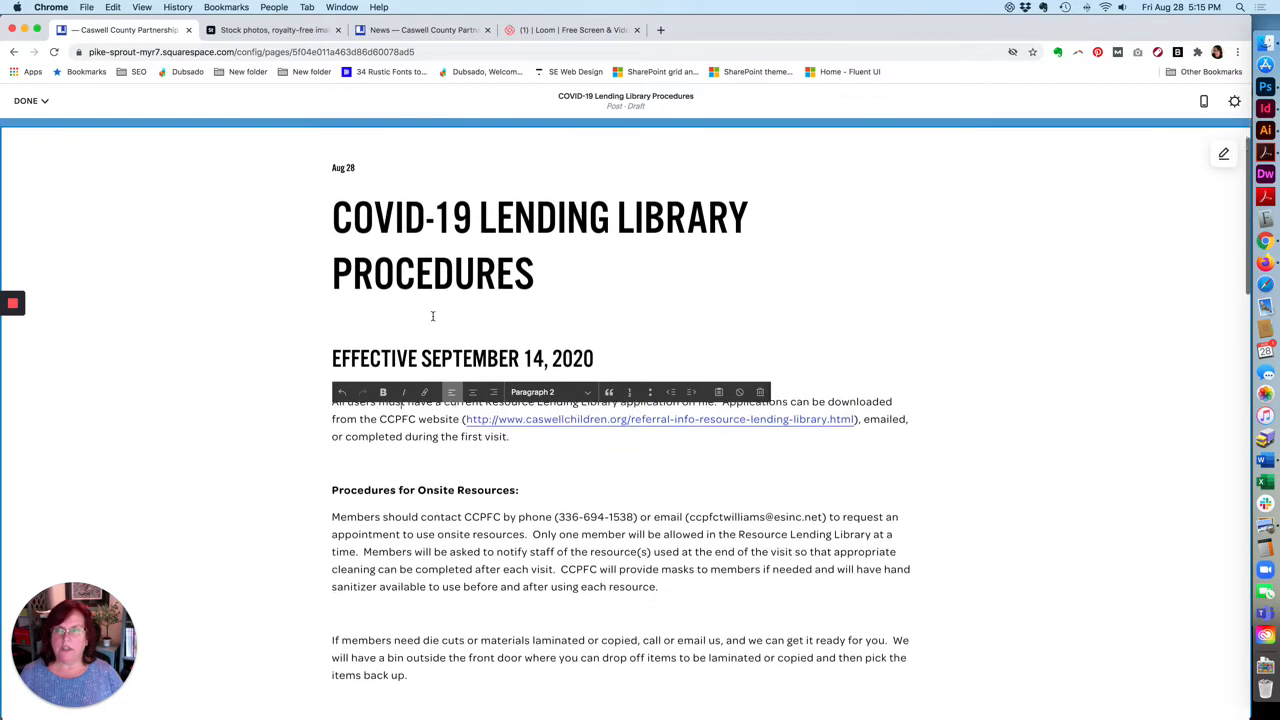
Save the post as a draft and reopen it for editing.
click(30, 101)
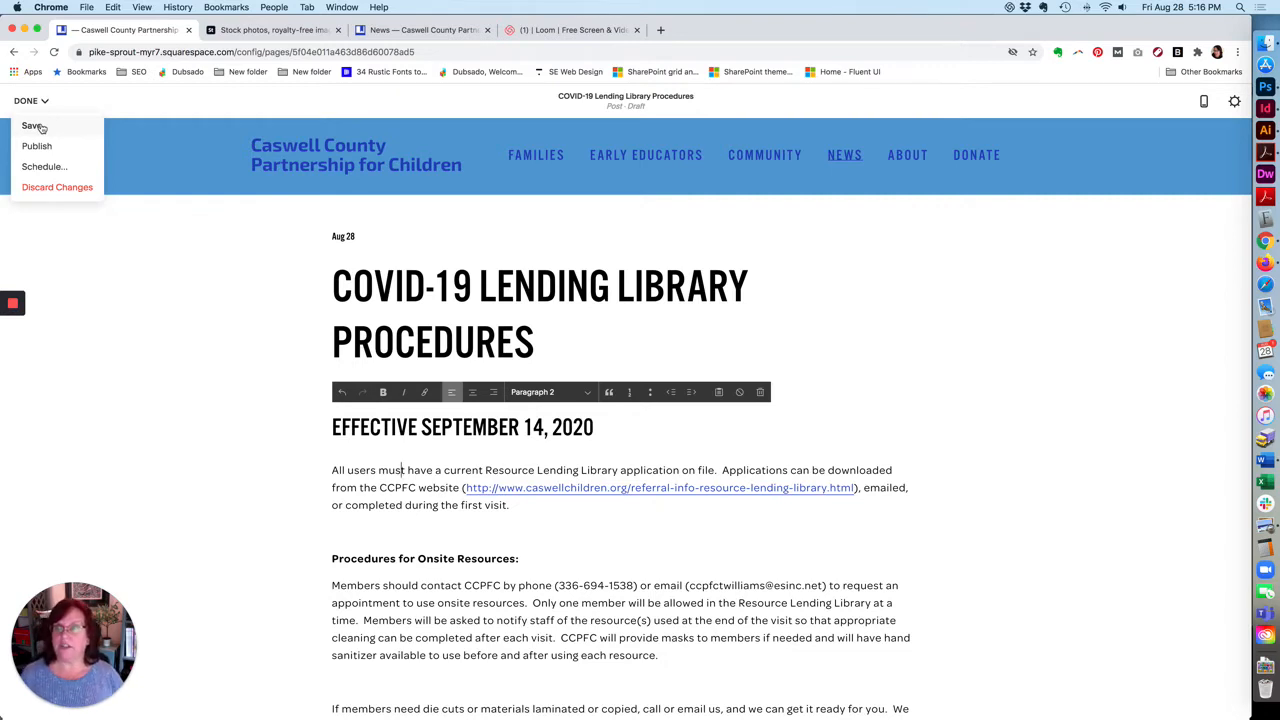
click(33, 126)
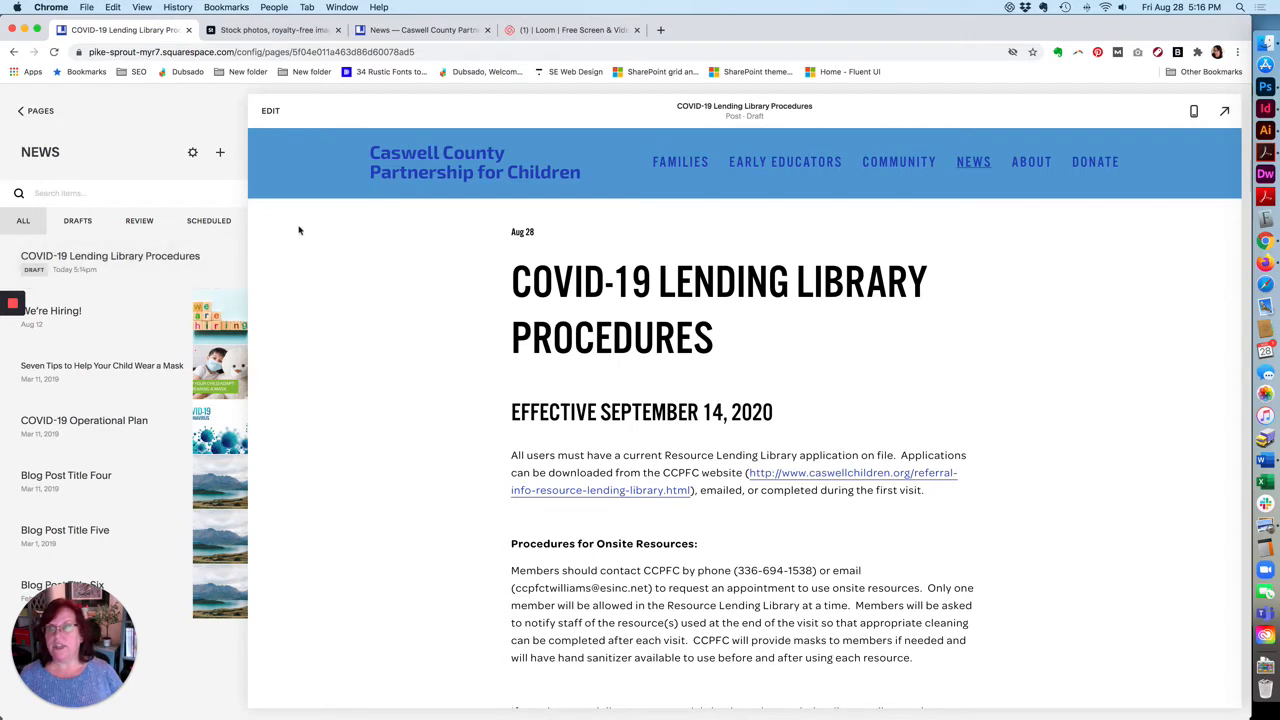
click(272, 112)
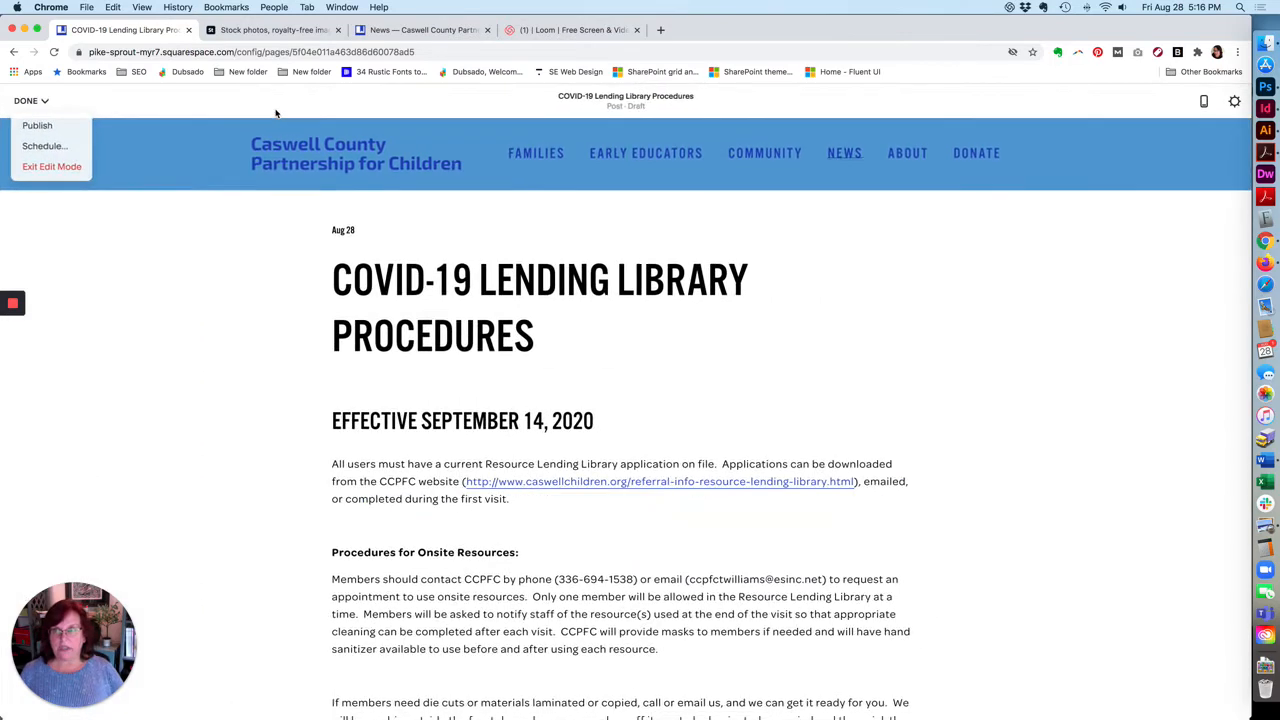
Delete the lending library web address and its opening parenthesis after "CCPFC website" in the first paragraph.
click(430, 482)
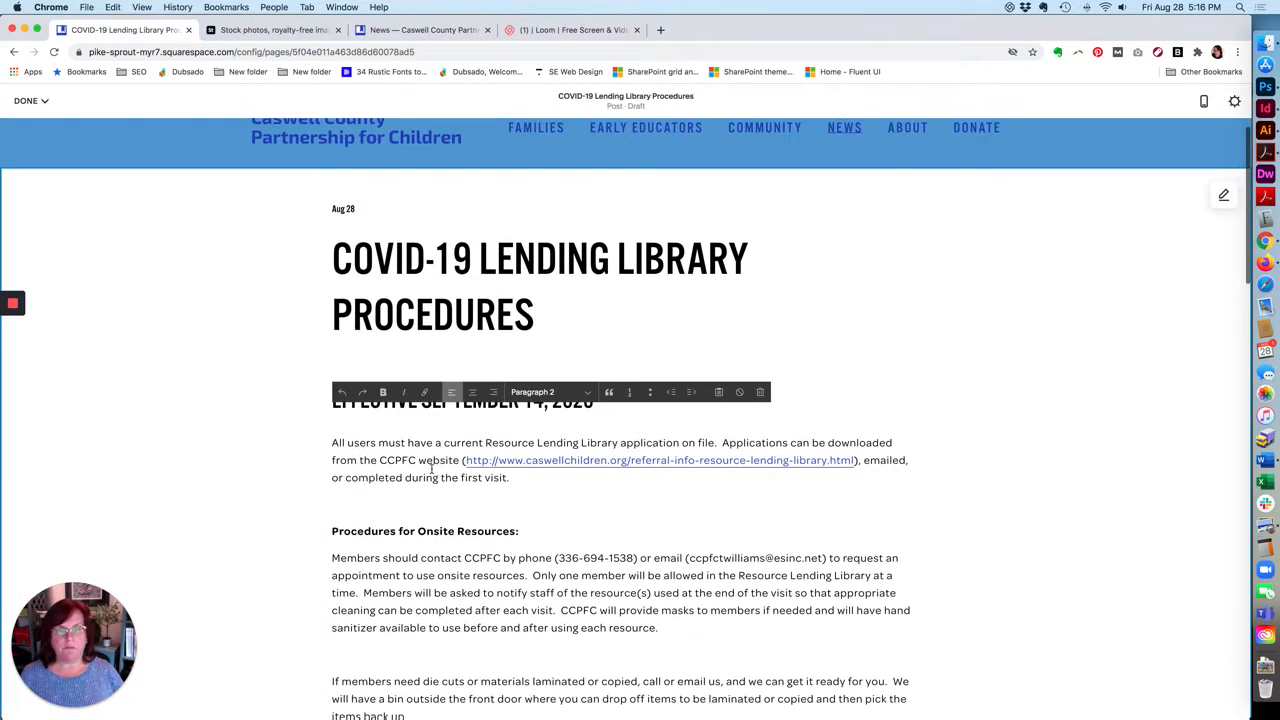
click(723, 442)
drag(856, 460, 462, 460)
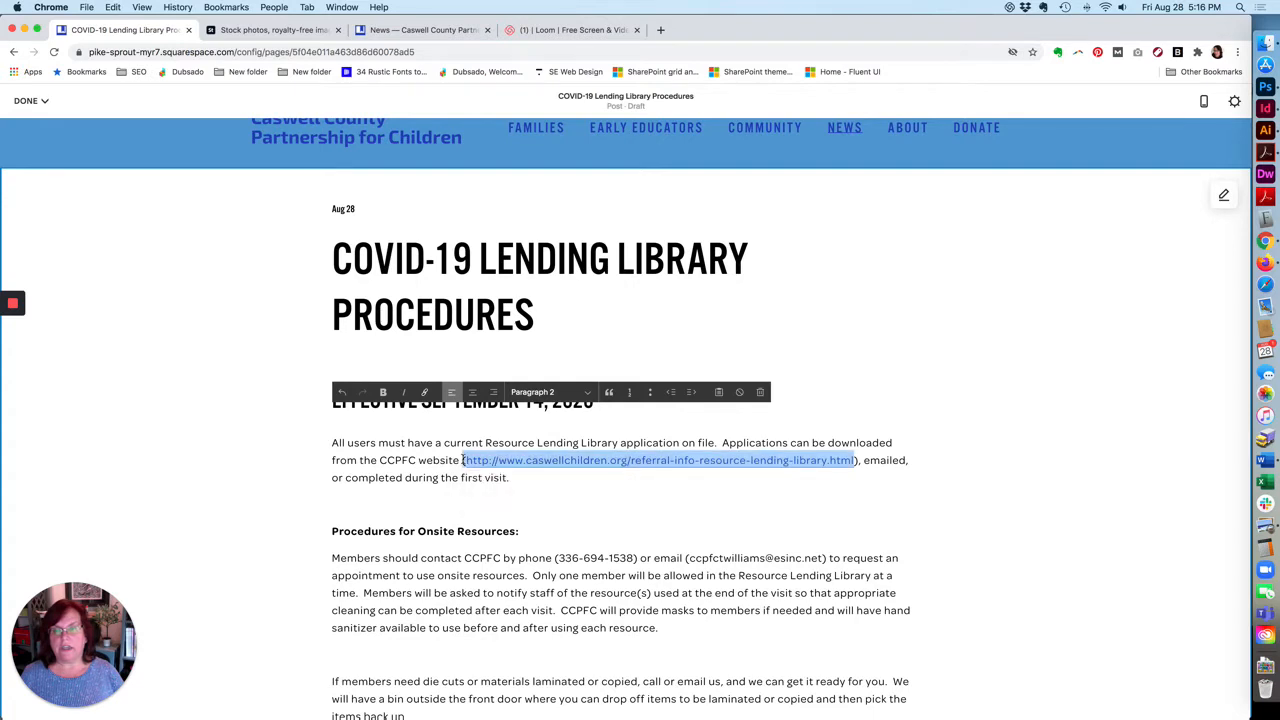
key(BackSpace)
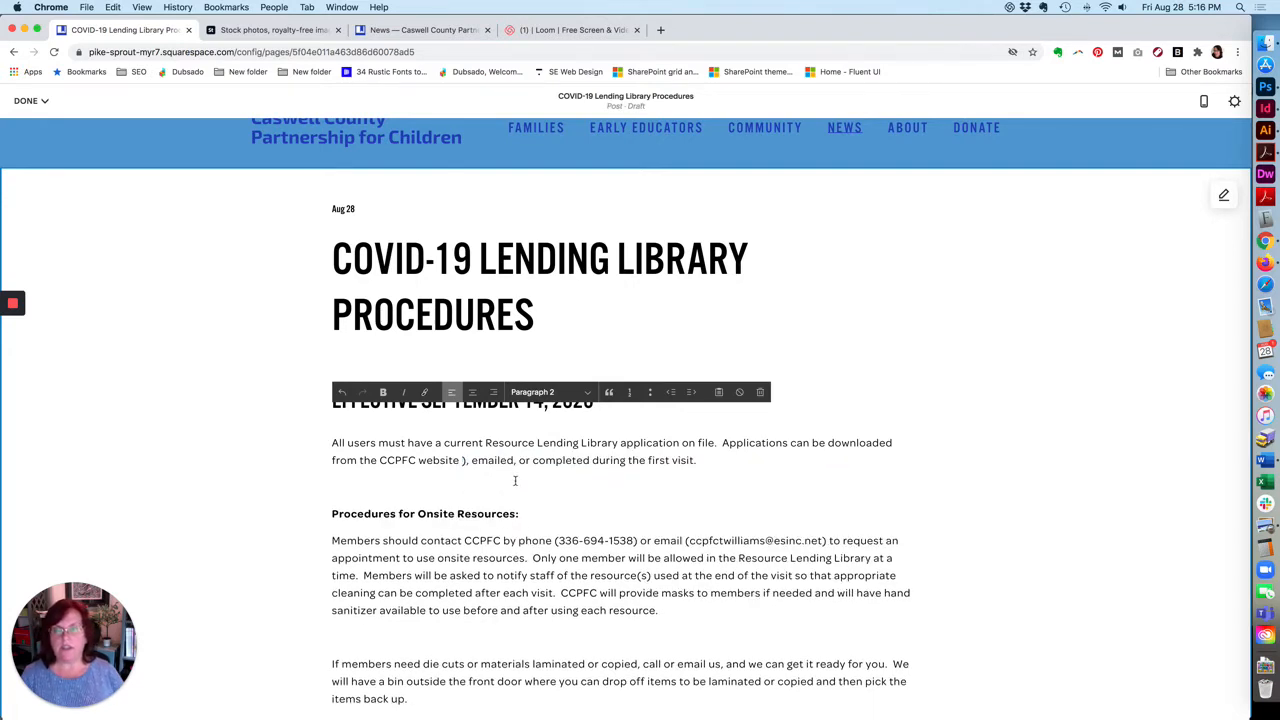
Remove the leftover closing parenthesis and extra space before the comma after "CCPFC website", and the extra space before "Applications".
key(Delete)
key(Delete)
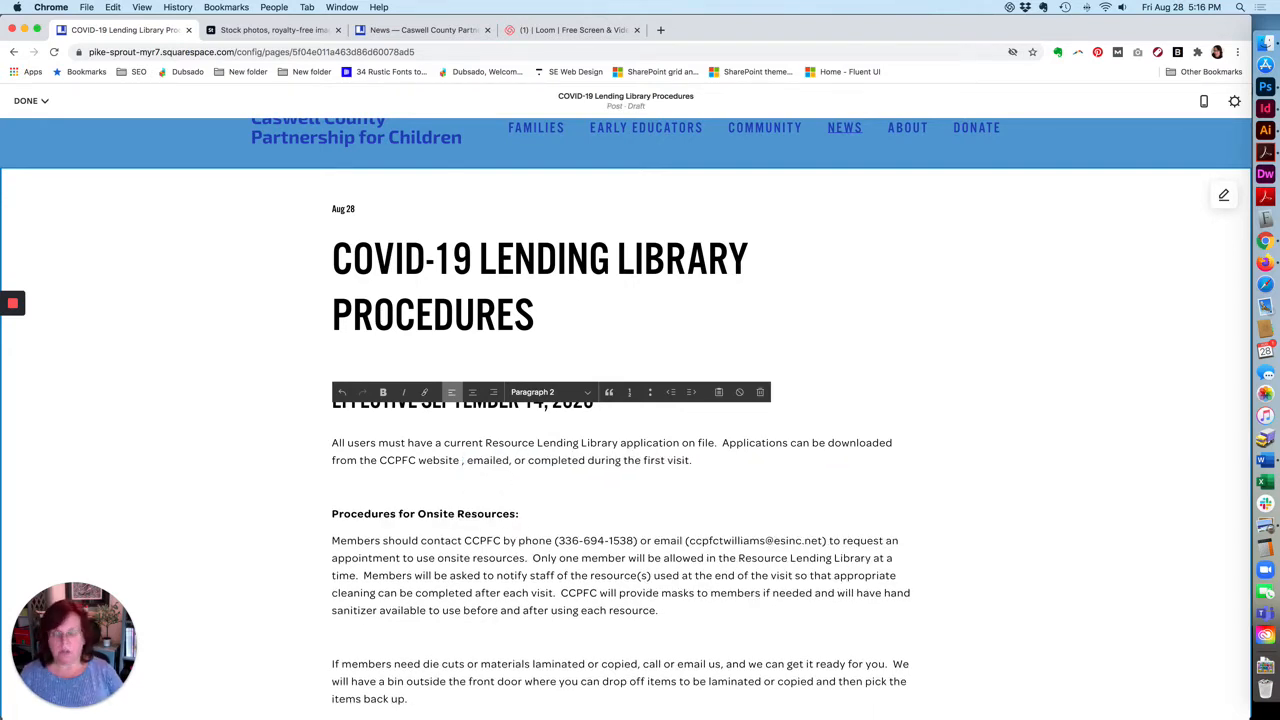
text(,)
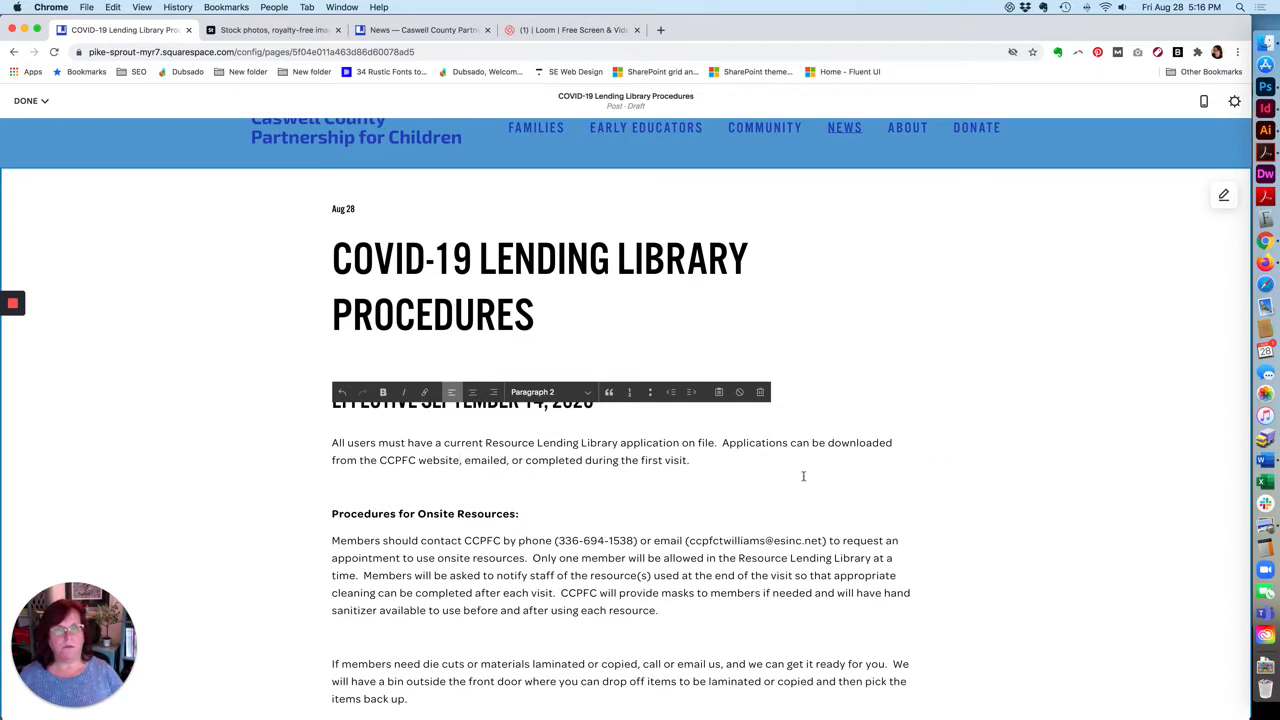
click(722, 442)
key(BackSpace)
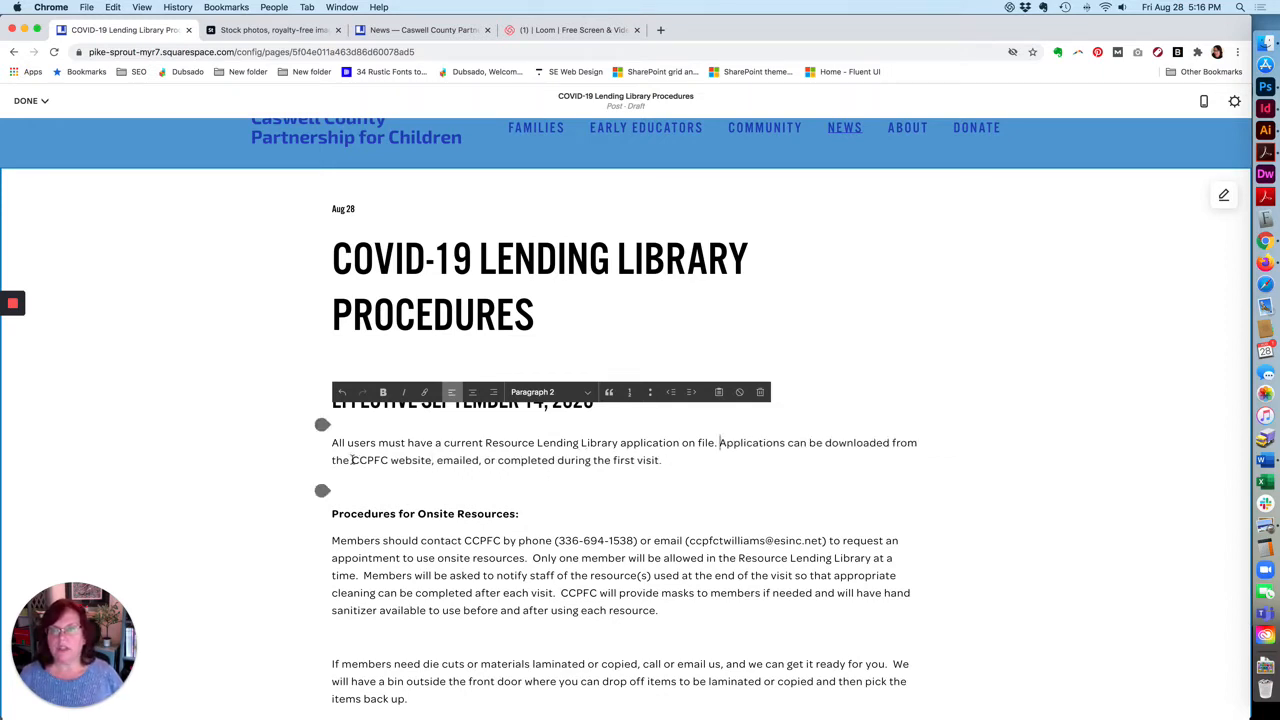
Replace the word "website" after "CCPFC" in the first paragraph with "Resource Lending Library page".
double_click(408, 460)
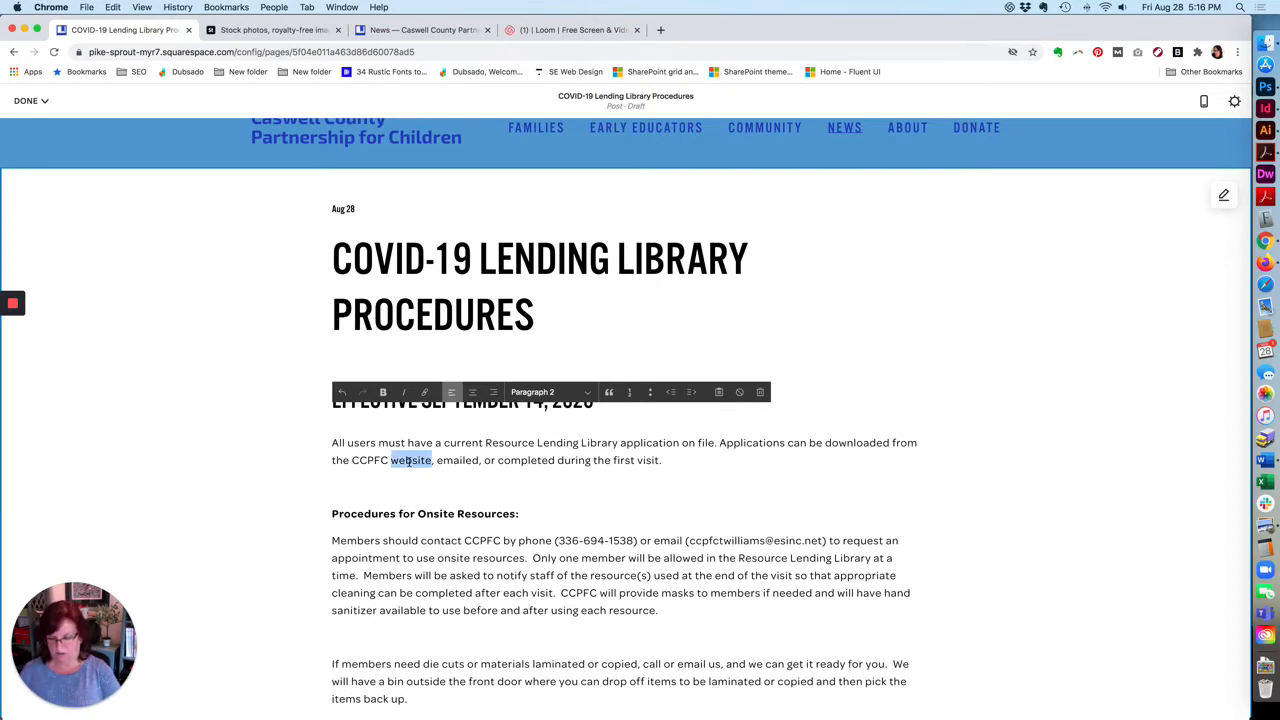
text(Resource Lendin)
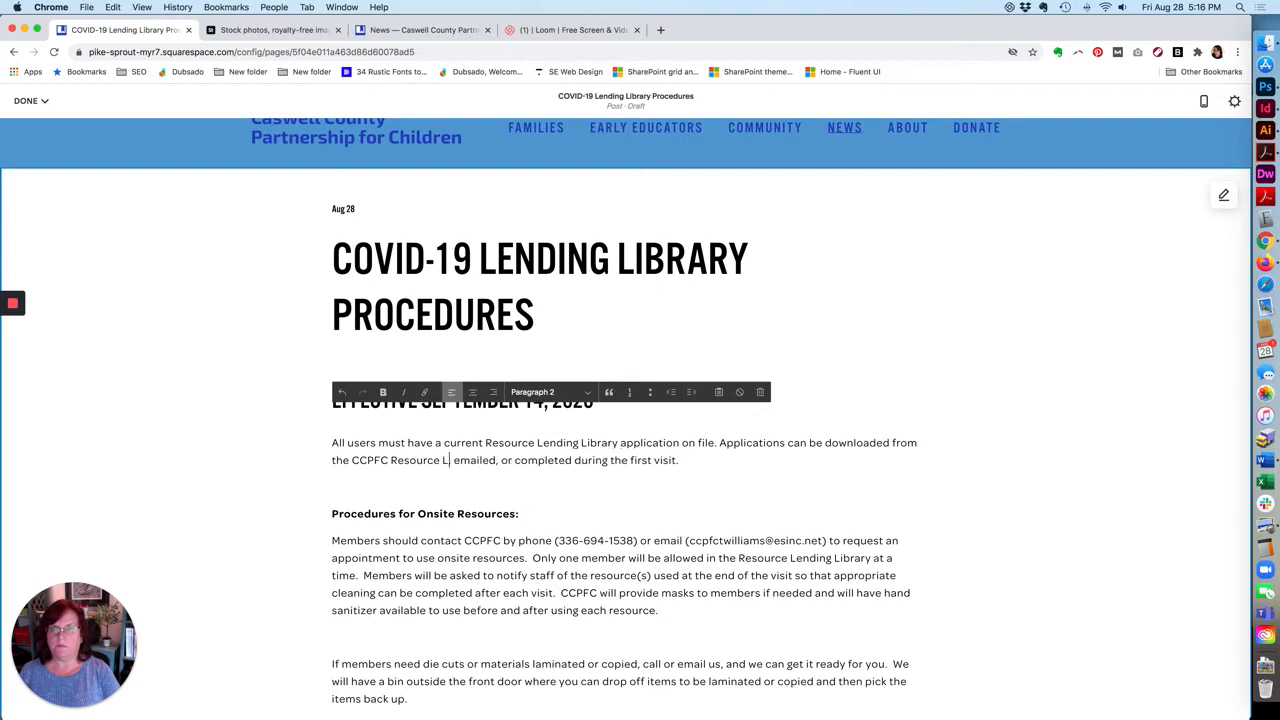
text(g Library )
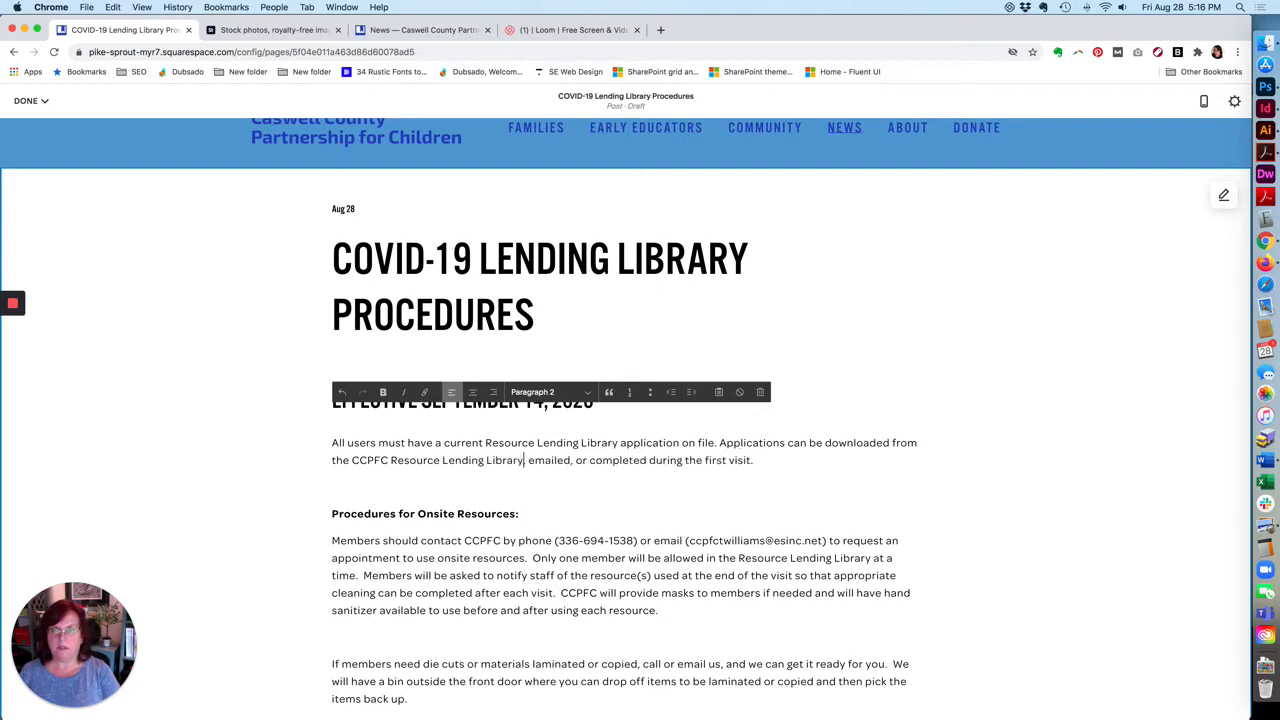
text(page)
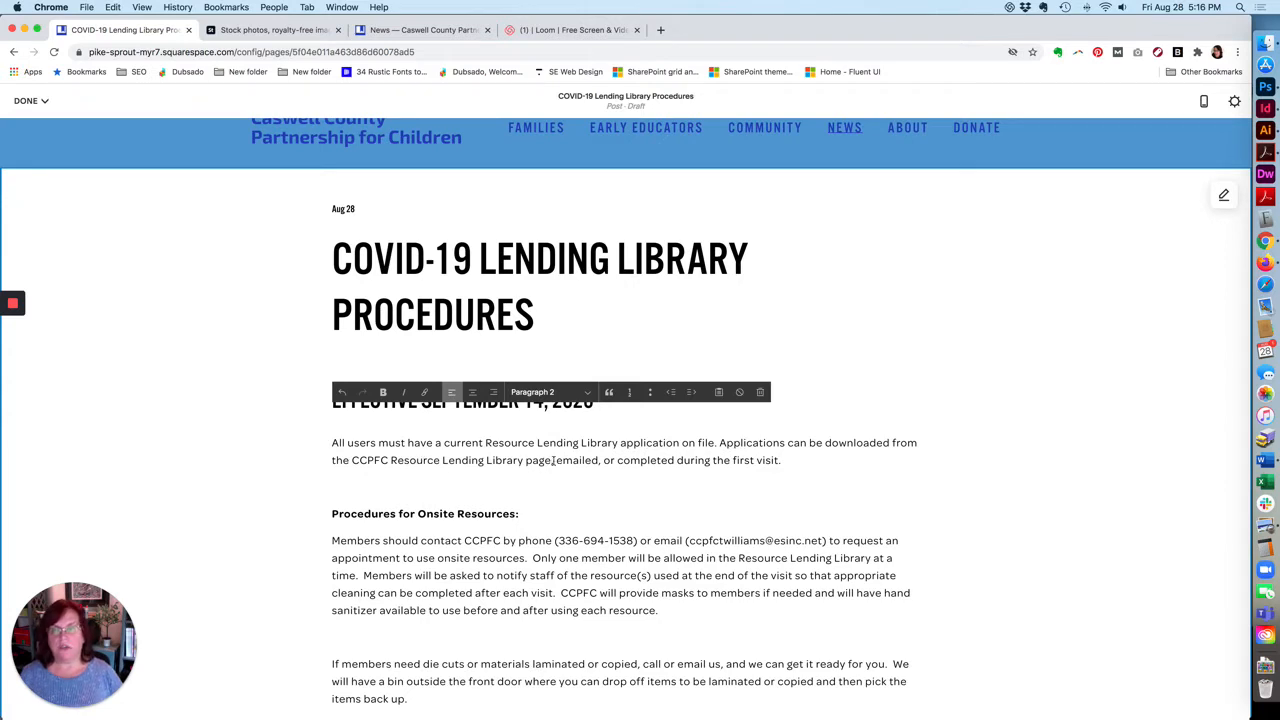
Link the text "Resource Lending Library page" to the site's internal /resource-lending-library page.
drag(551, 460, 392, 460)
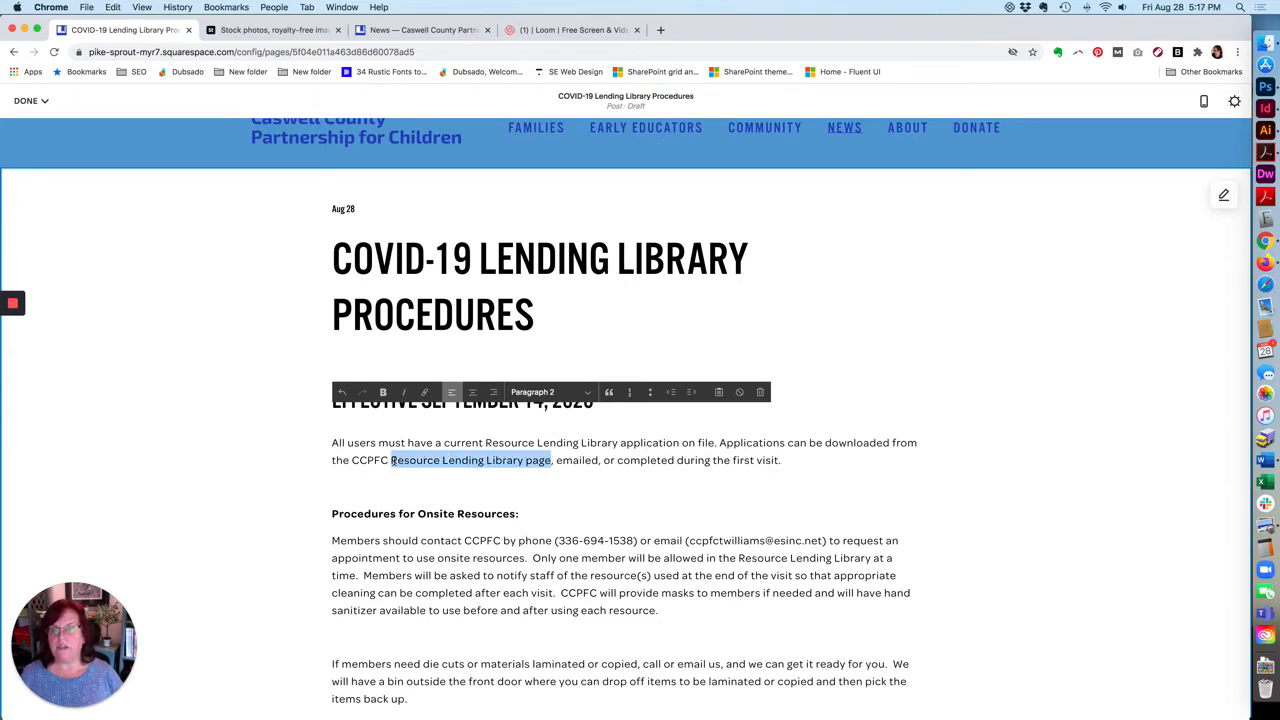
click(425, 395)
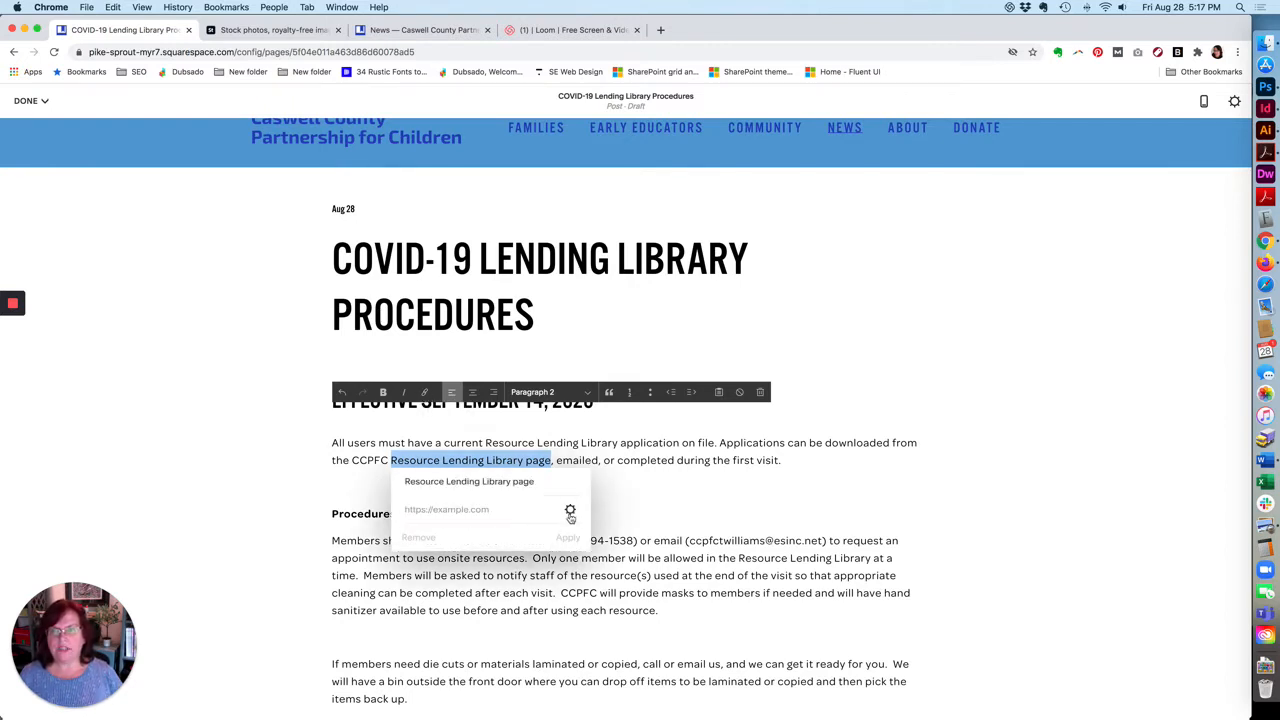
click(572, 512)
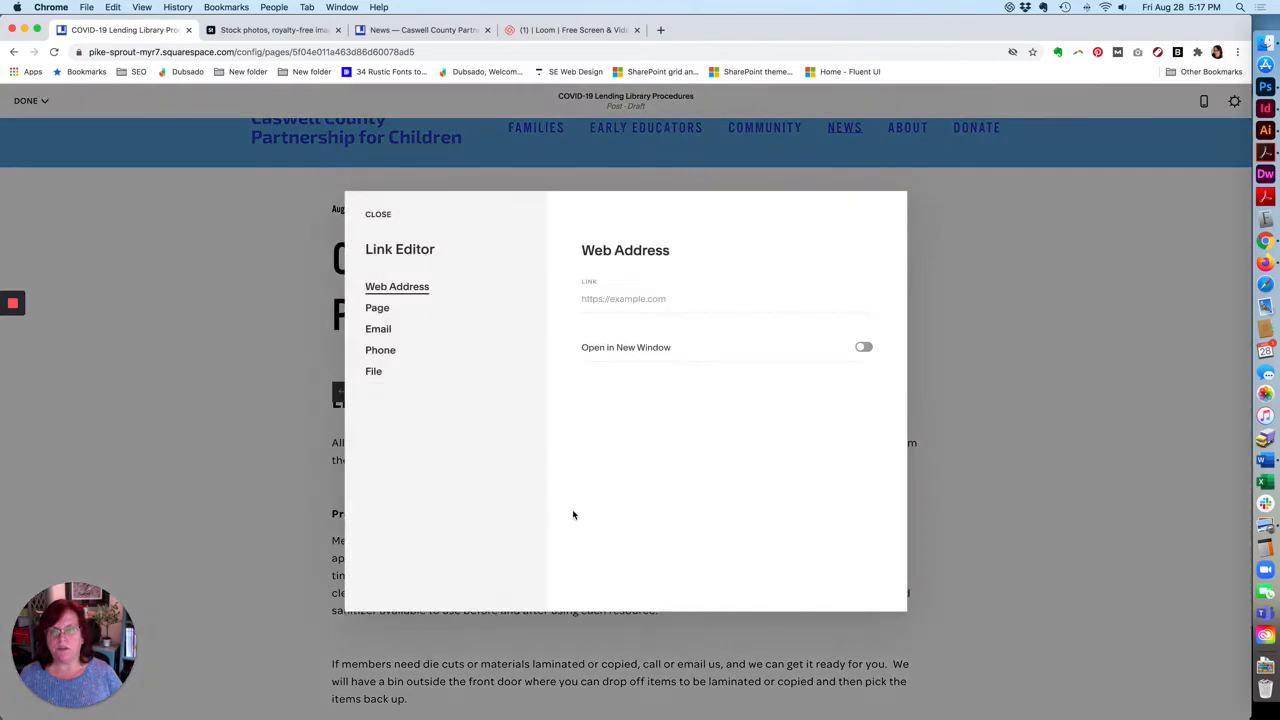
click(392, 312)
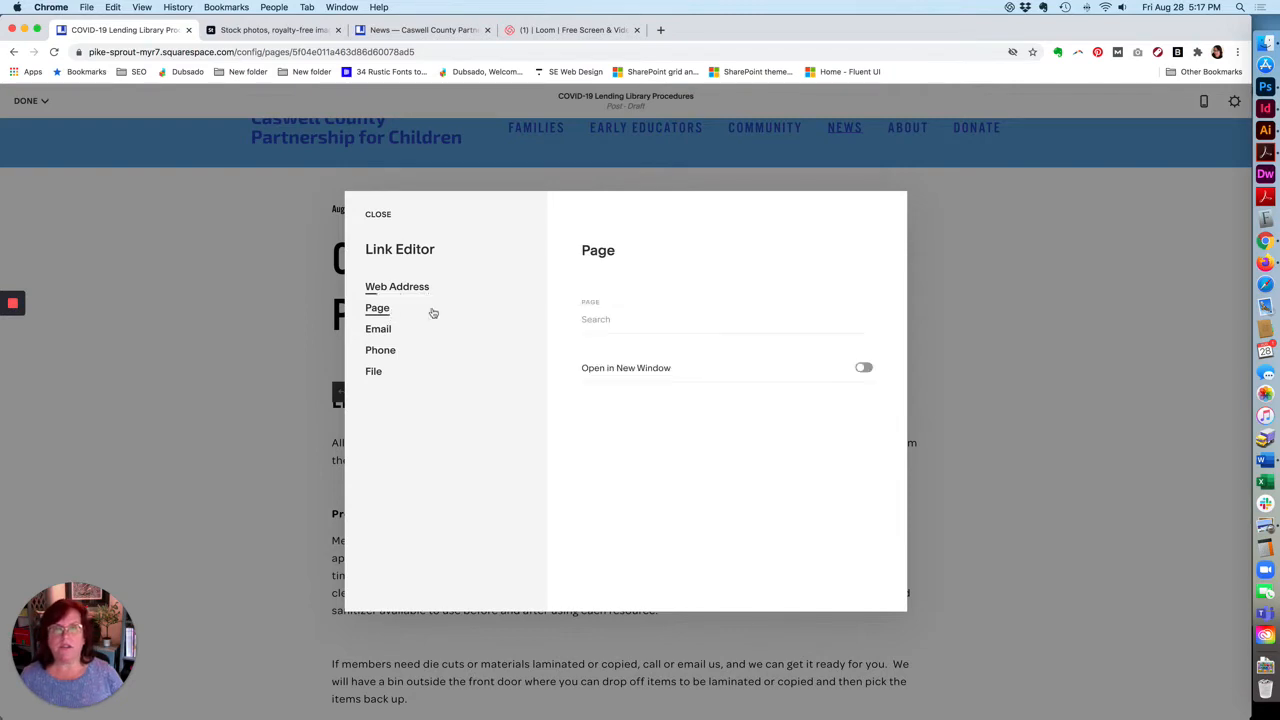
click(616, 318)
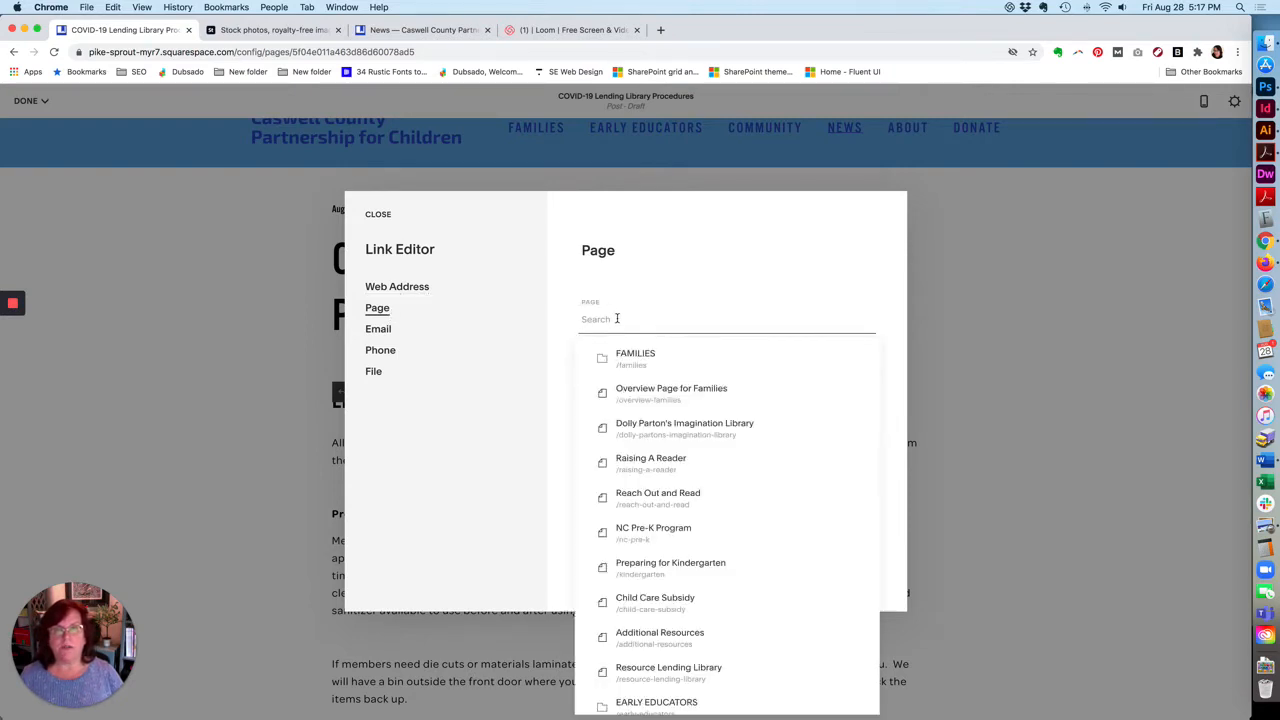
text(/rec)
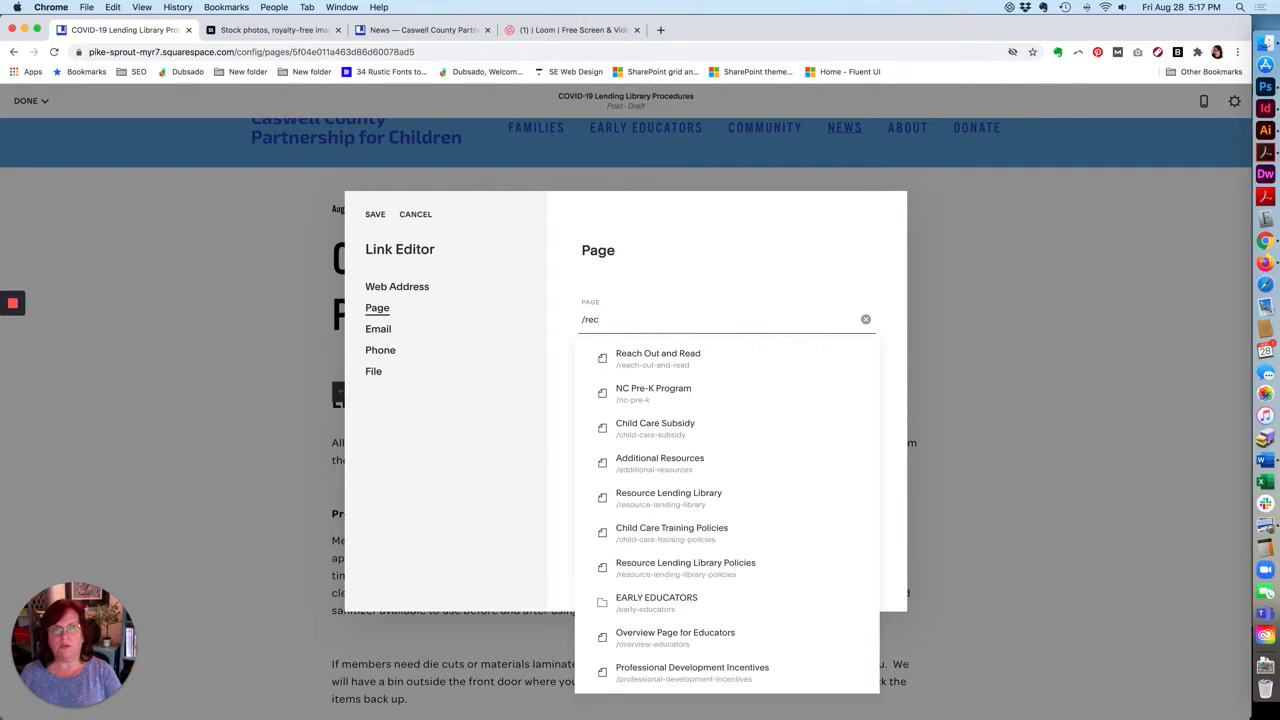
key(BackSpace)
text(sour)
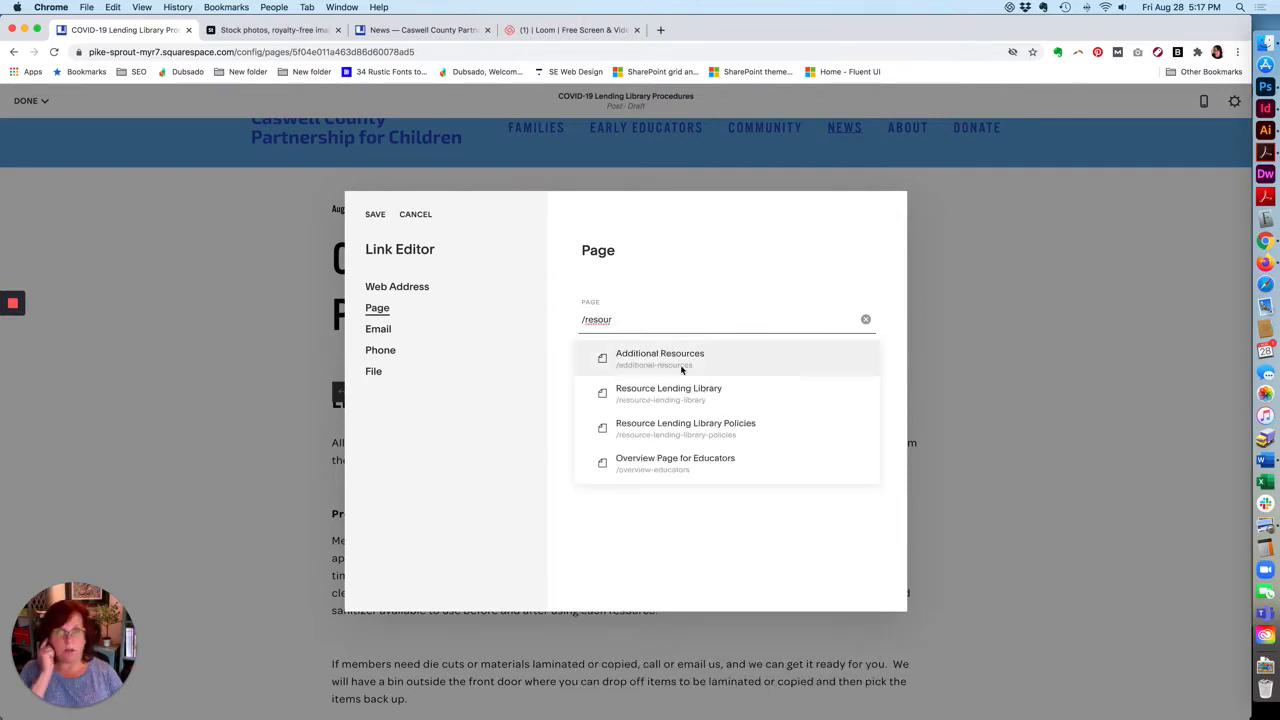
click(730, 395)
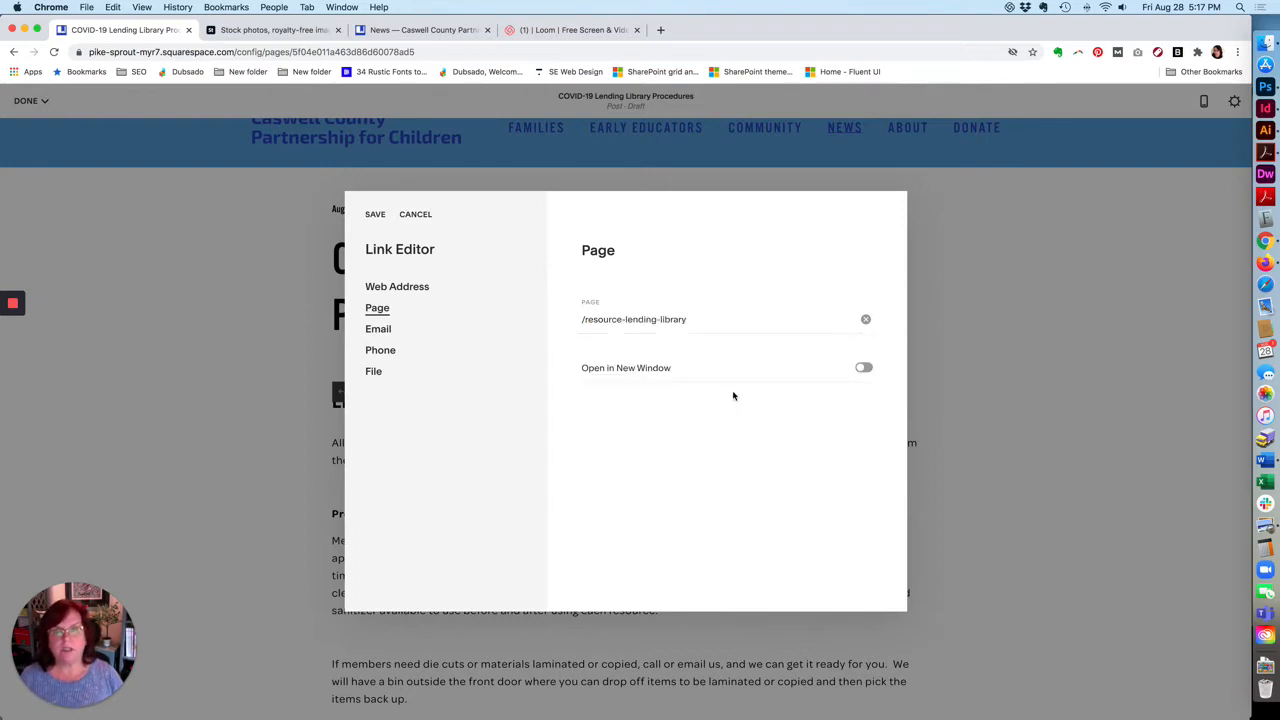
click(375, 214)
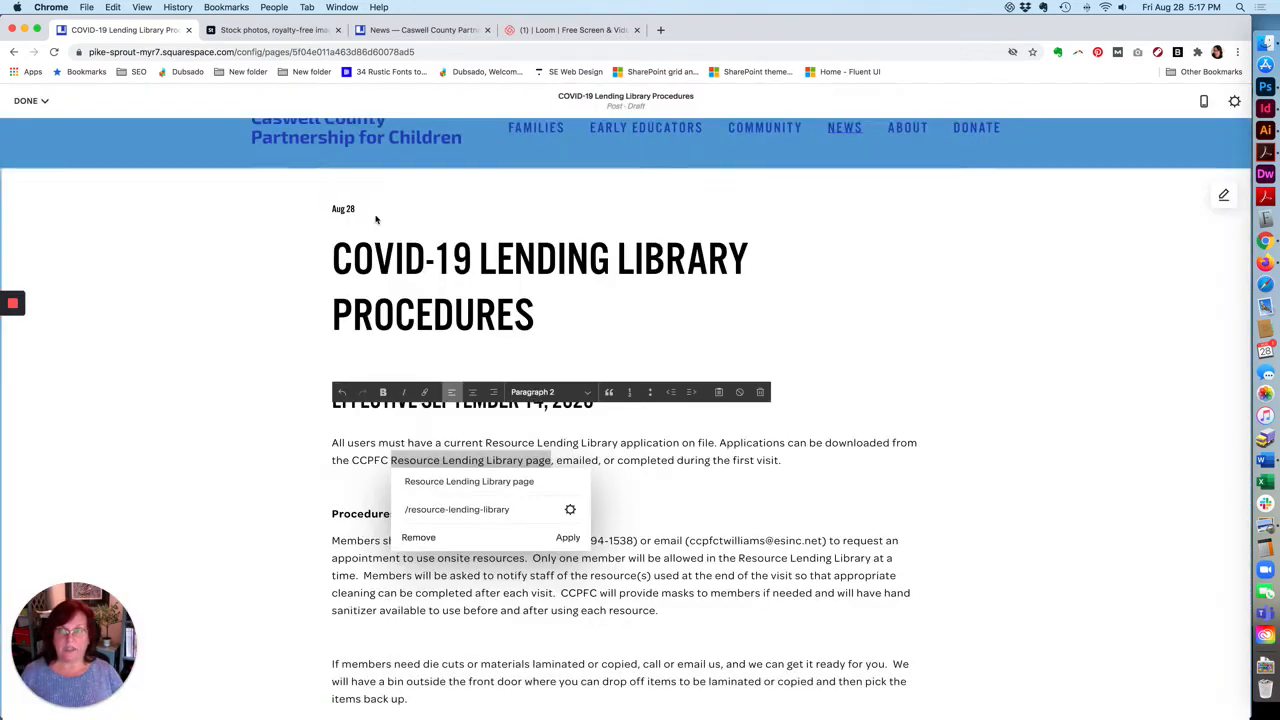
click(570, 537)
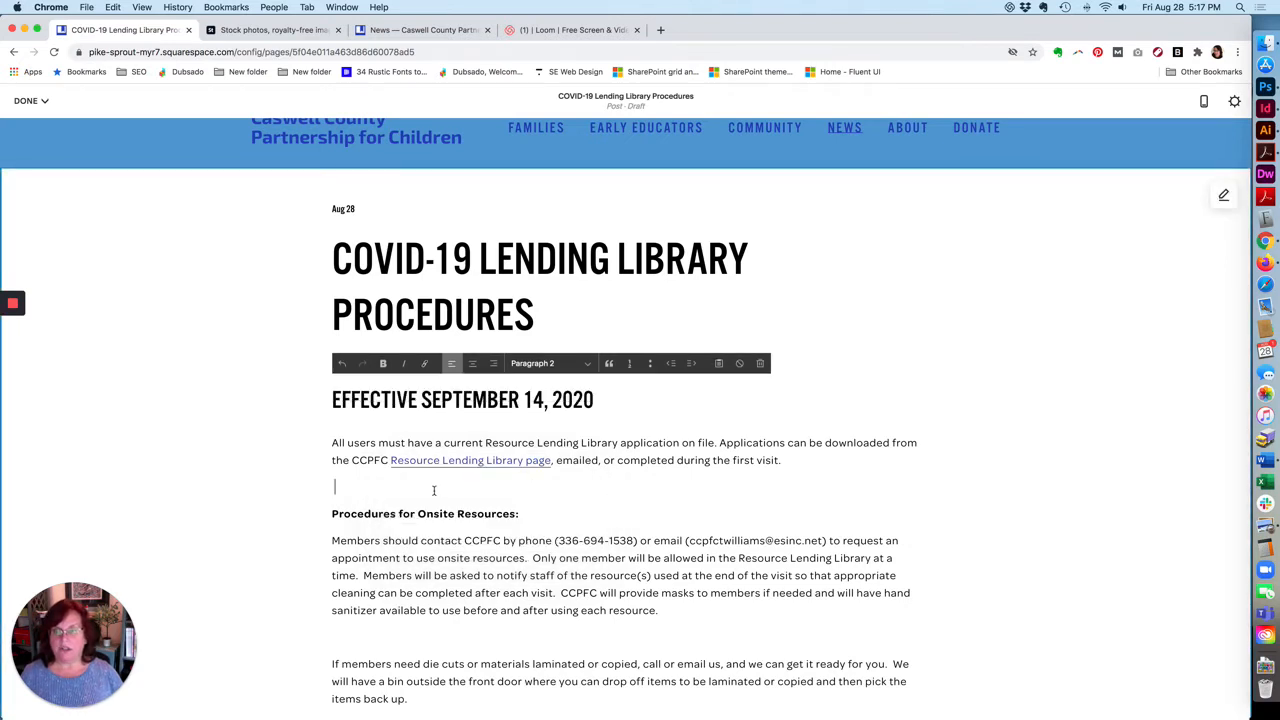
Delete the blank lines between the paragraphs from the introduction down to the "Procedures for Materials available for Checkout" heading.
key(BackSpace)
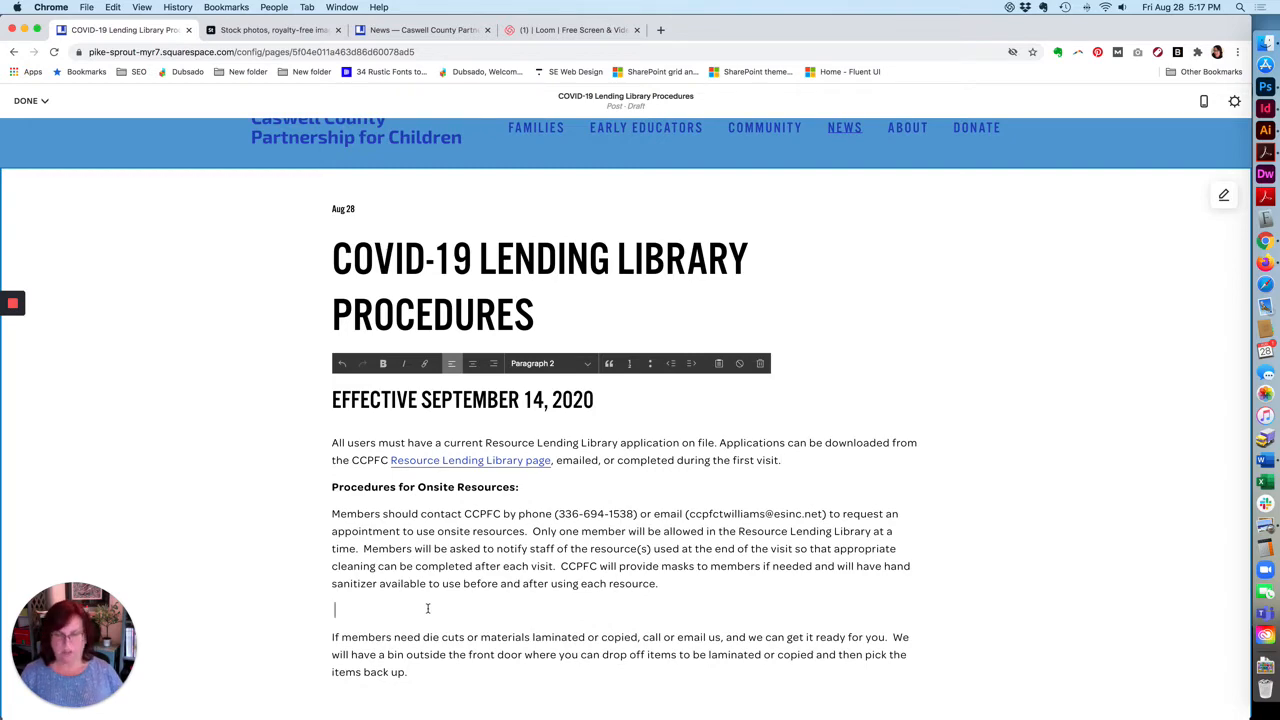
key(BackSpace)
click(376, 668)
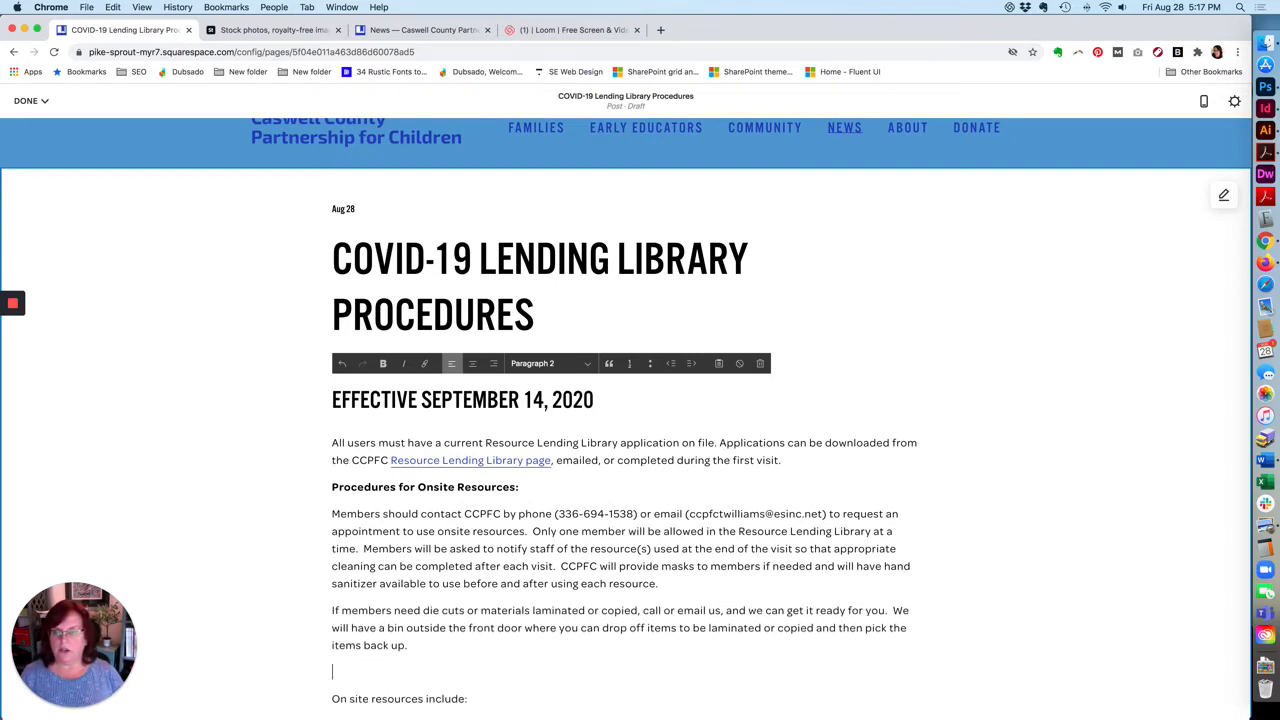
key(BackSpace)
scroll(390, 668, down, 3)
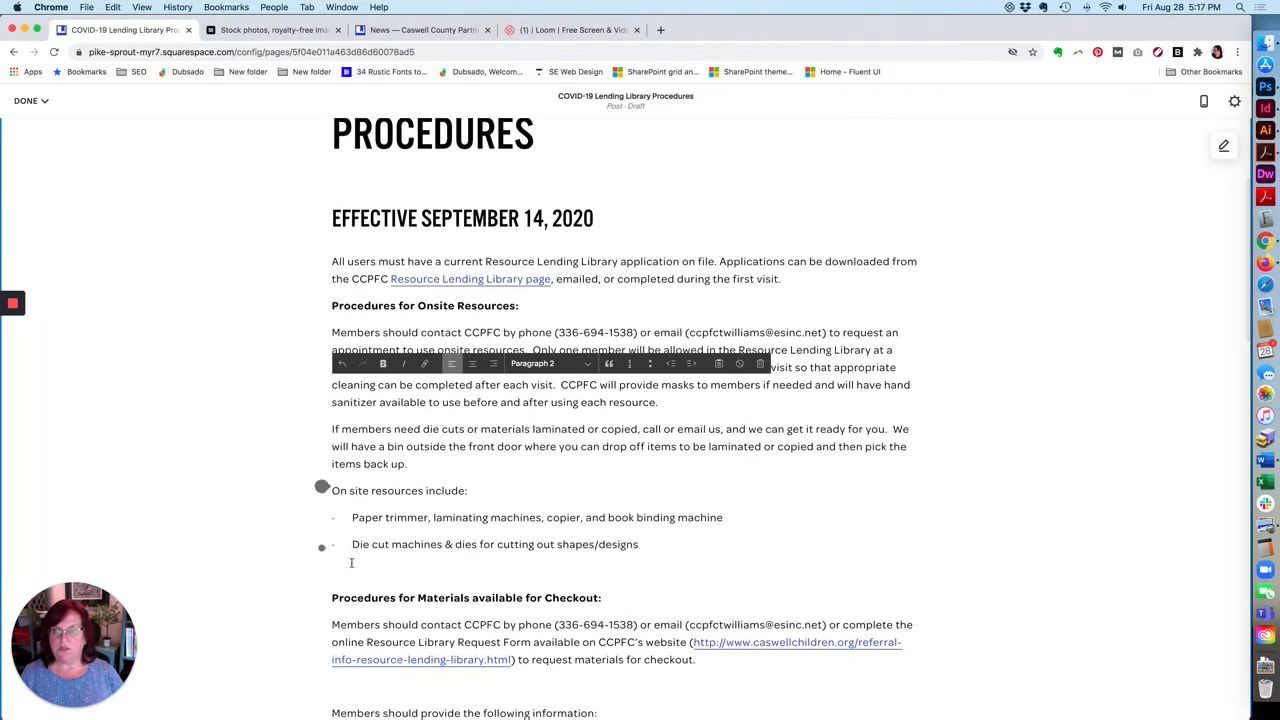
click(352, 573)
key(BackSpace)
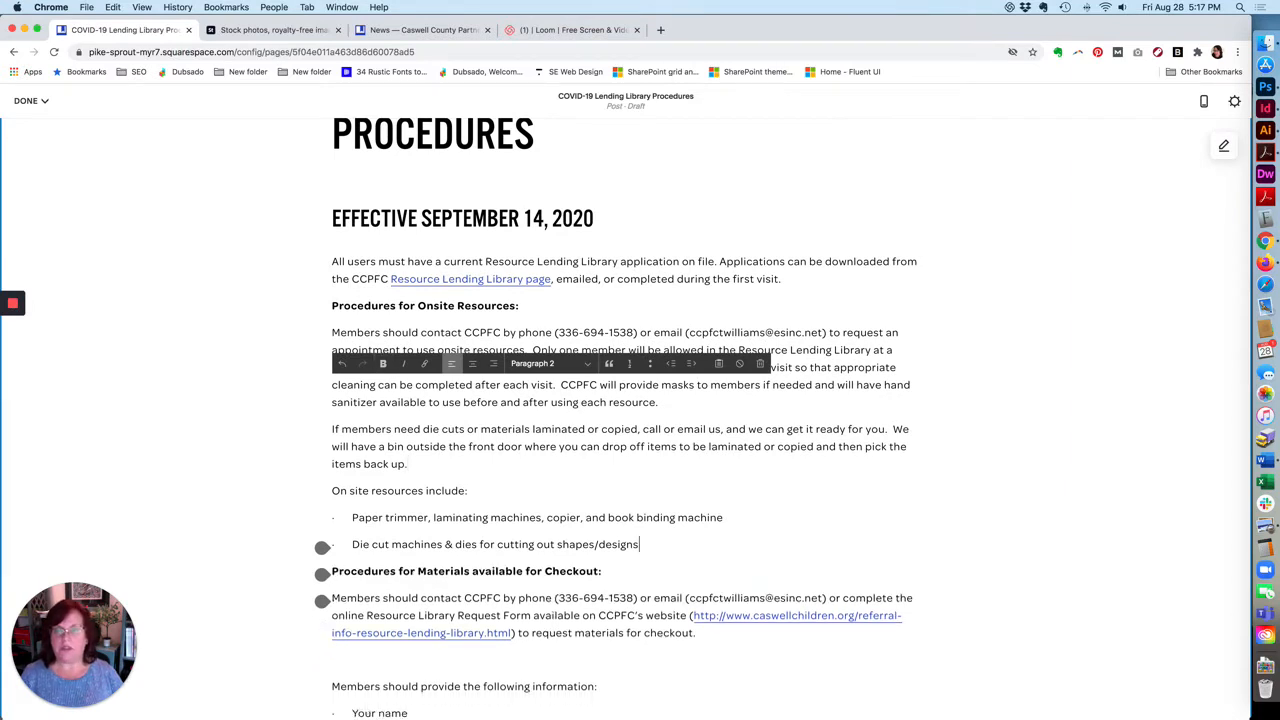
Format the two onsite resource items as a bulleted list and delete their original typed dots and spacing.
drag(369, 544, 356, 517)
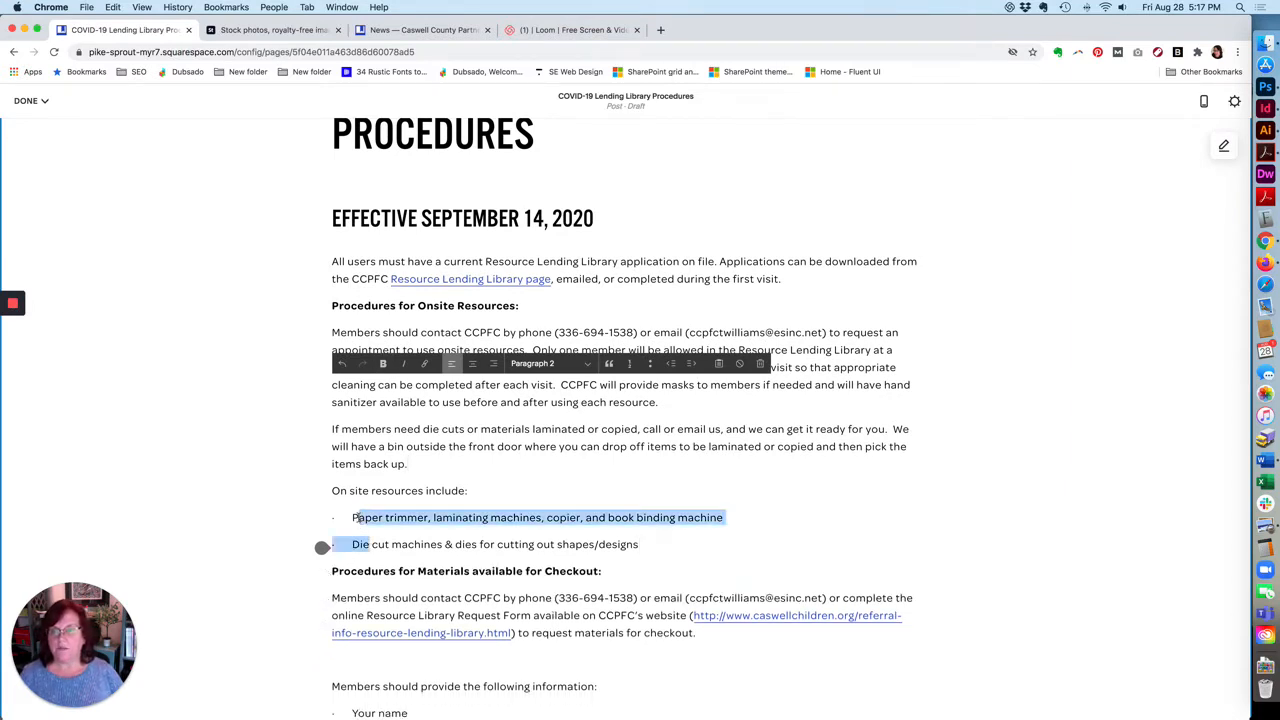
click(651, 366)
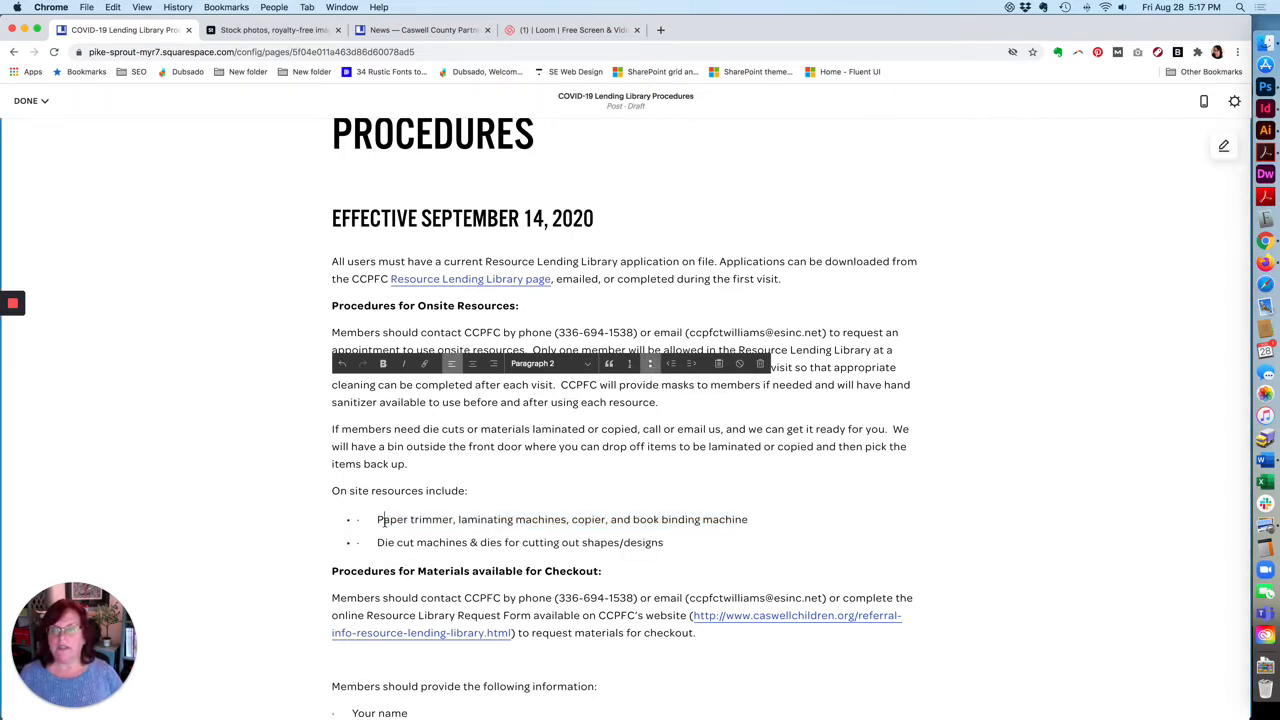
drag(378, 519, 356, 542)
key(BackSpace)
key(BackSpace)
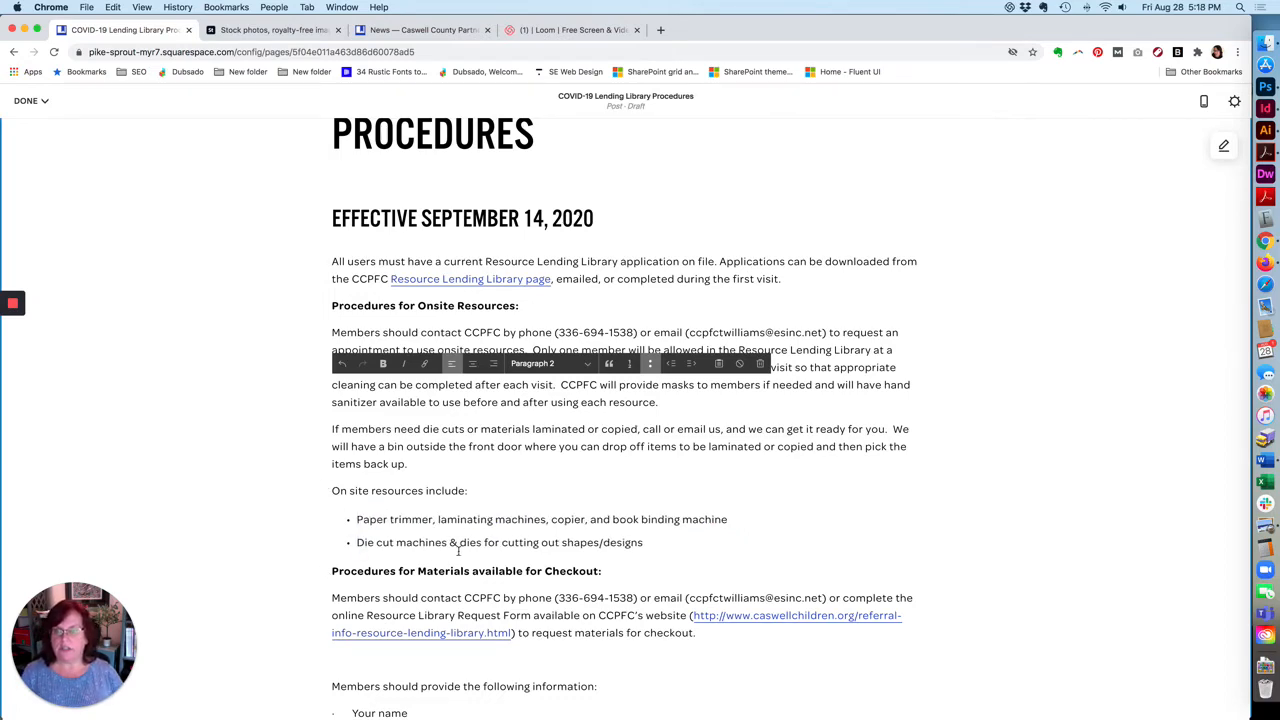
Copy the contact's email address in the checkout paragraph and delete it together with its parentheses.
scroll(458, 550, down, 2)
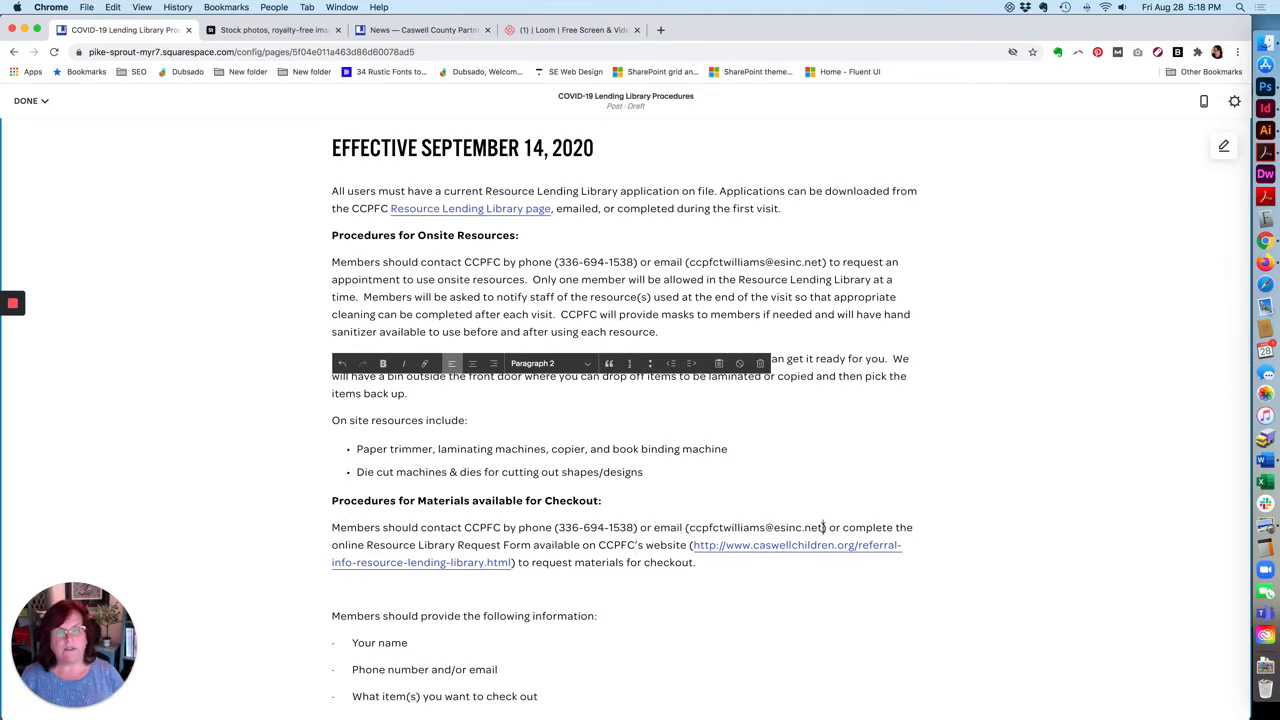
drag(824, 527, 690, 527)
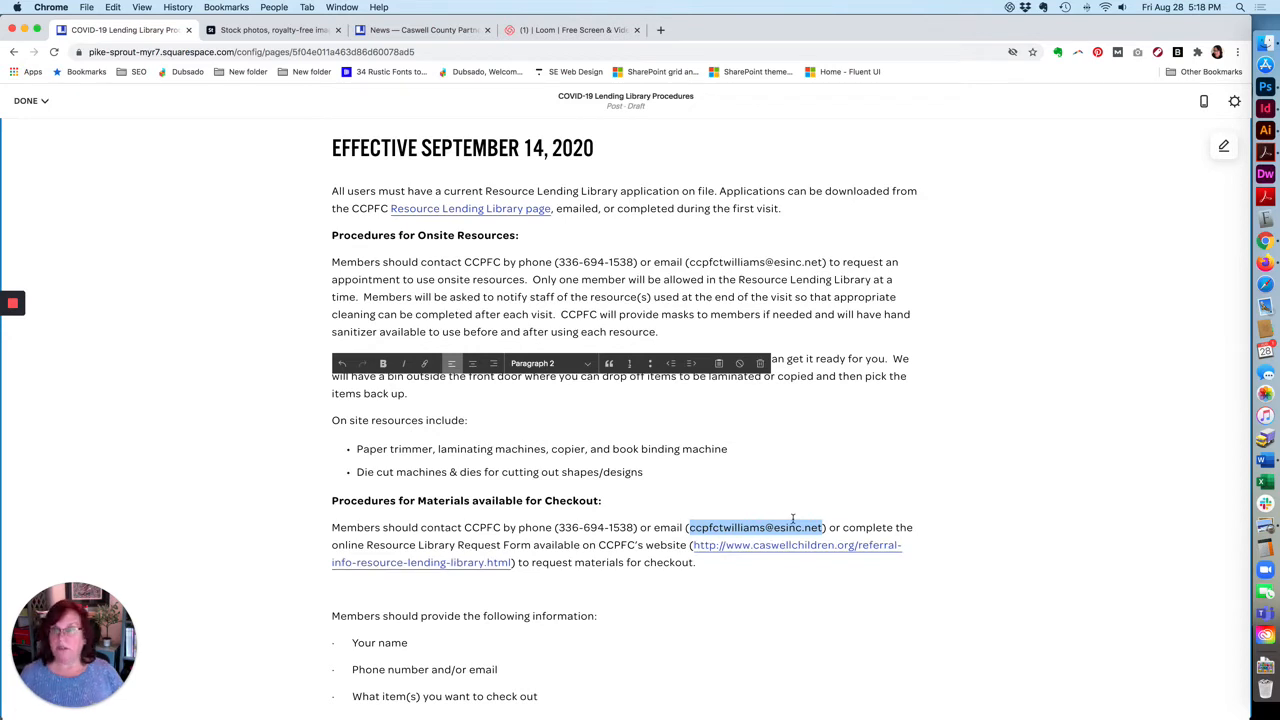
double_click(668, 528)
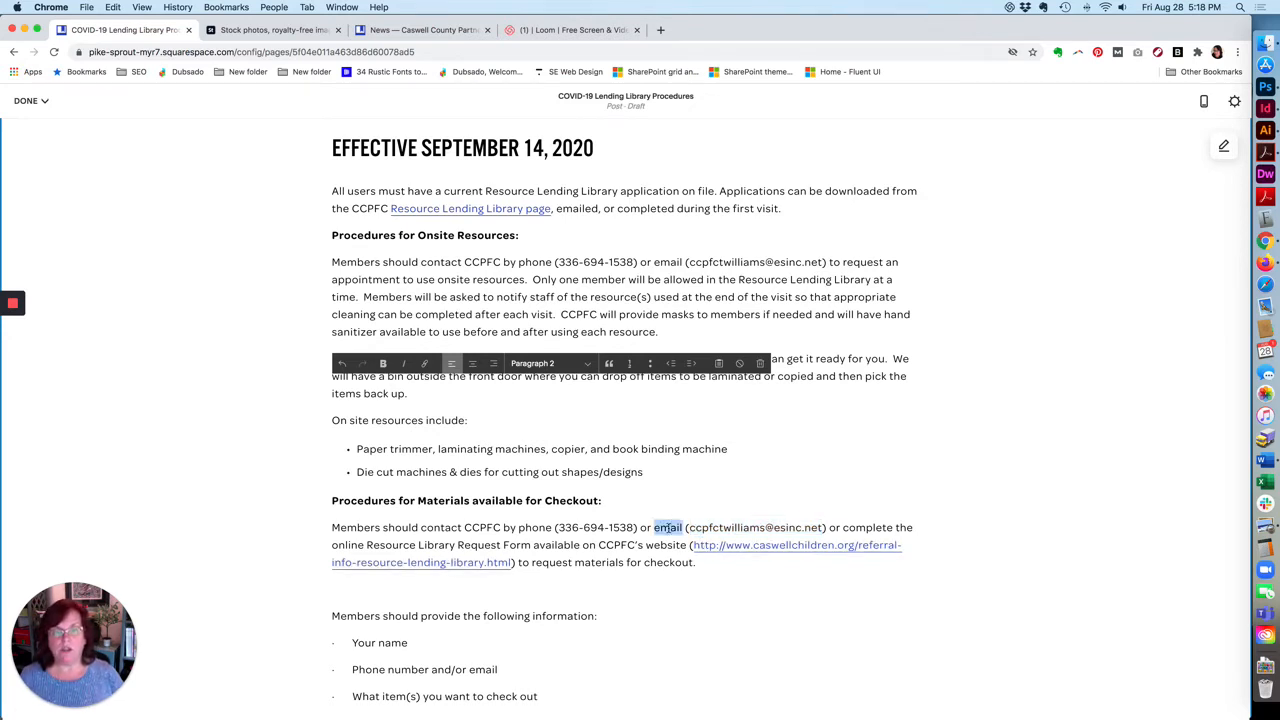
drag(827, 528, 686, 528)
key(super+c)
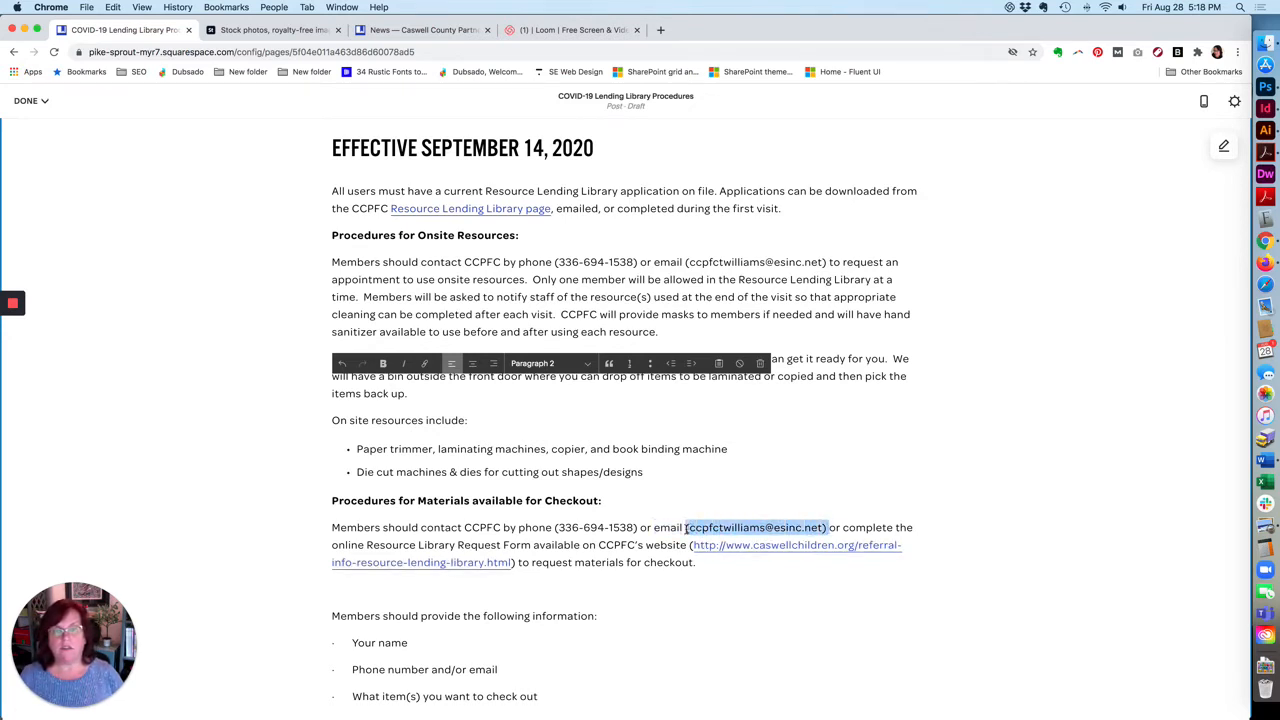
key(BackSpace)
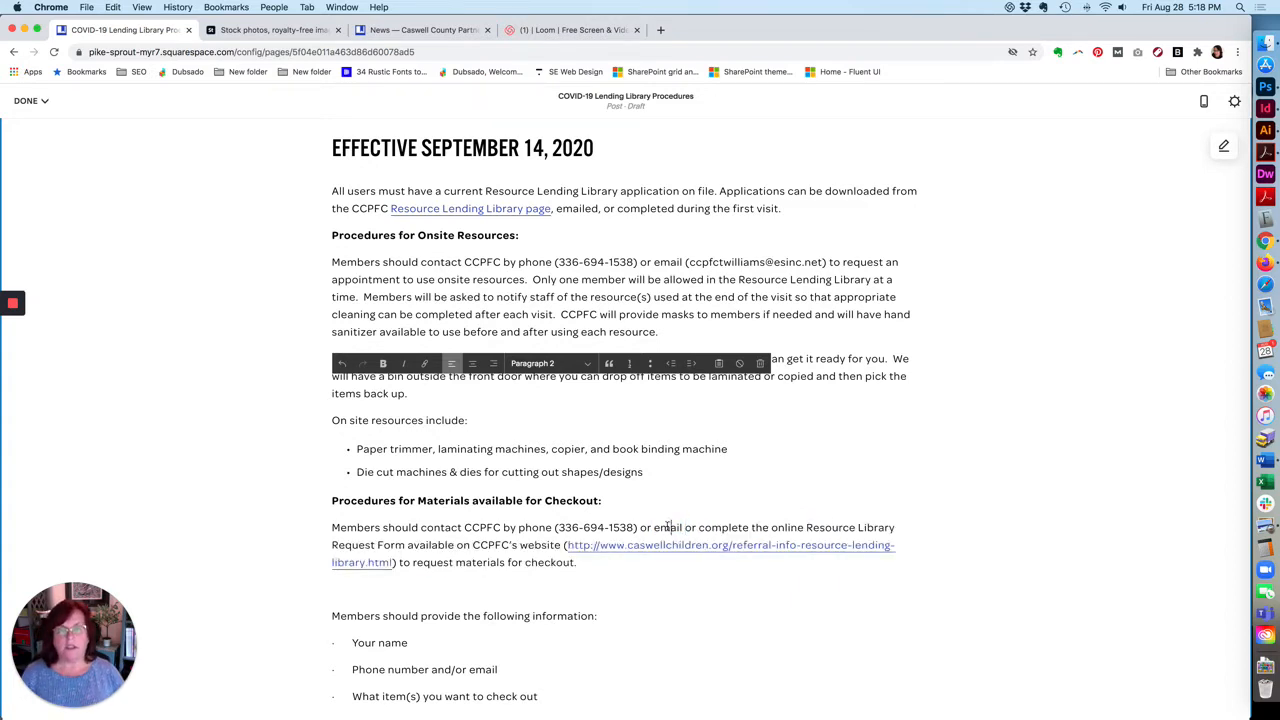
Link the word "email" in the checkout paragraph as an email link to the contact's copied email address, leaving the subject empty.
double_click(668, 528)
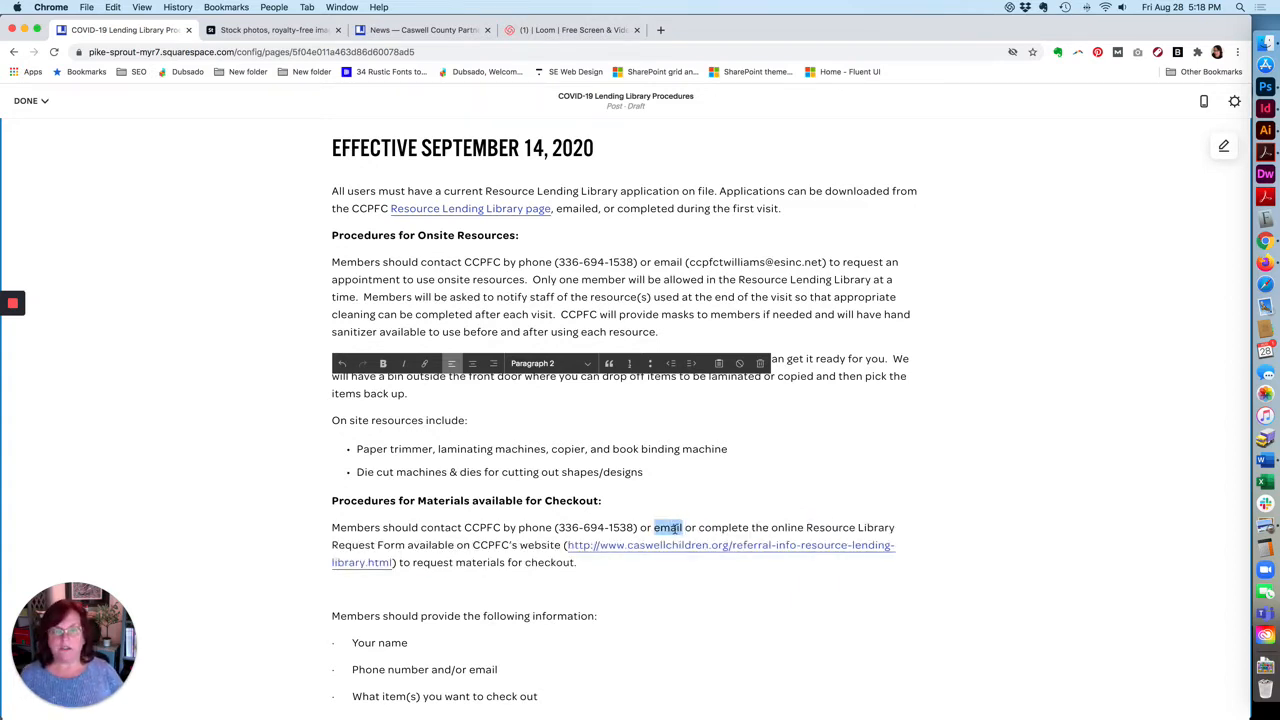
click(425, 365)
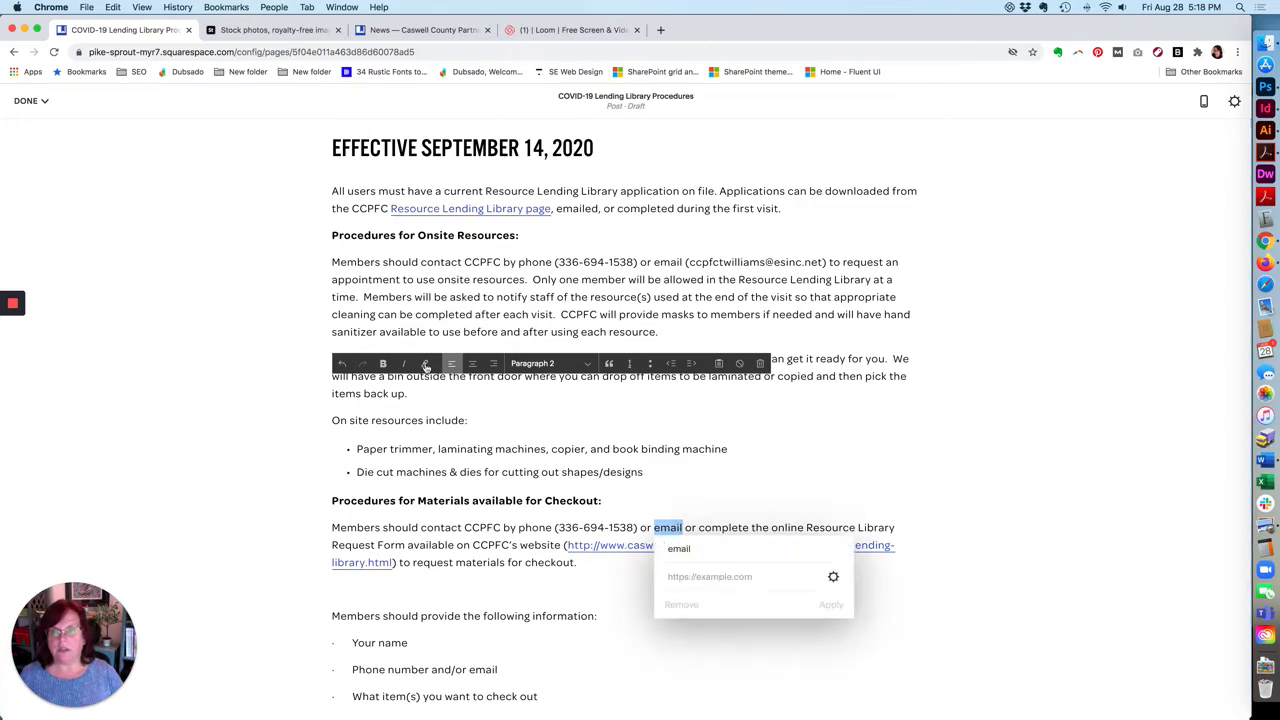
click(833, 578)
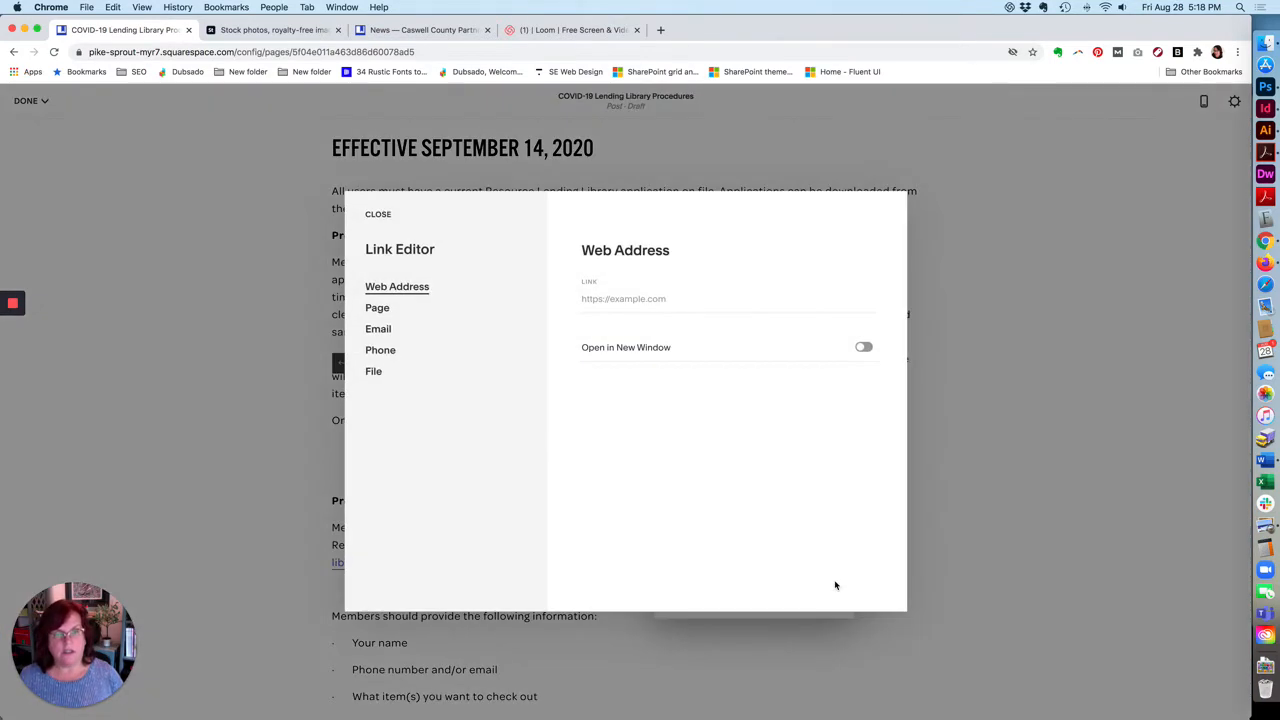
click(385, 328)
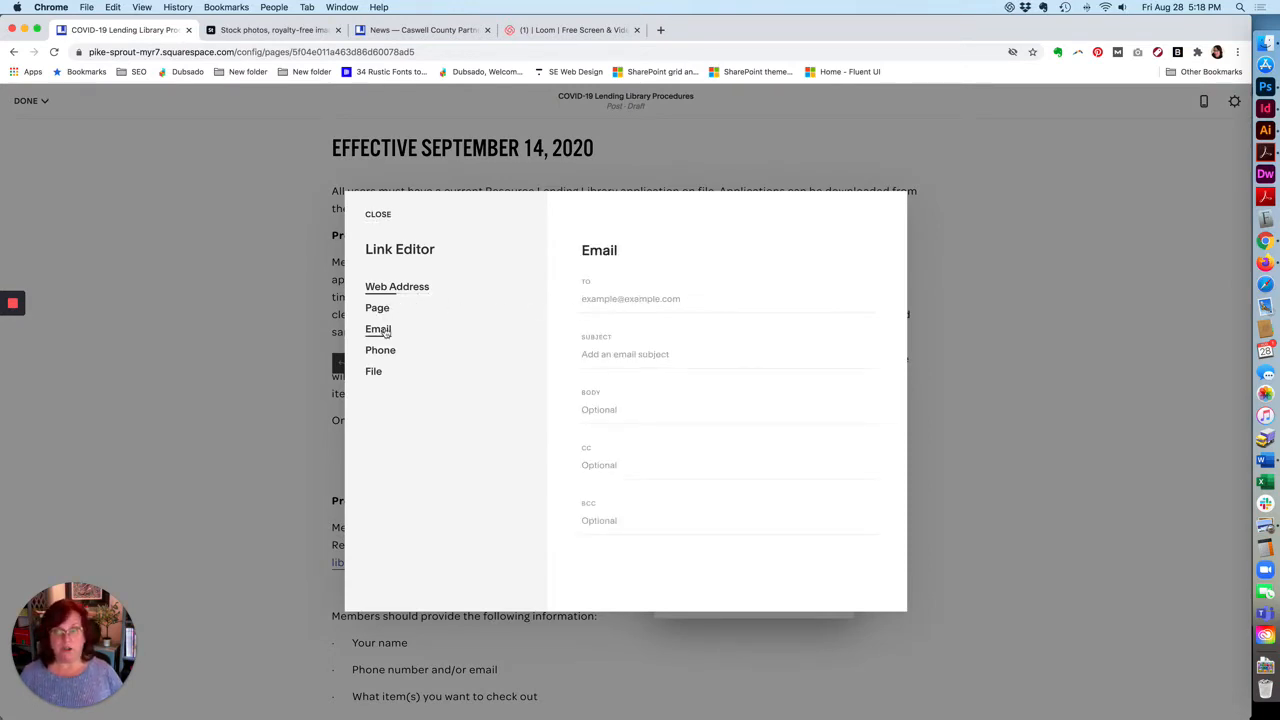
click(619, 300)
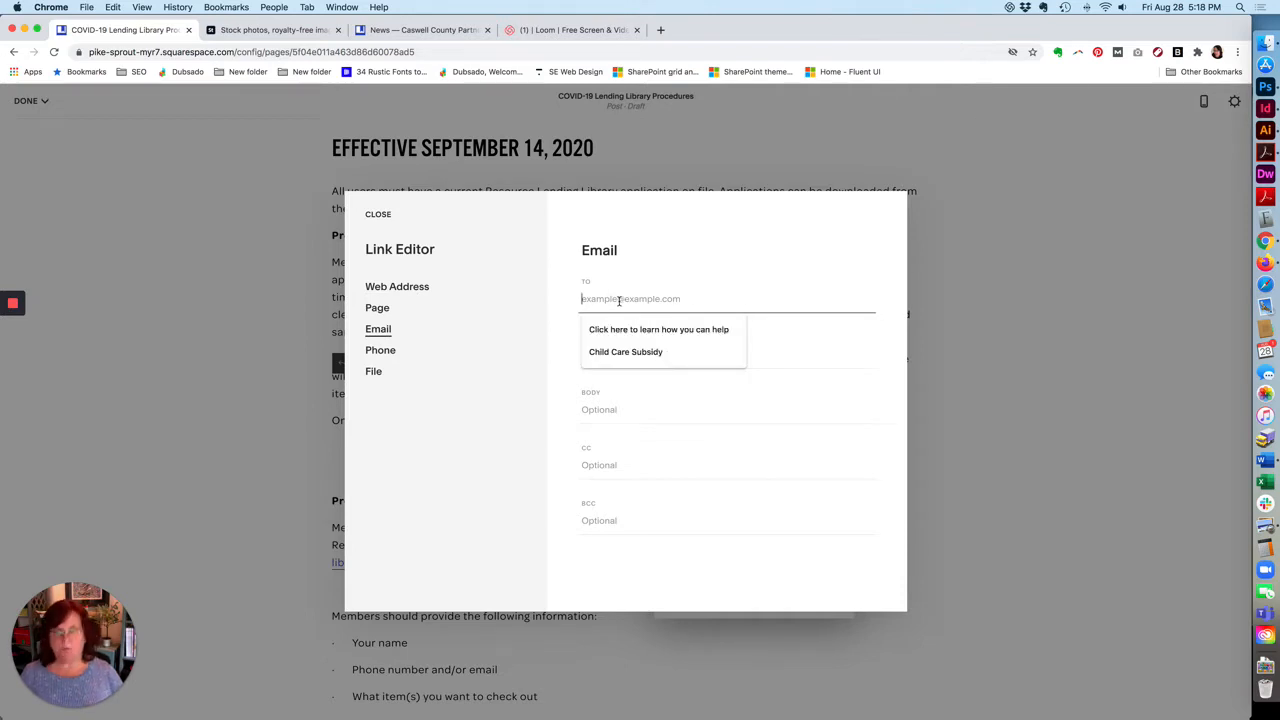
key(super+v)
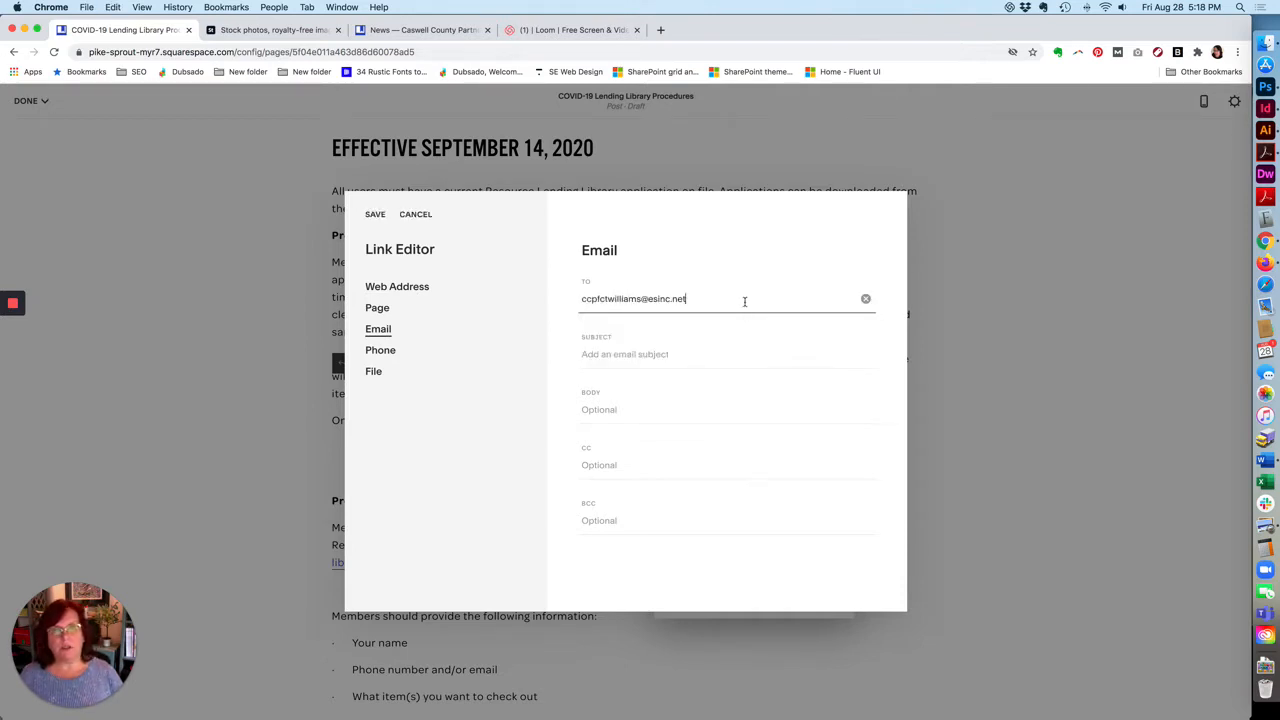
click(669, 355)
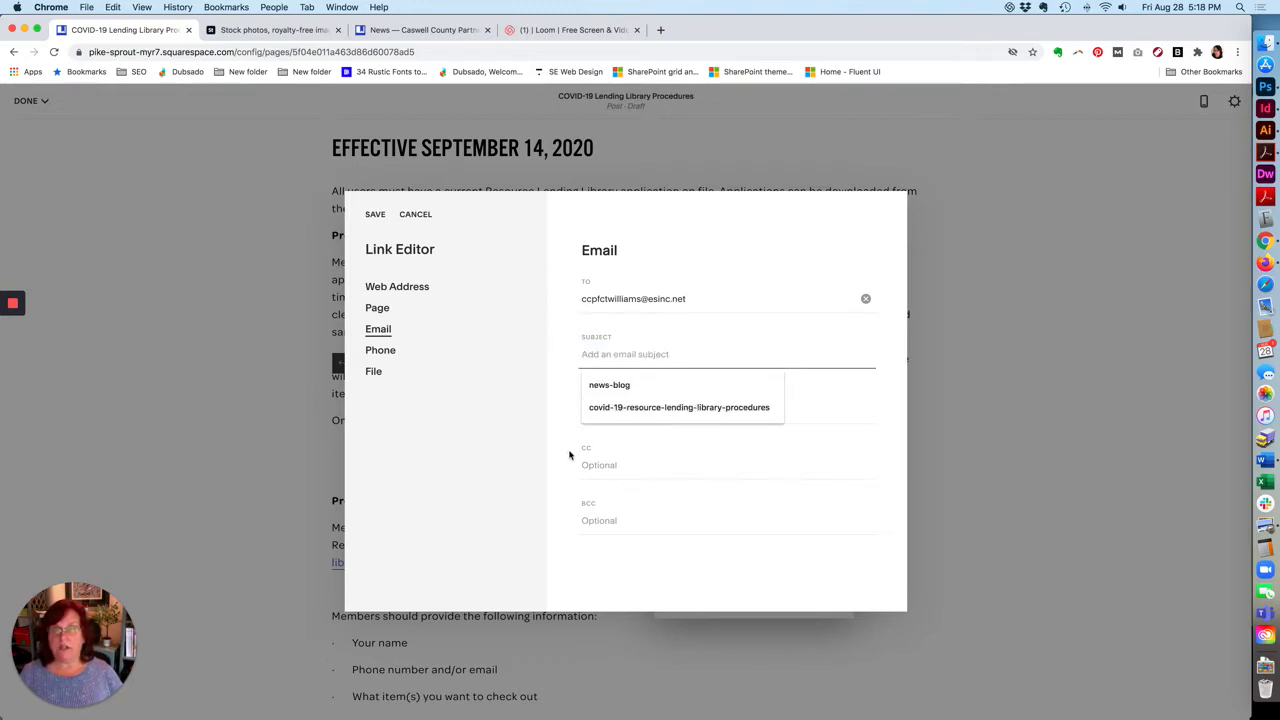
click(569, 342)
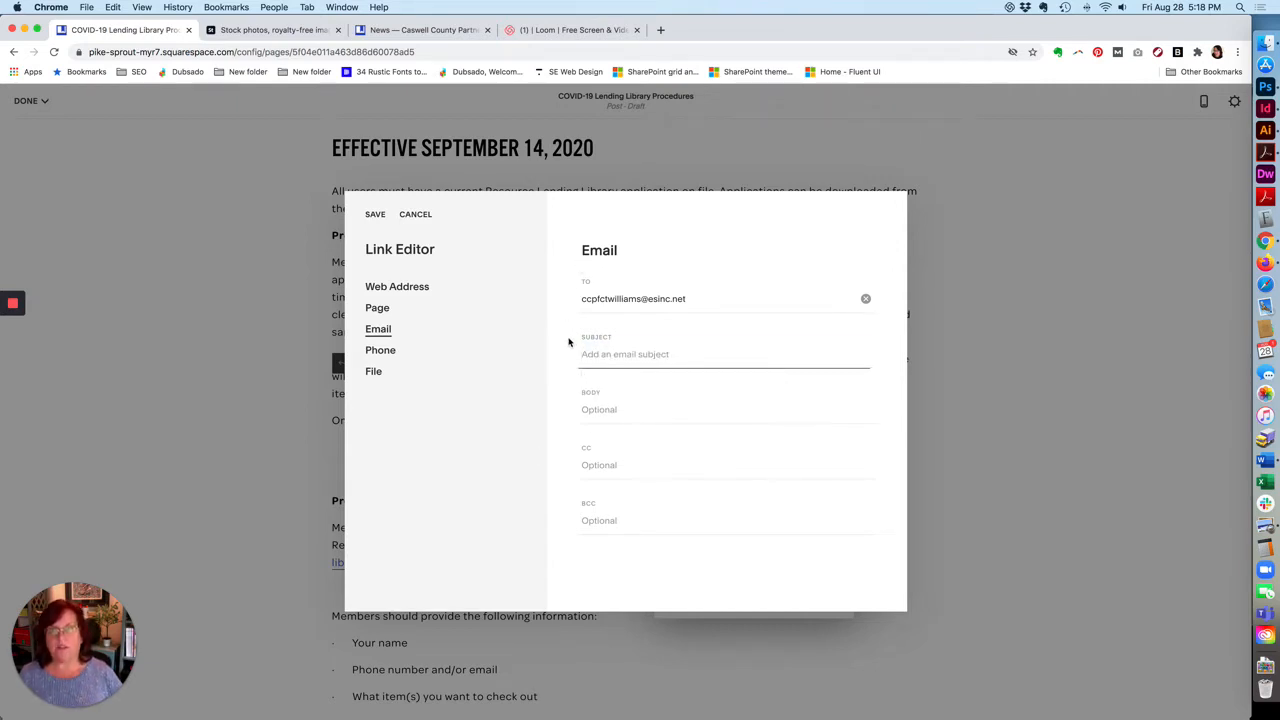
click(373, 214)
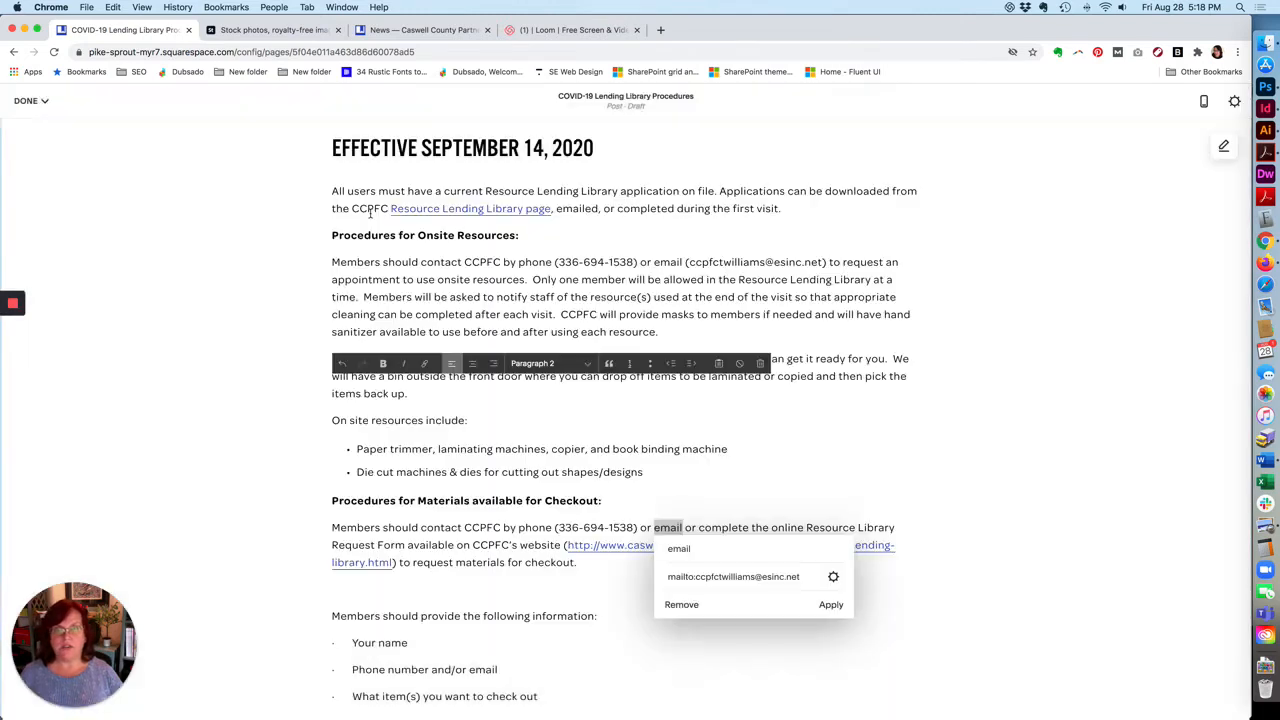
click(836, 636)
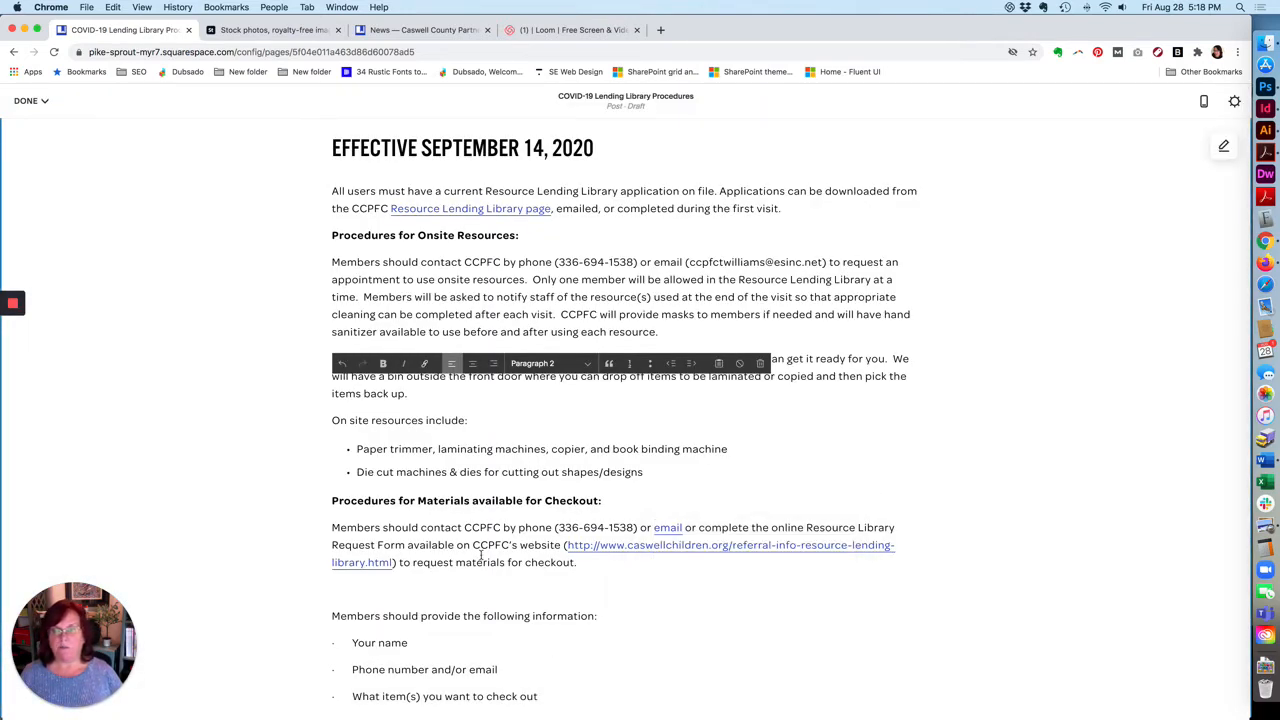
Delete the parenthesized web address after "CCPFC's website" in the checkout paragraph.
click(521, 546)
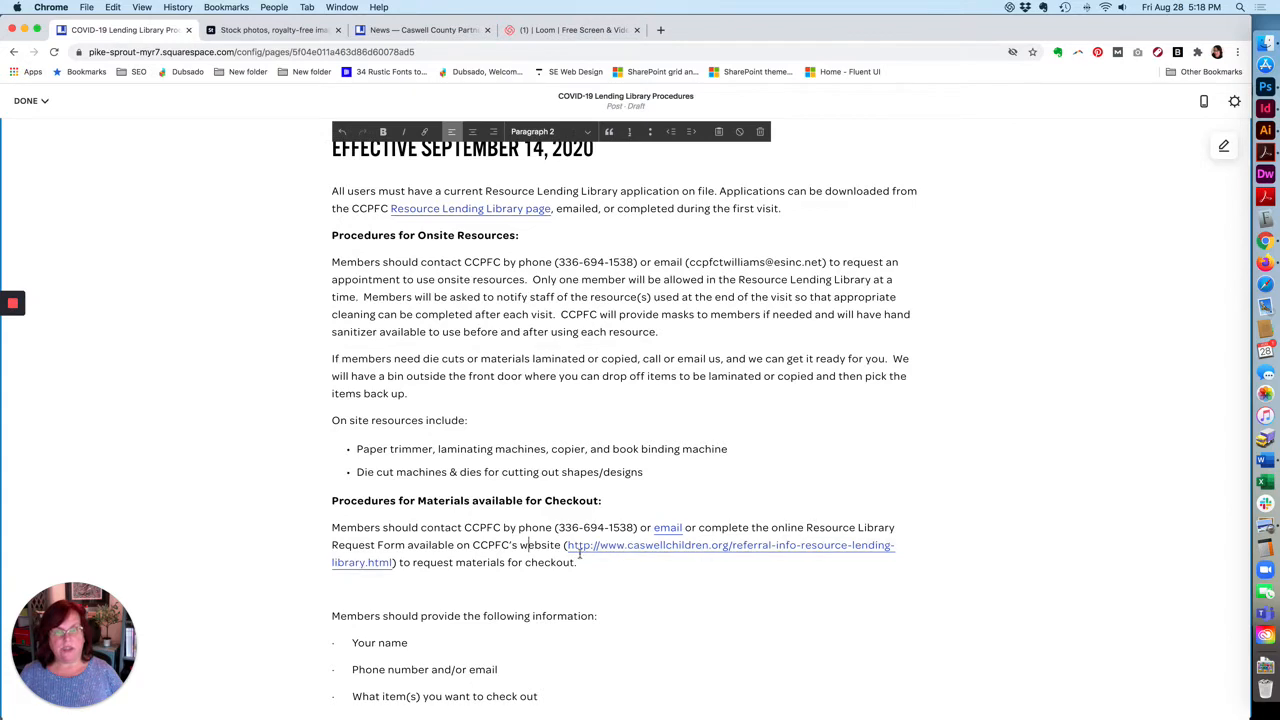
drag(562, 545, 401, 563)
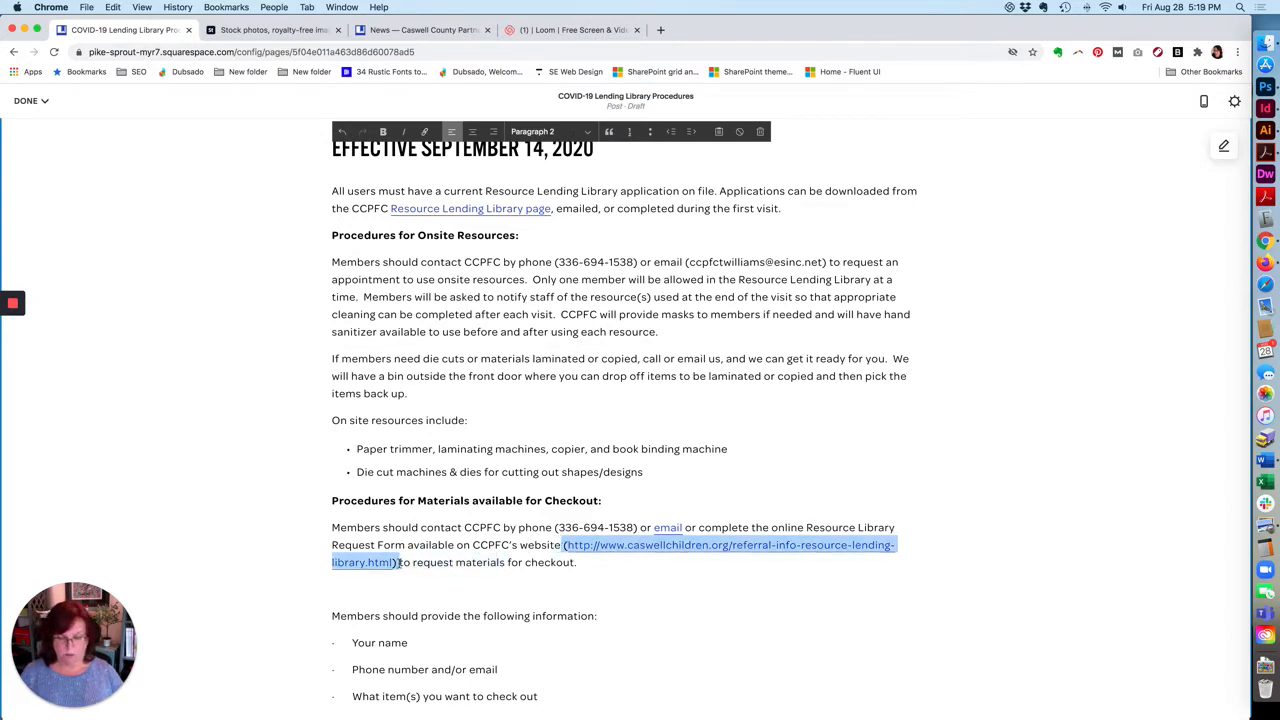
key(BackSpace)
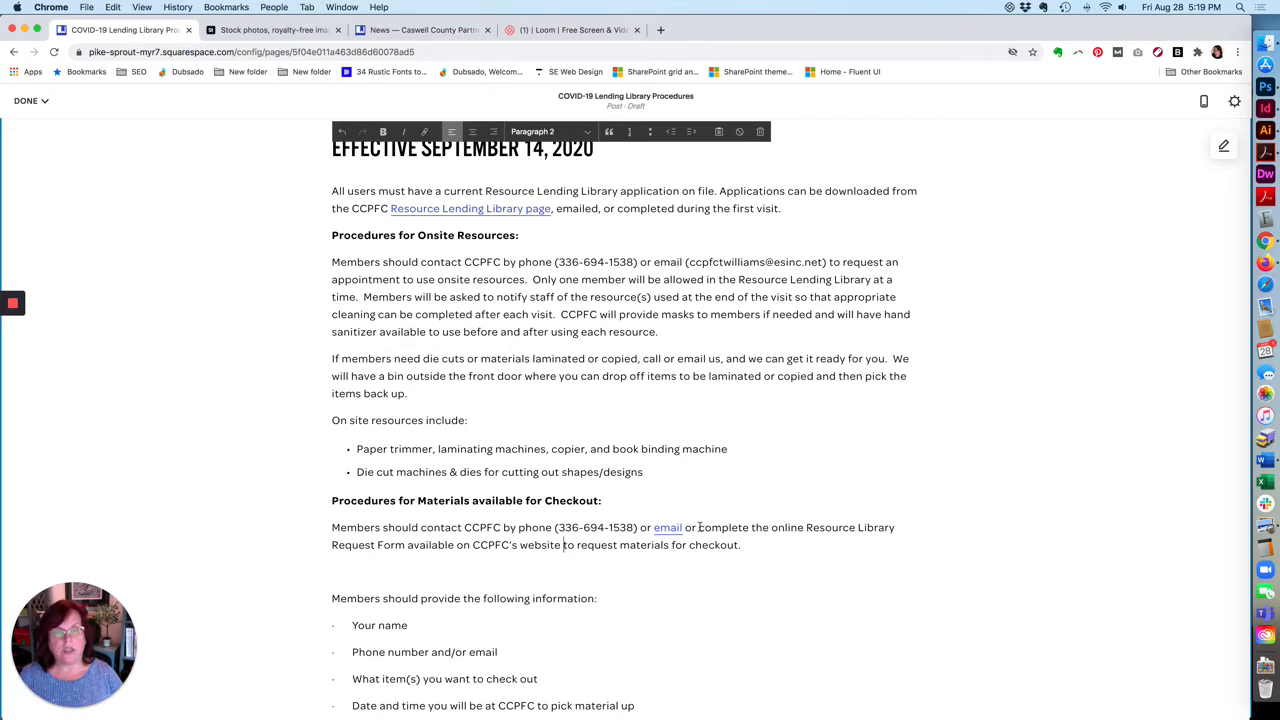
Link the text "Resource Library Request Form" in the checkout paragraph to the site's internal /resource-lending-library page.
drag(771, 527, 405, 541)
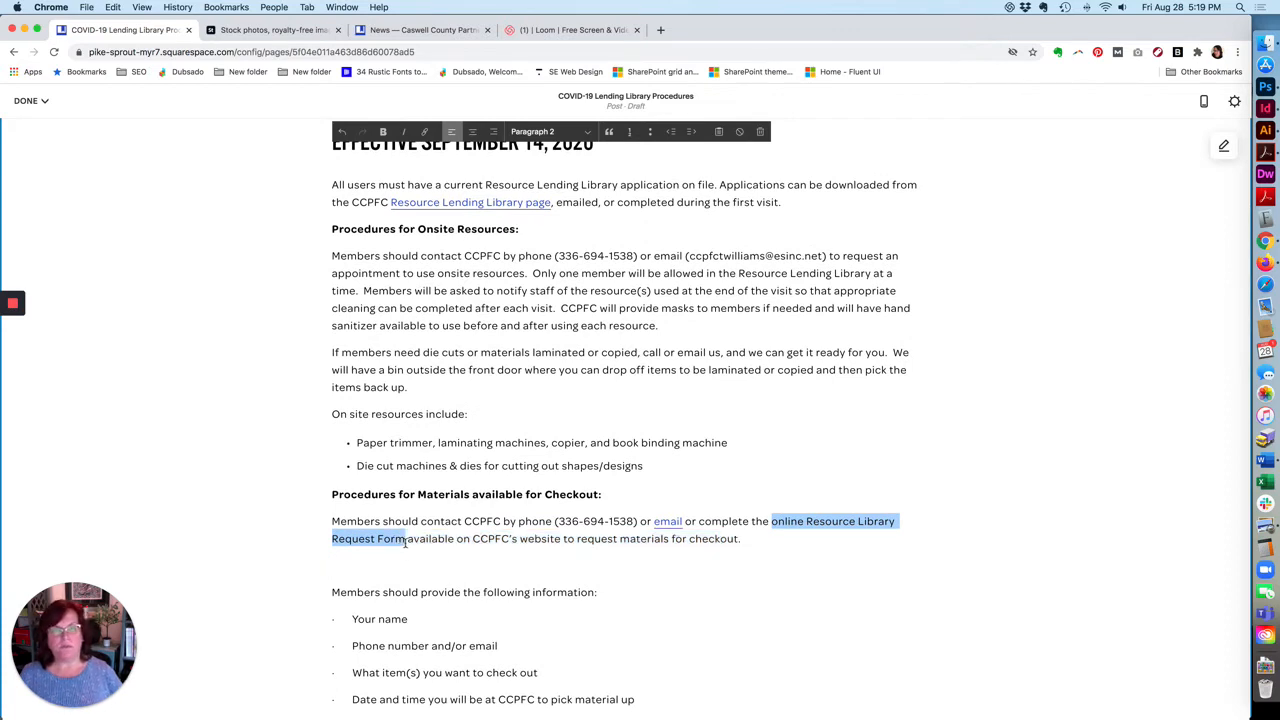
click(839, 531)
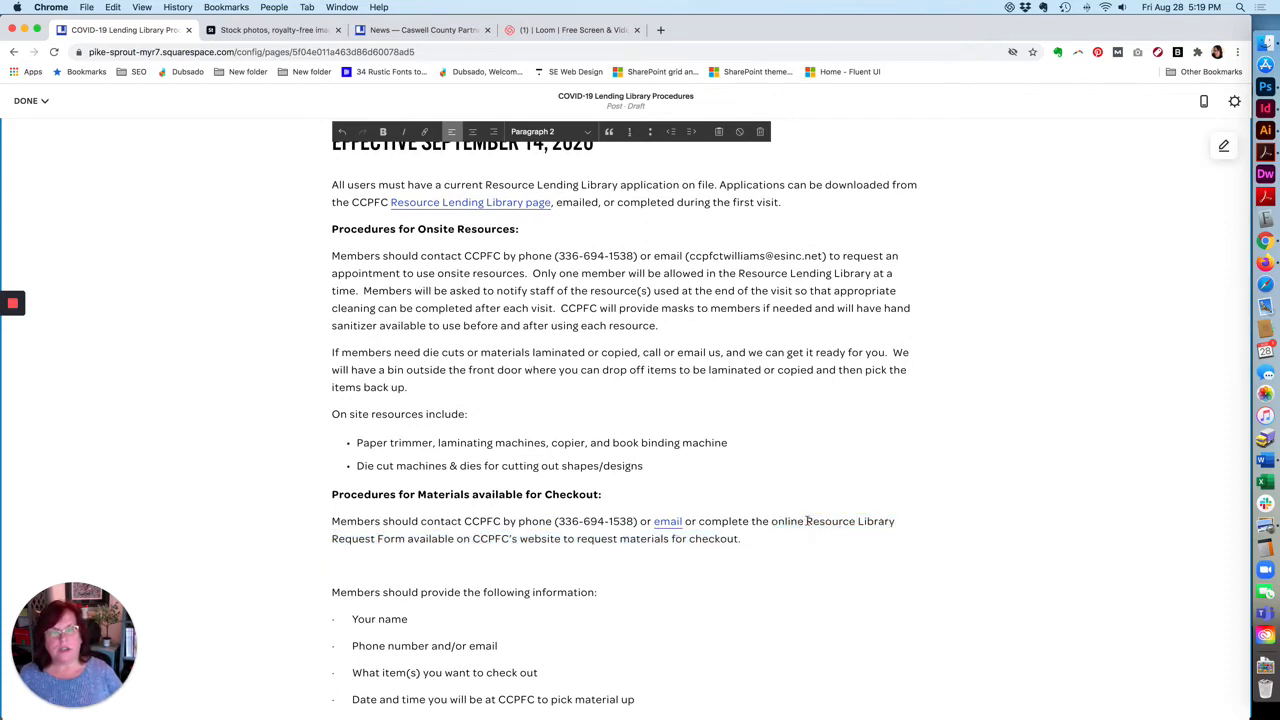
drag(806, 521, 408, 538)
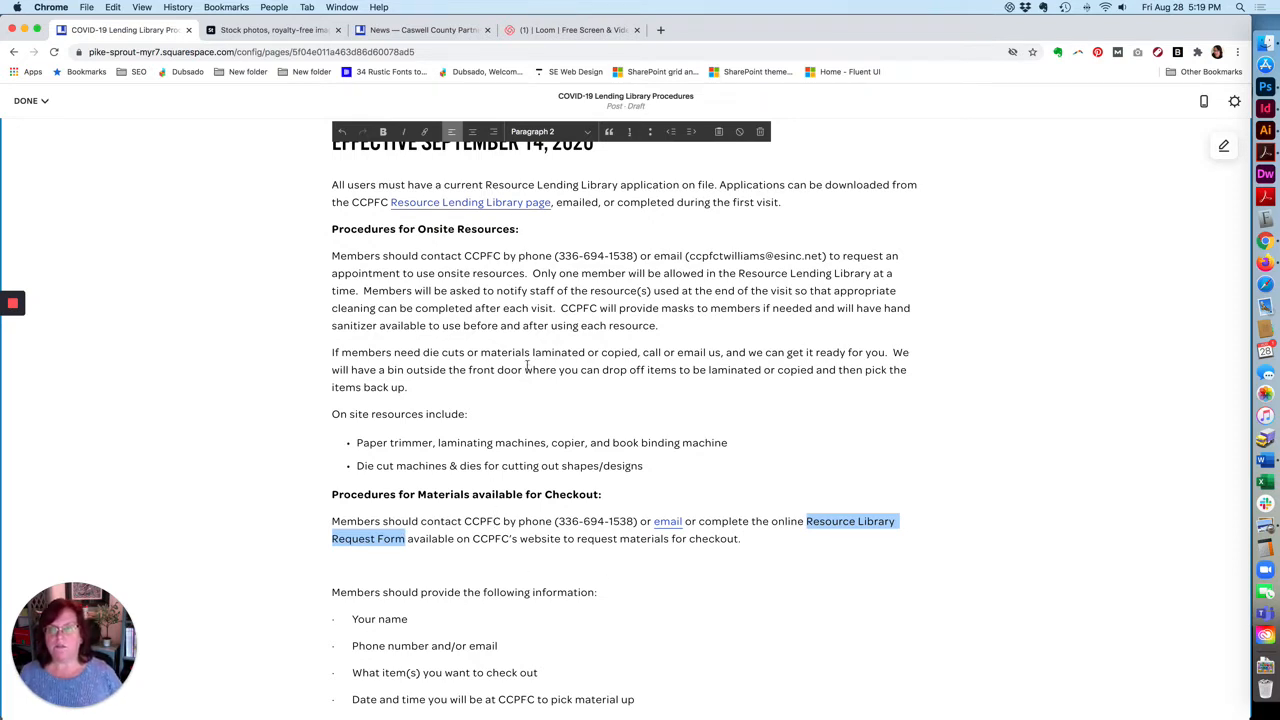
key(super+k)
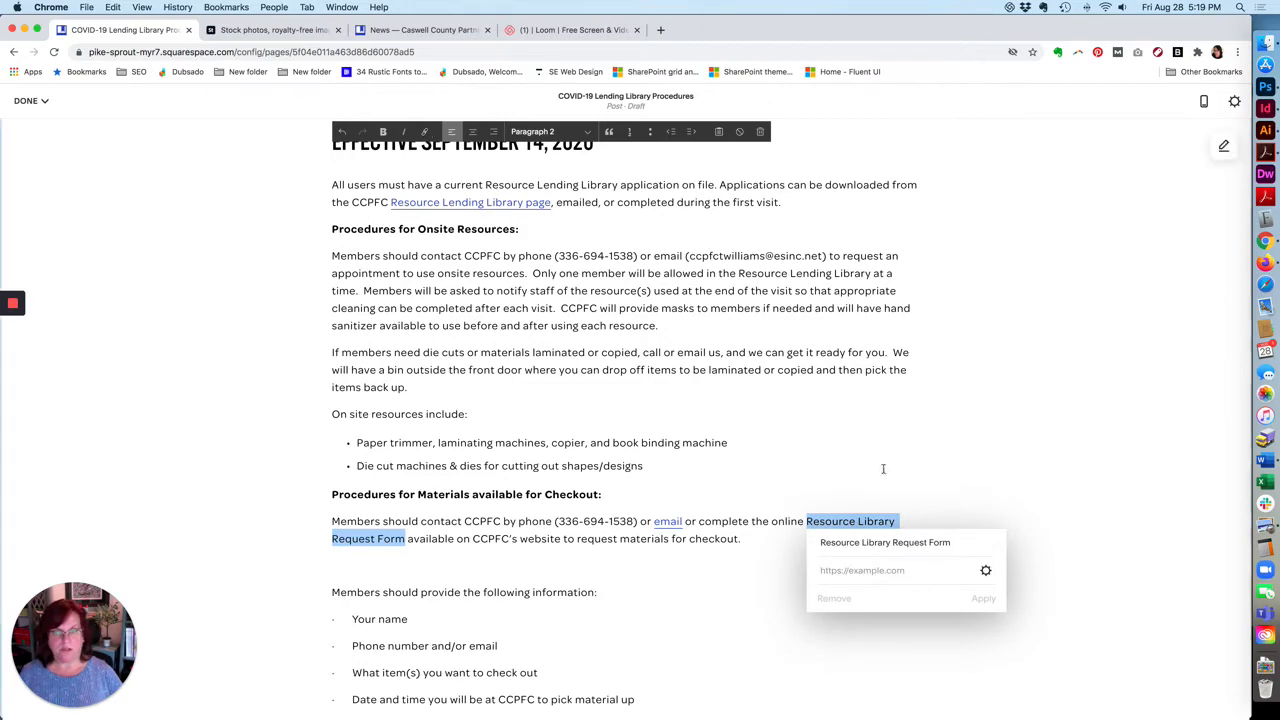
click(986, 571)
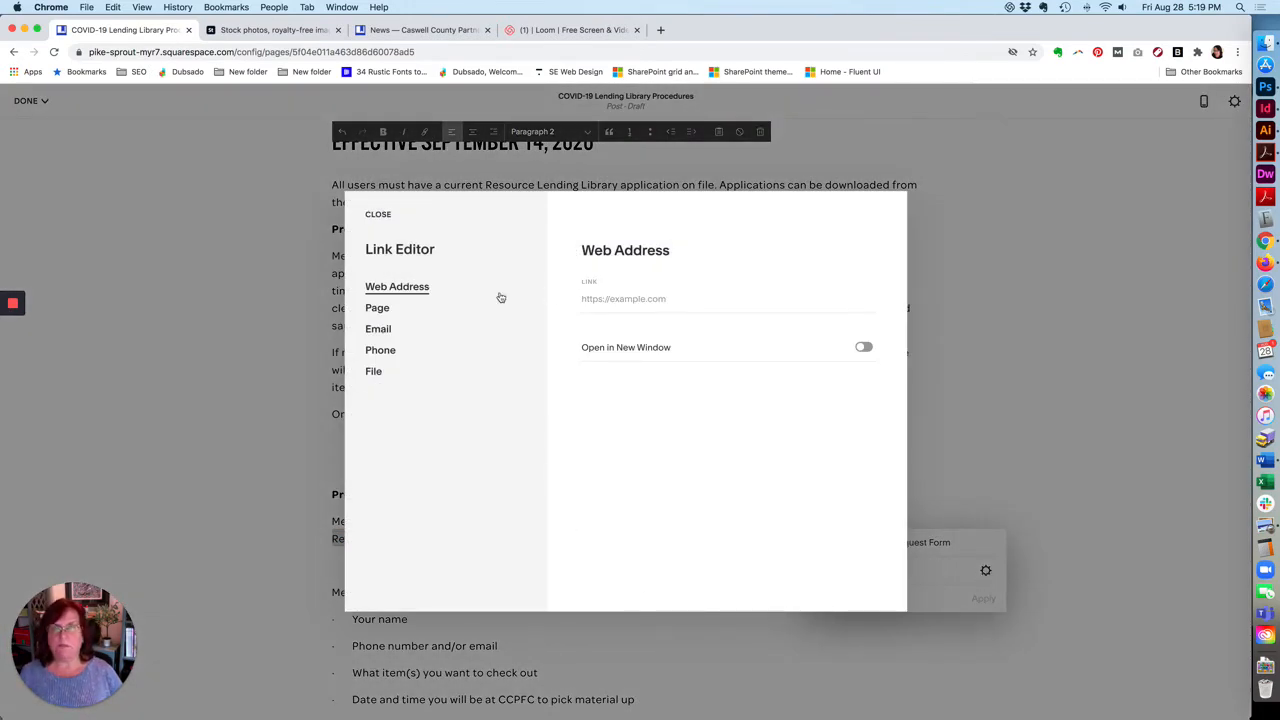
click(377, 308)
click(639, 318)
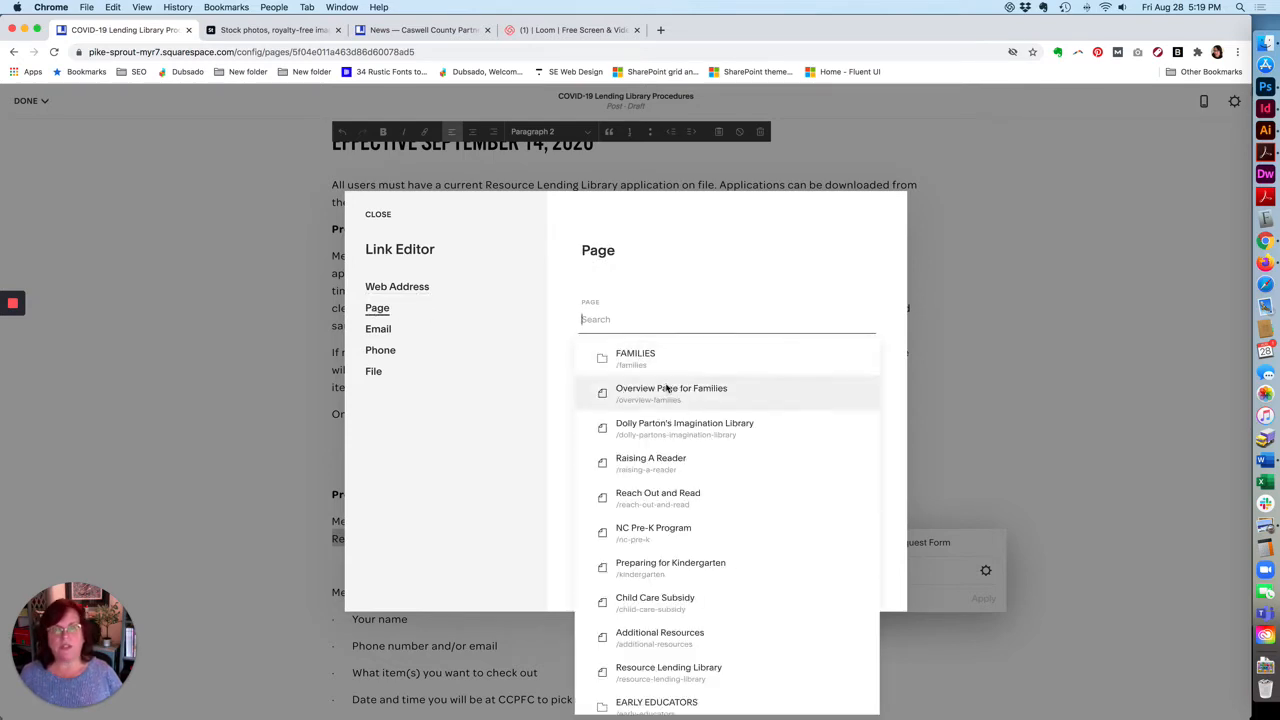
click(708, 674)
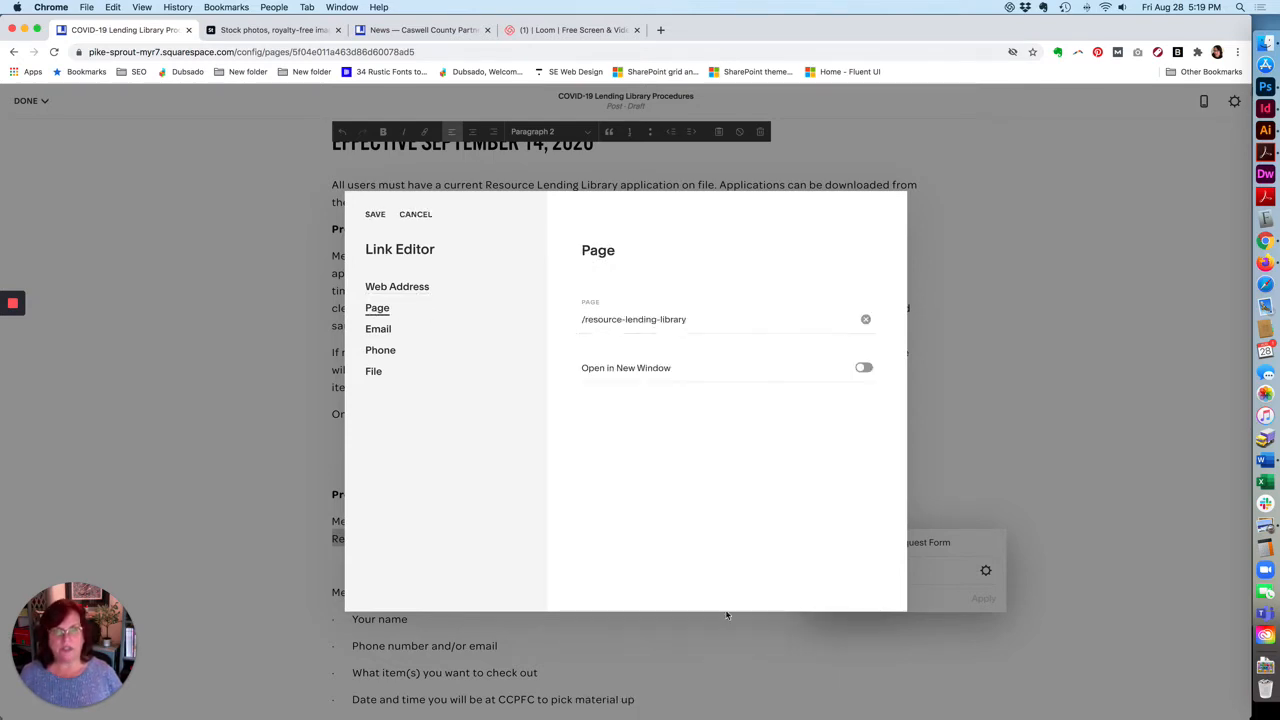
click(375, 214)
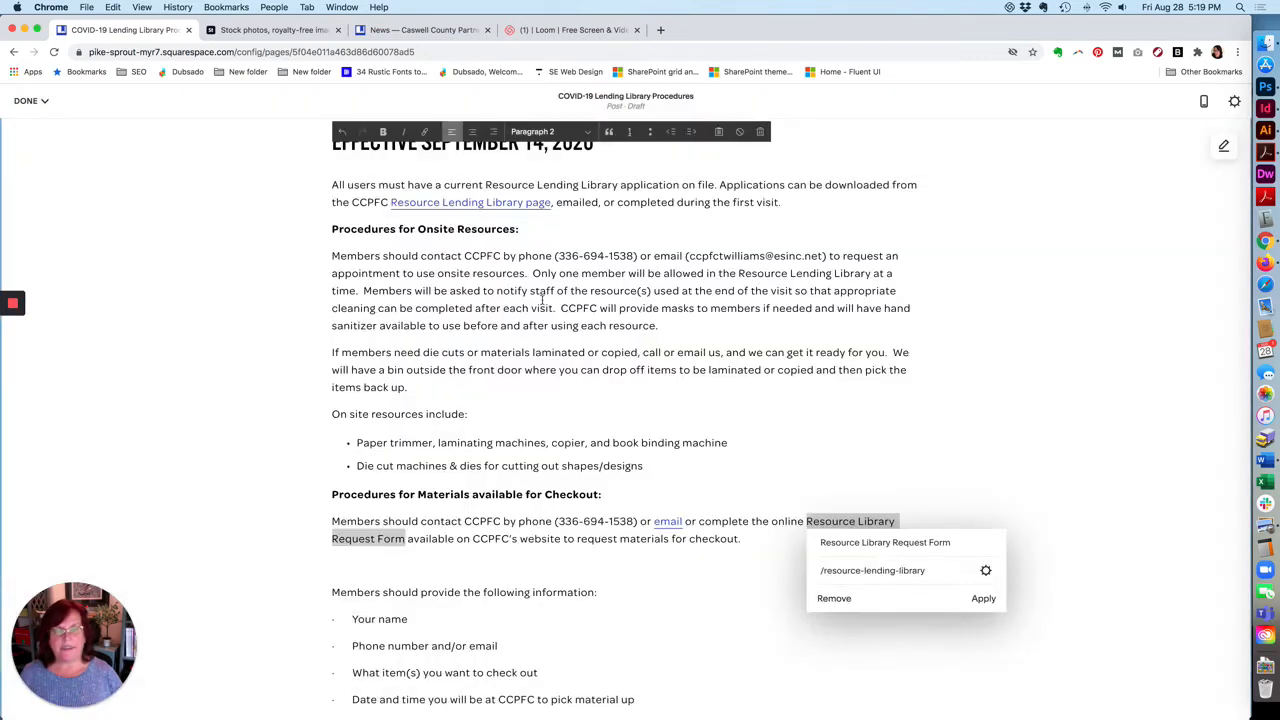
click(983, 598)
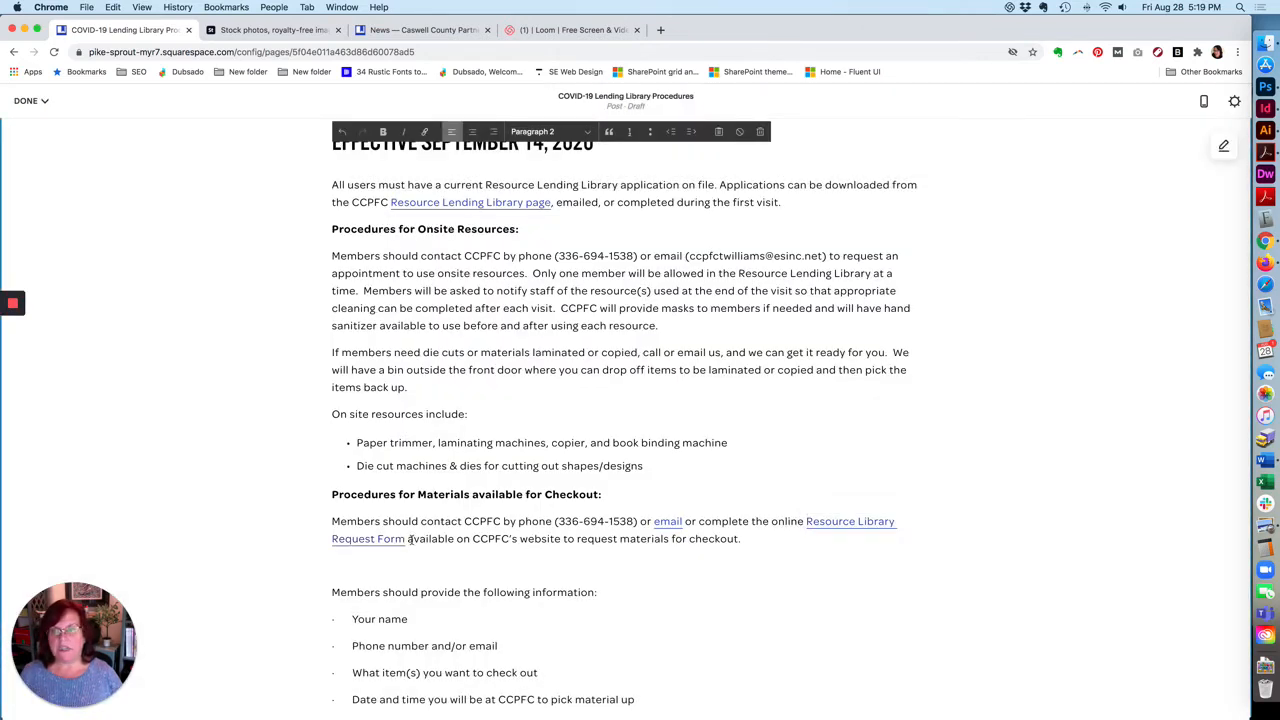
Replace "available on CCPFC's website" with "page" in the checkout paragraph and delete the blank line below that paragraph.
drag(410, 539, 560, 541)
text(page)
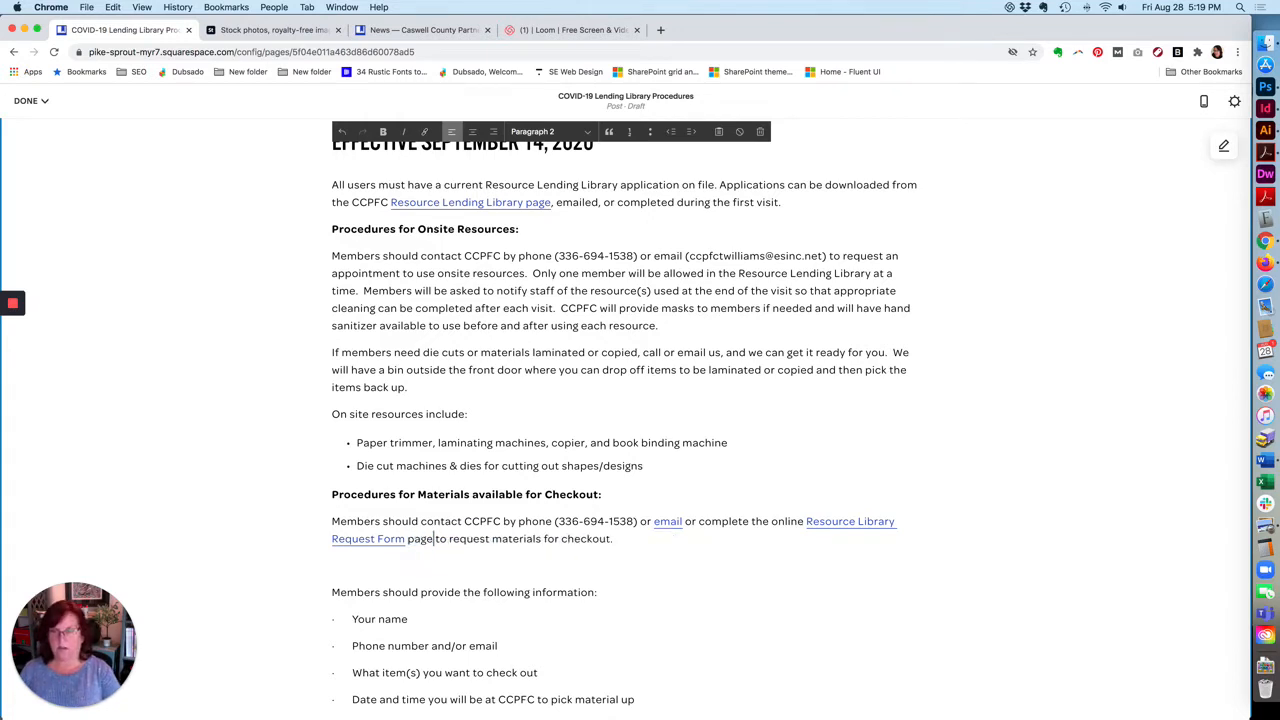
click(673, 549)
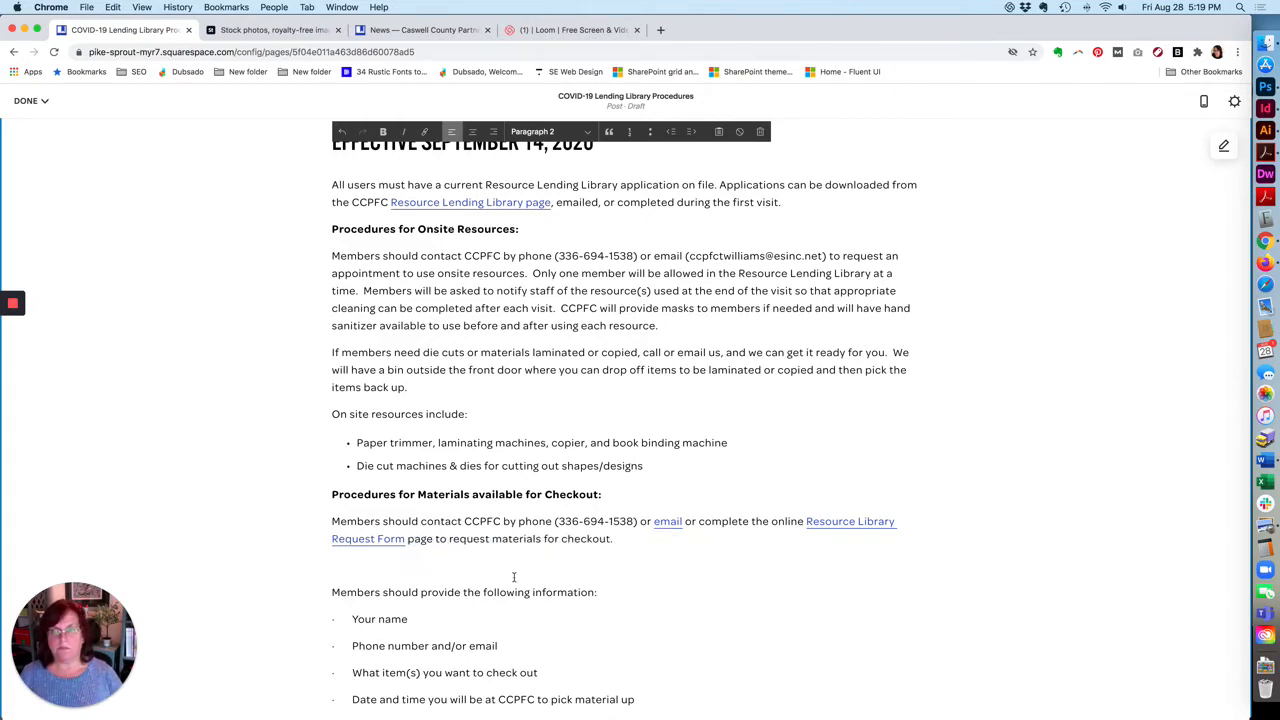
key(Delete)
Format the four items members should provide as a bulleted list and delete their original typed dots and spacing.
scroll(440, 530, down, 3)
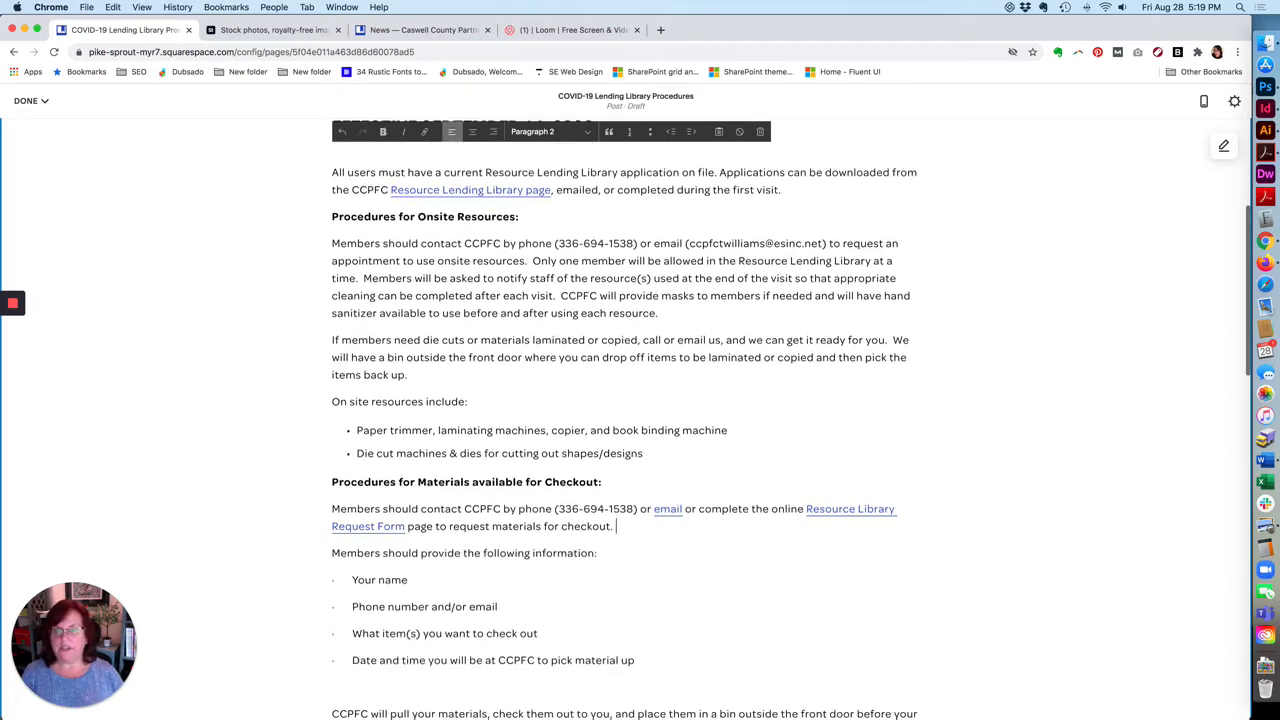
drag(385, 421, 409, 507)
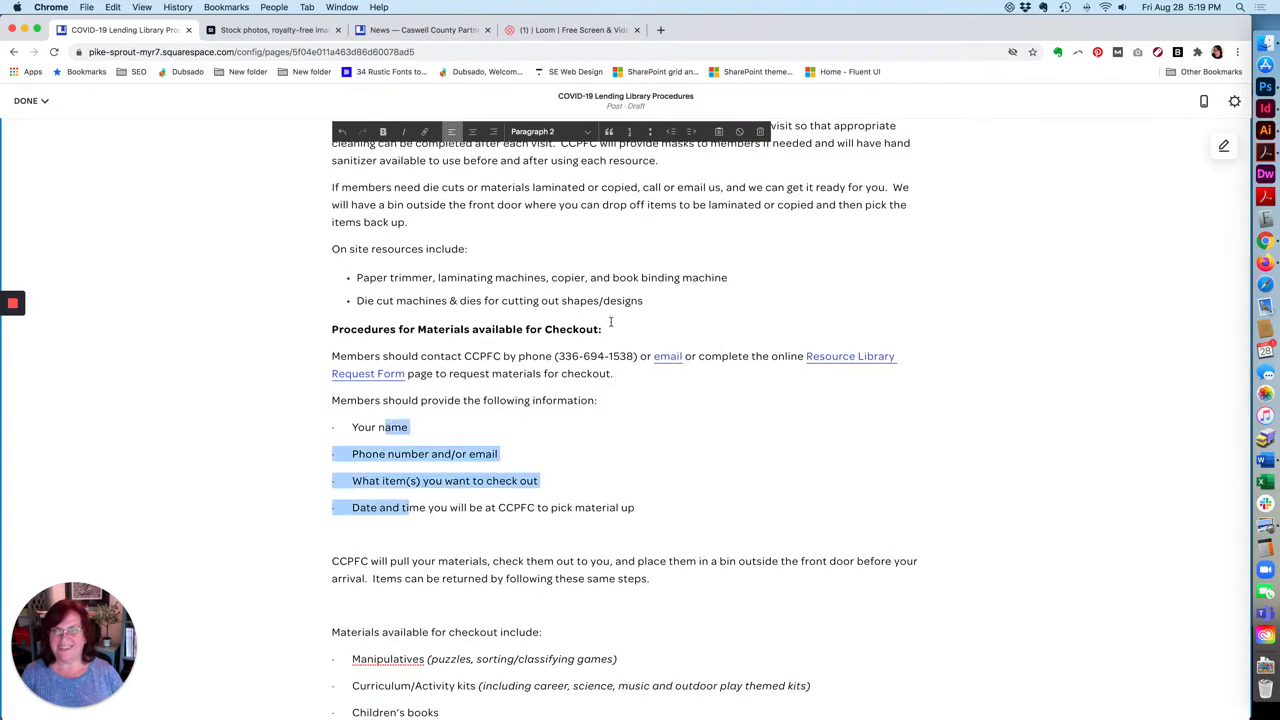
click(650, 131)
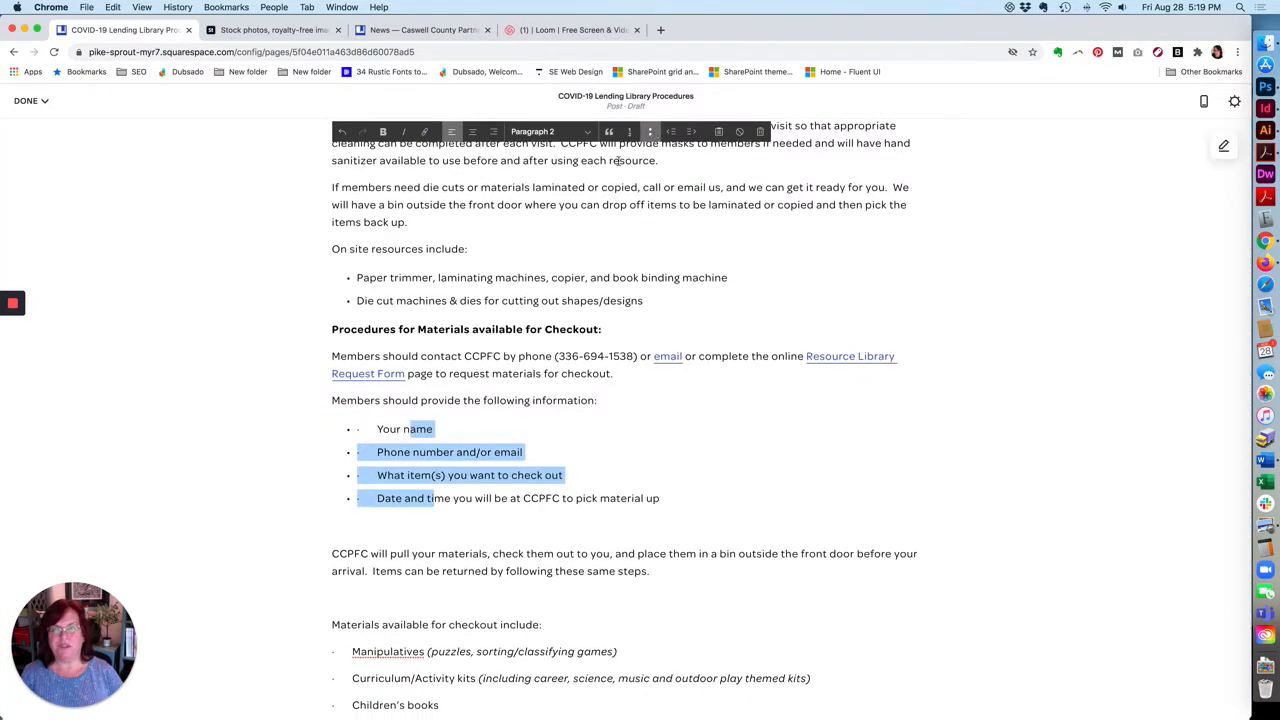
click(378, 428)
key(BackSpace)
click(377, 452)
key(BackSpace)
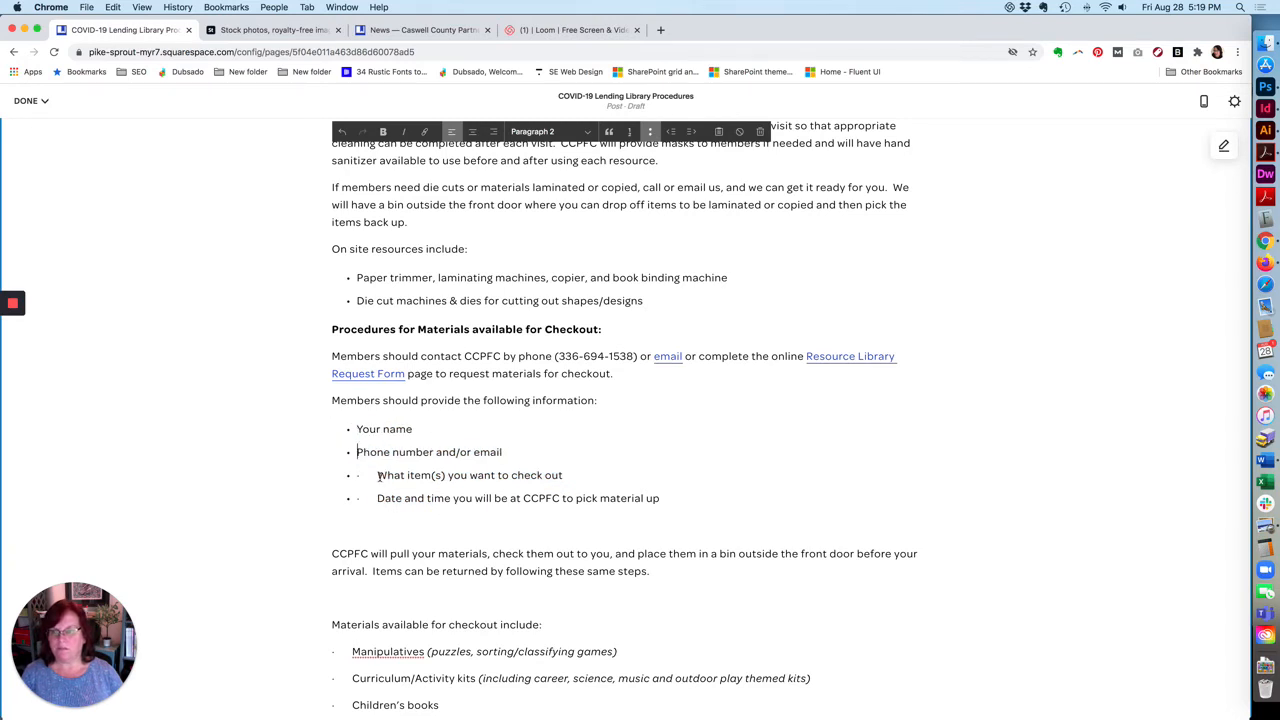
drag(378, 475, 353, 498)
key(BackSpace)
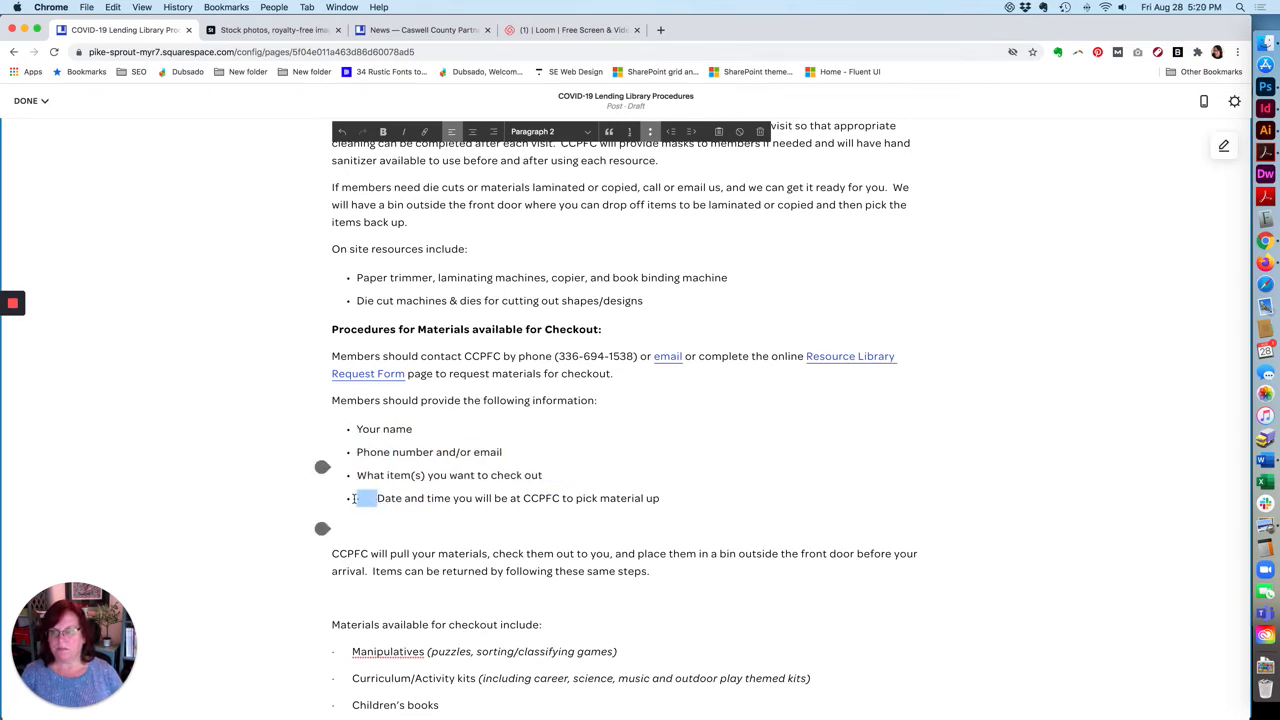
key(BackSpace)
Delete the blank lines above and below the paragraph starting "CCPFC will pull your materials".
click(363, 526)
key(BackSpace)
click(358, 568)
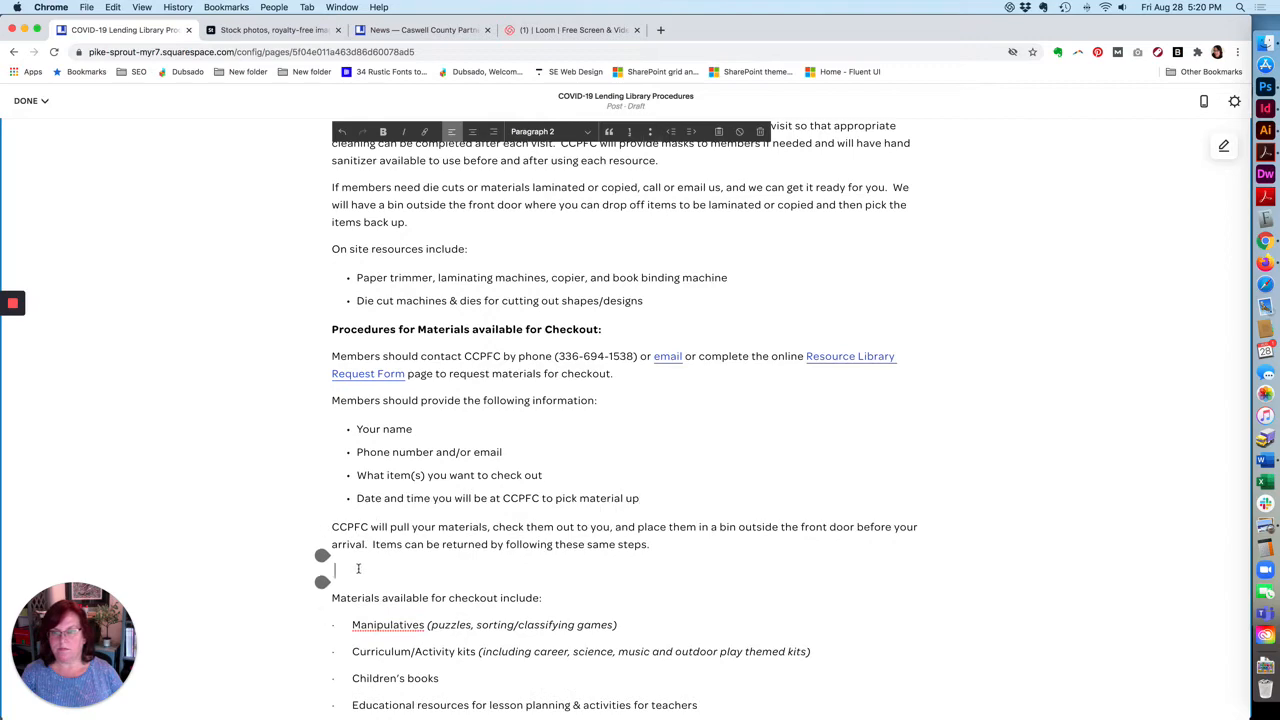
key(BackSpace)
Format the five materials available for checkout as a bulleted list and delete their original typed dots and spacing.
scroll(453, 334, down, 5)
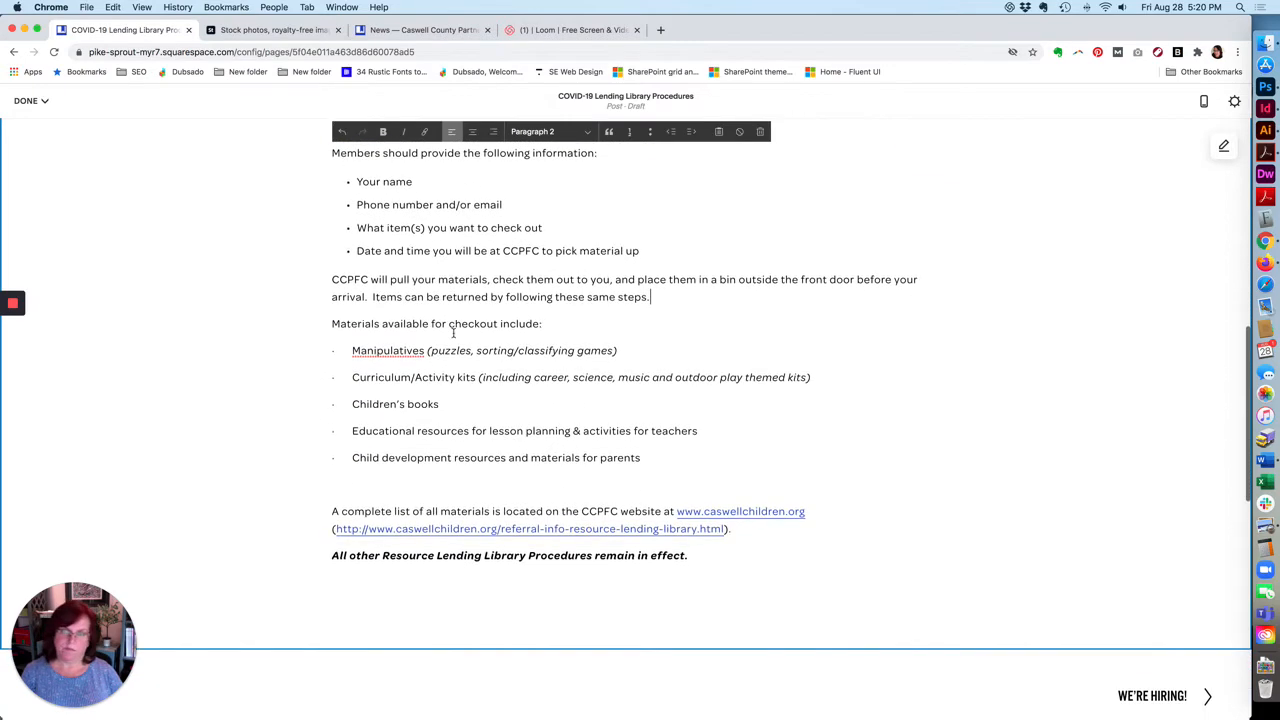
drag(462, 350, 482, 457)
click(651, 131)
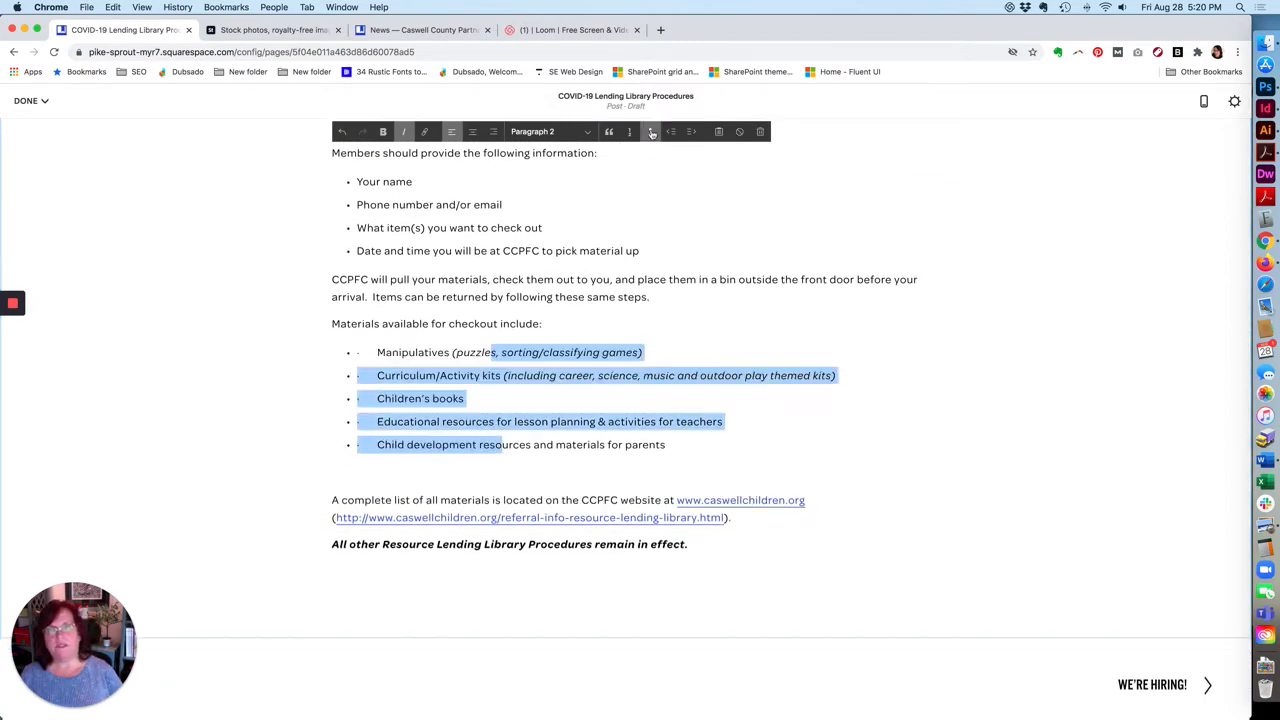
drag(376, 352, 357, 444)
key(BackSpace)
key(BackSpace)
key(BackSpace)
key(BackSpace)
key(BackSpace)
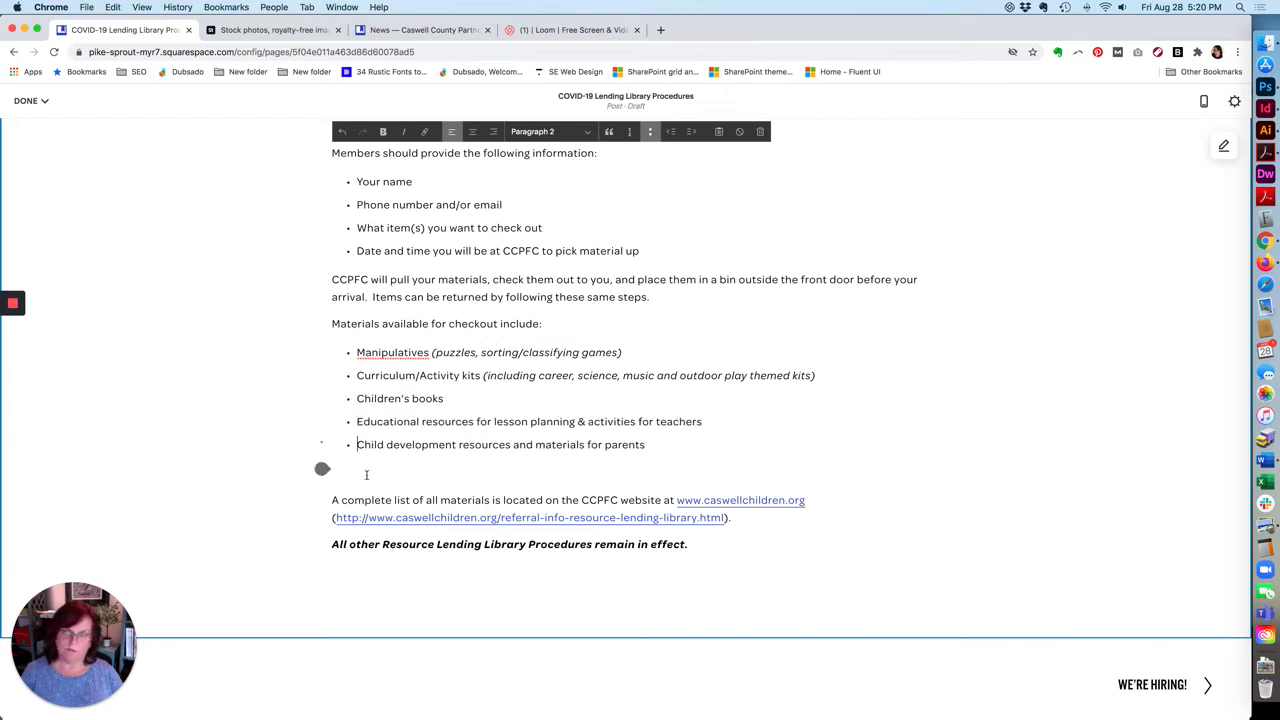
Delete the blank line between the checkout materials list and the paragraph starting "A complete list of all materials".
click(366, 474)
key(BackSpace)
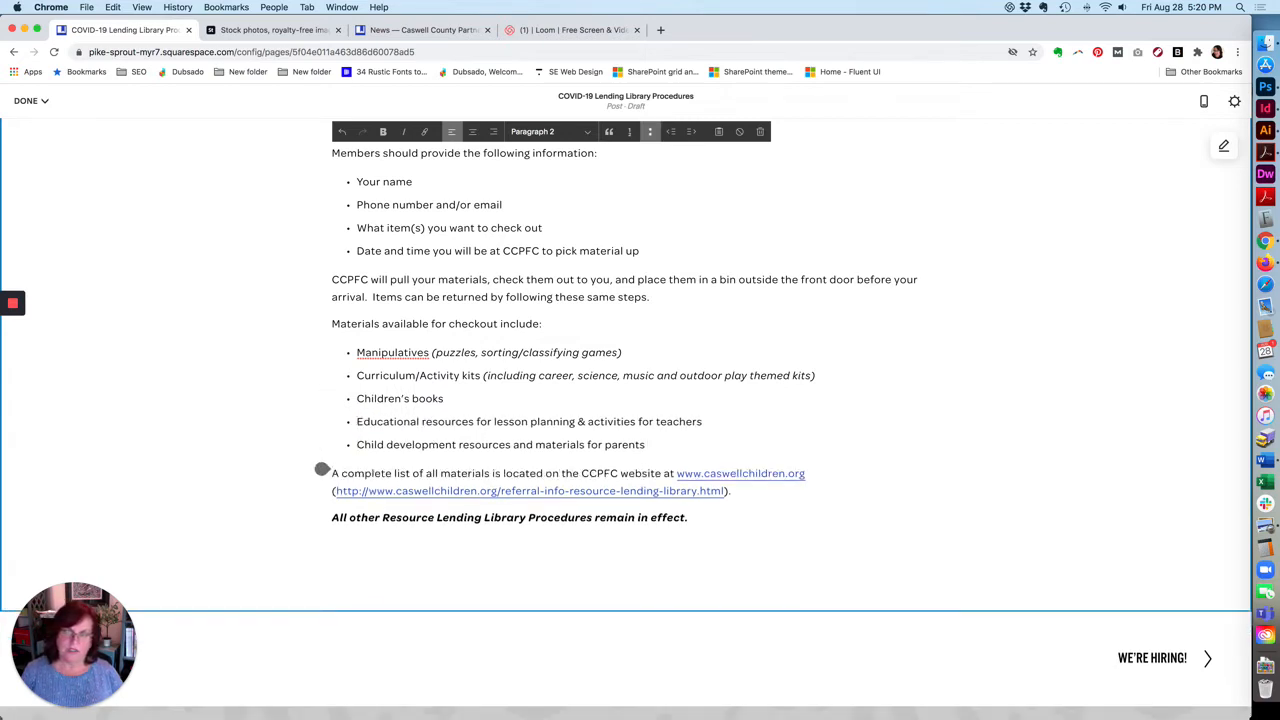
click(643, 473)
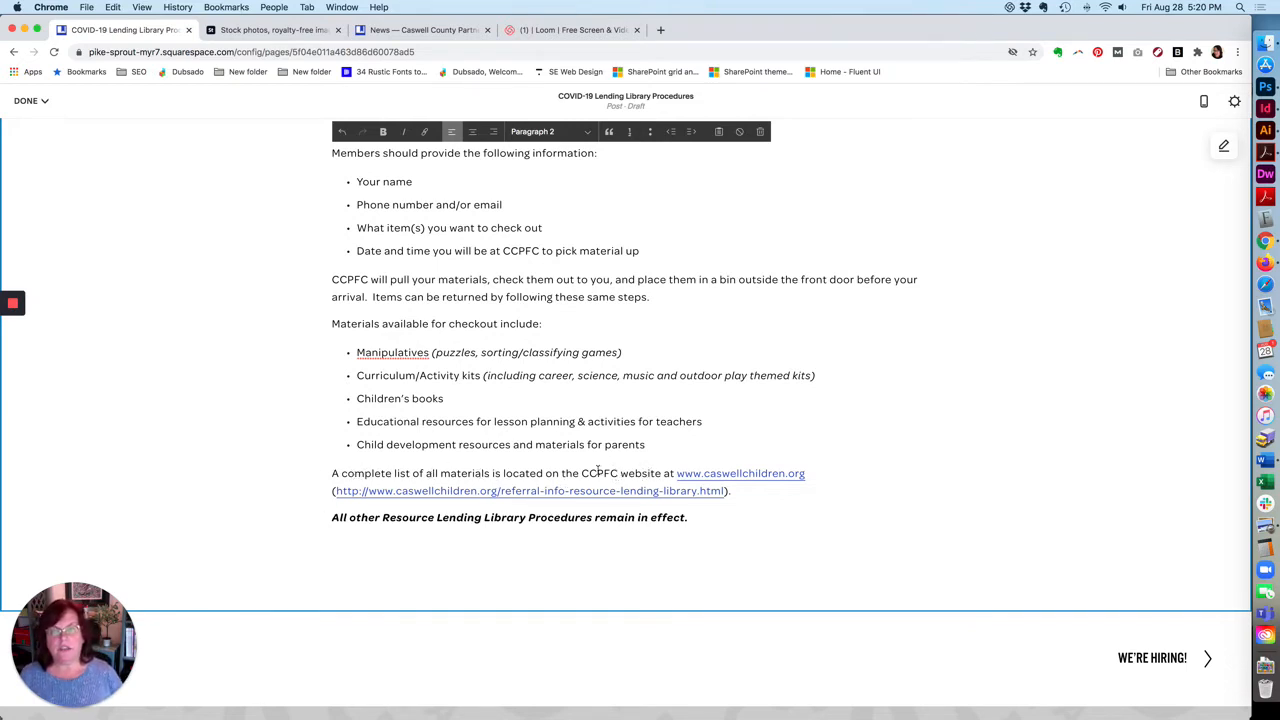
End the "A complete list of all materials" sentence with a period after "website" and delete the trailing "at" and both web addresses.
click(661, 473)
text(.)
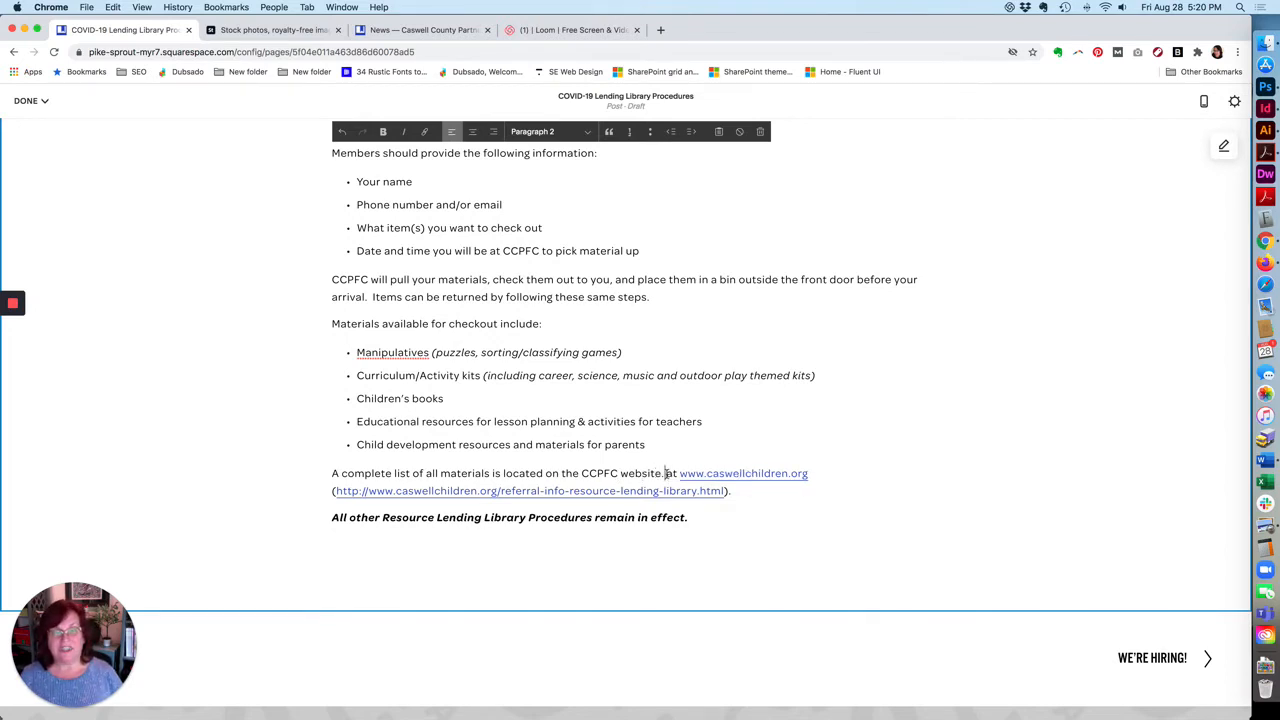
drag(665, 473, 733, 491)
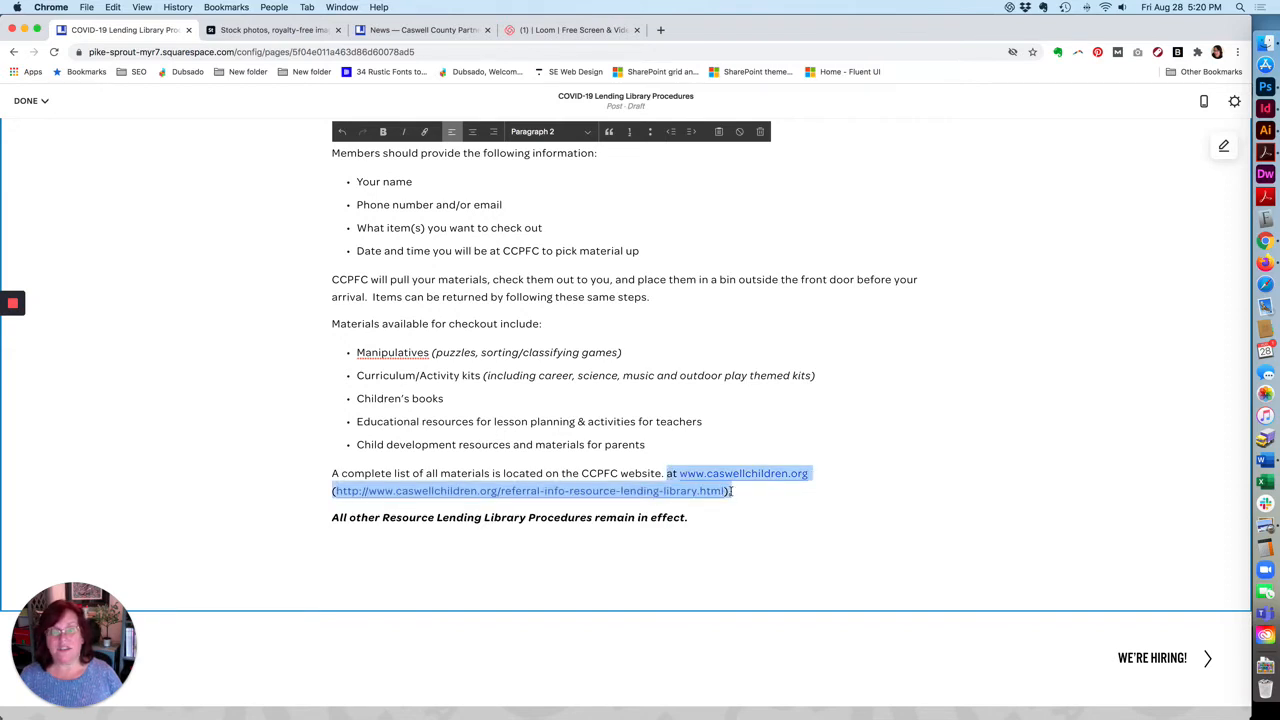
key(BackSpace)
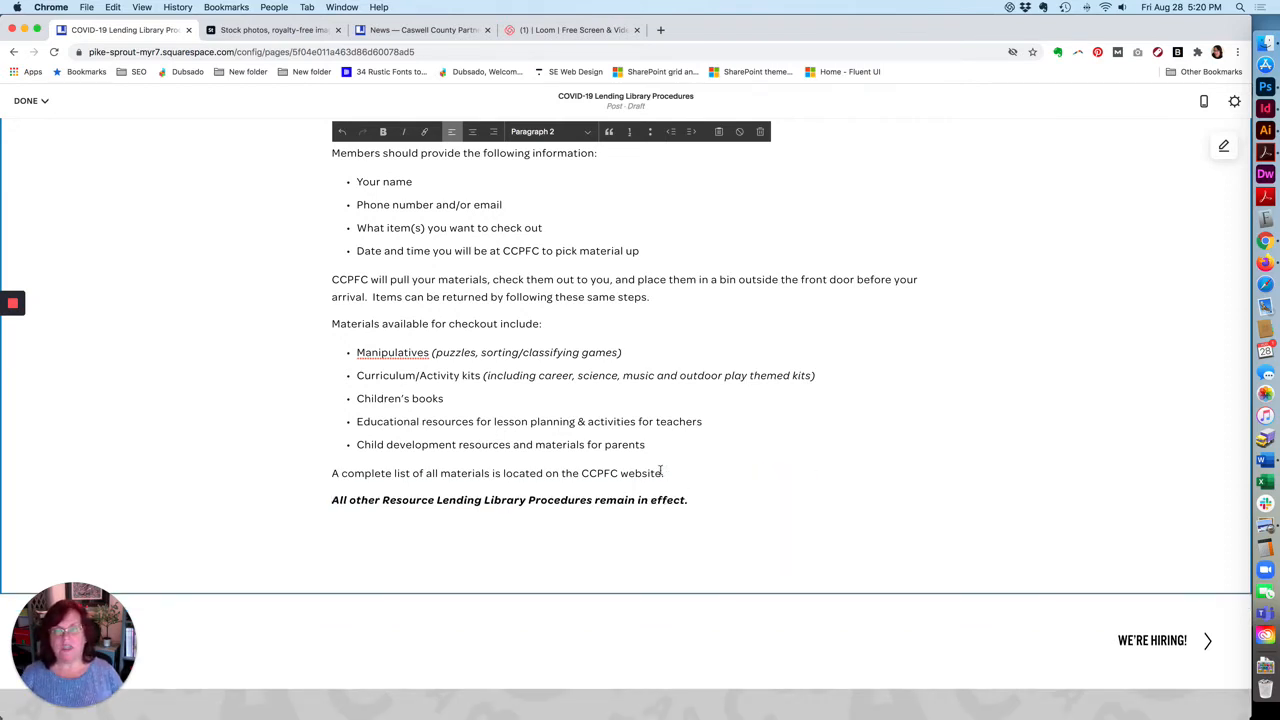
Link the text "complete list of all materials is located on the CCPFC website" to the /resource-lending-library page.
drag(662, 473, 337, 473)
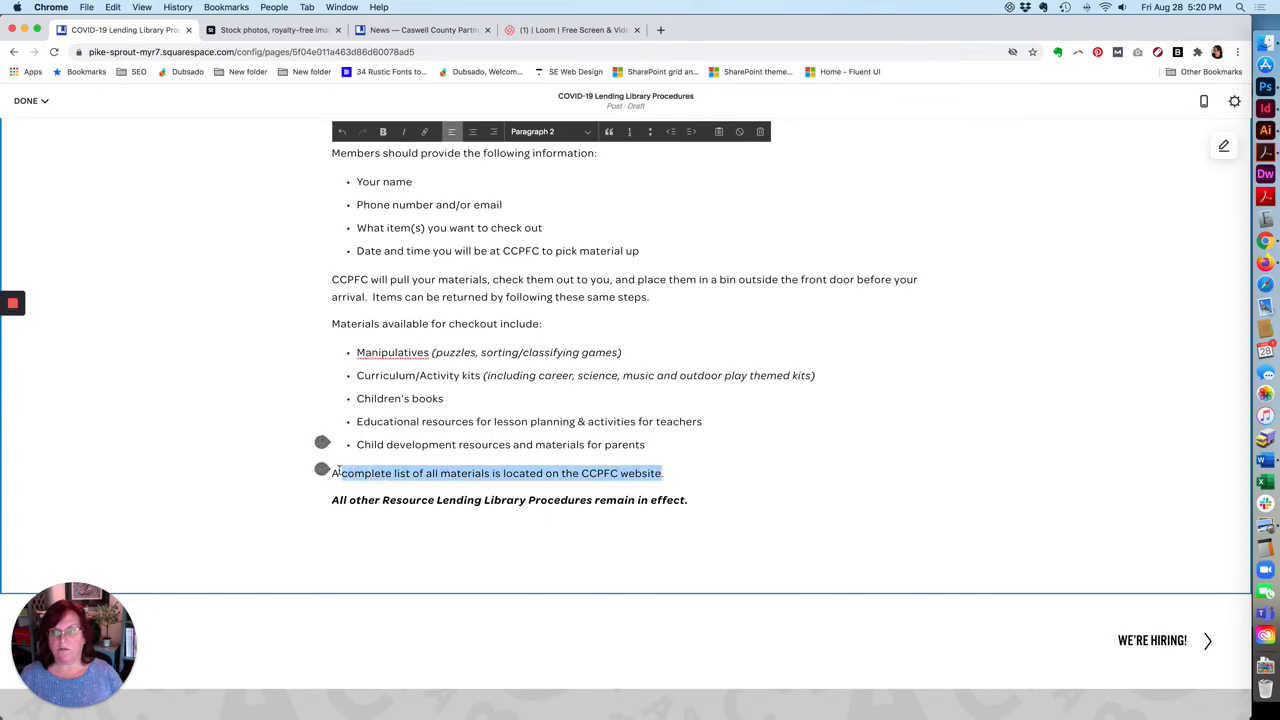
click(425, 133)
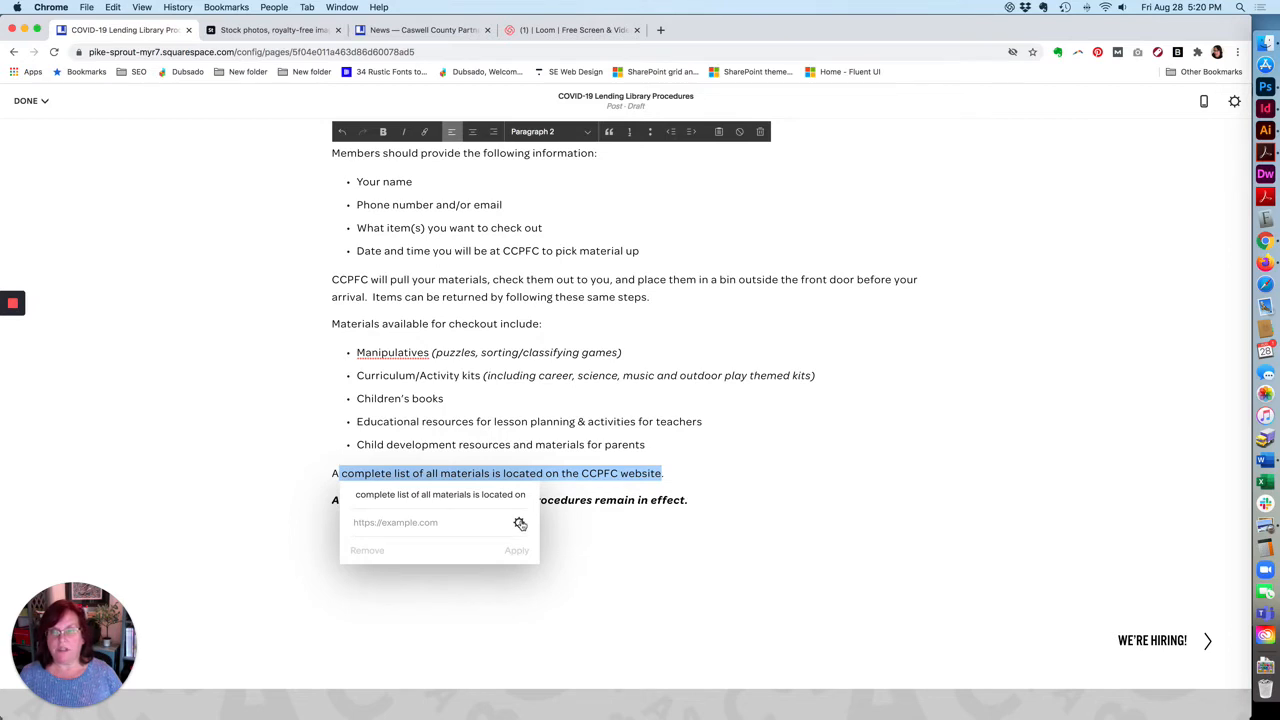
click(520, 523)
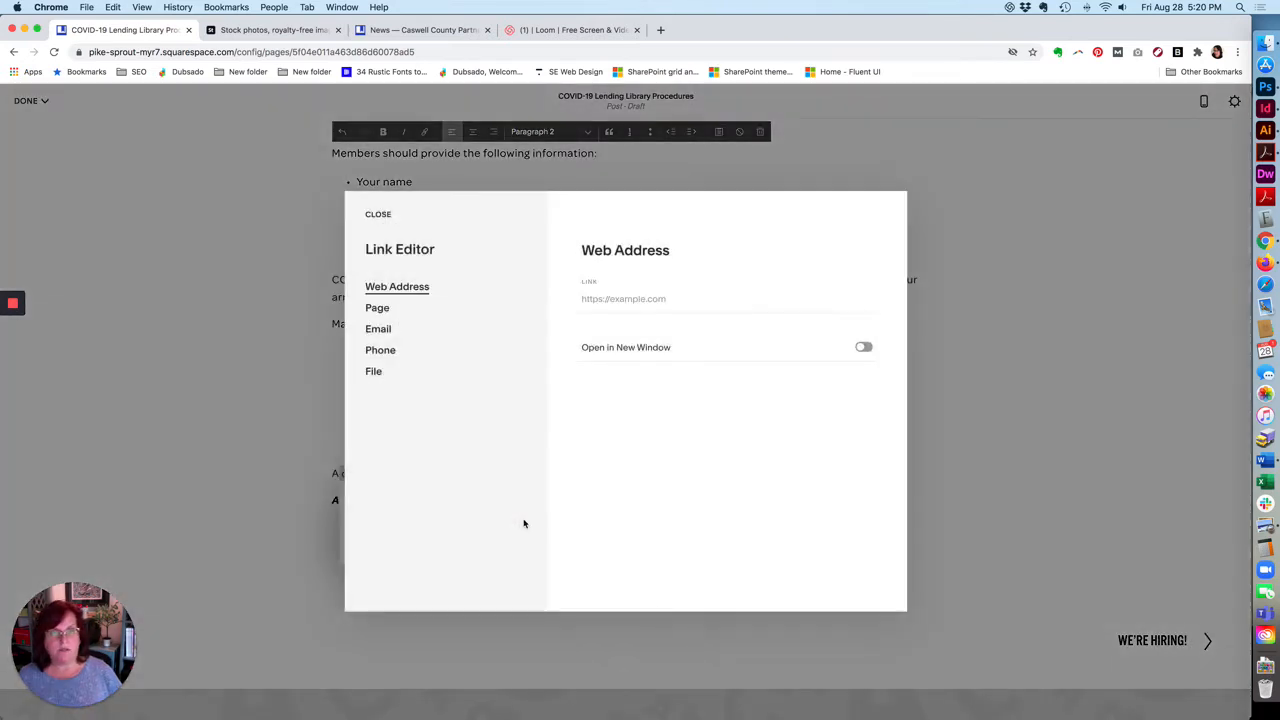
click(377, 308)
click(604, 320)
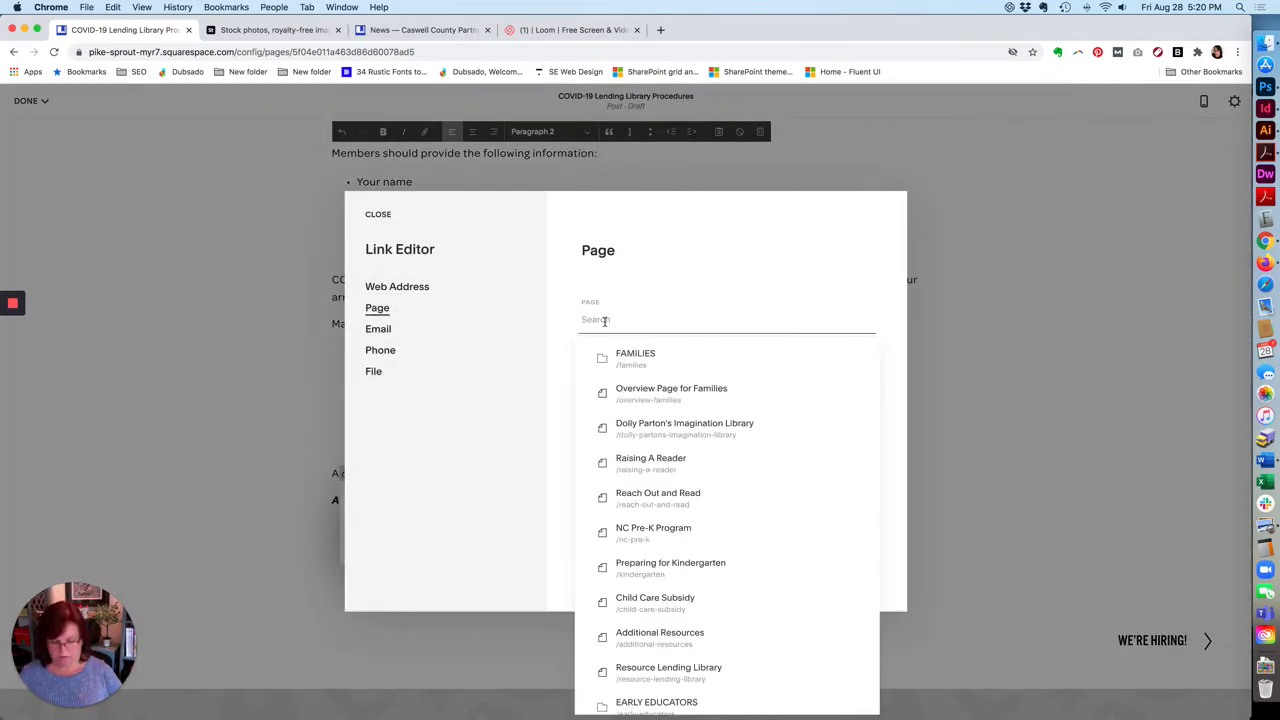
text(/res)
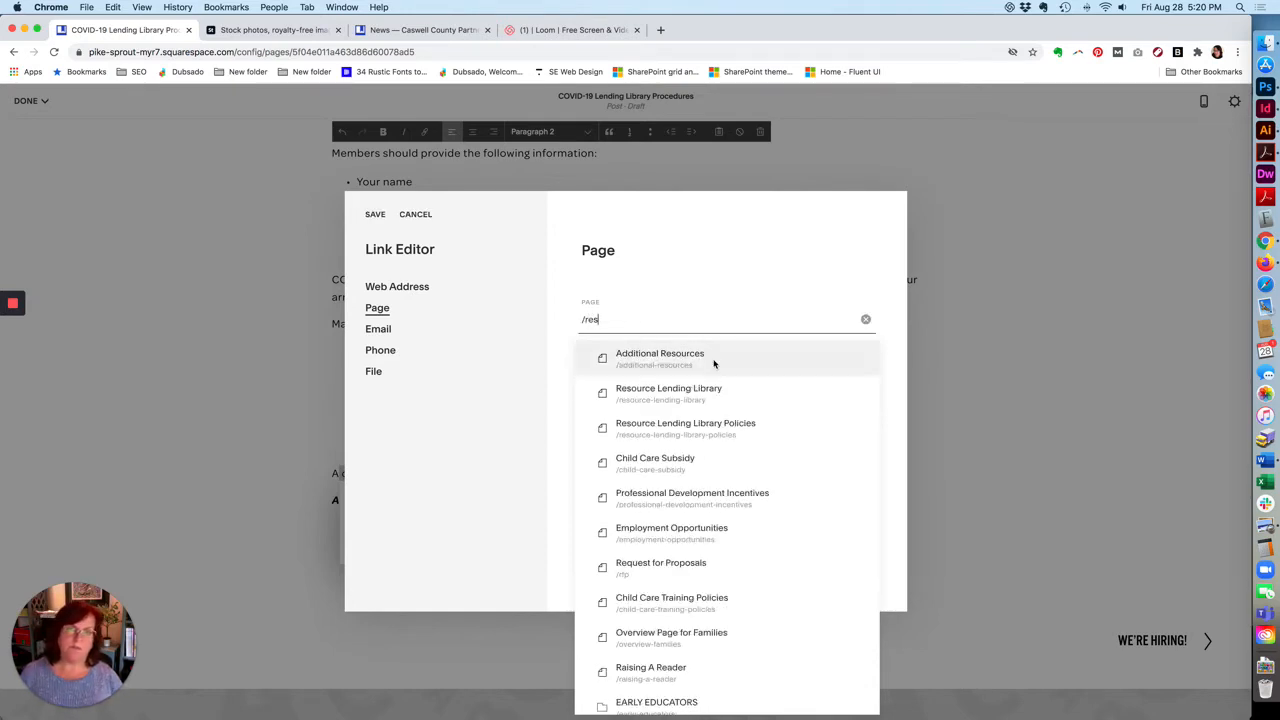
click(746, 397)
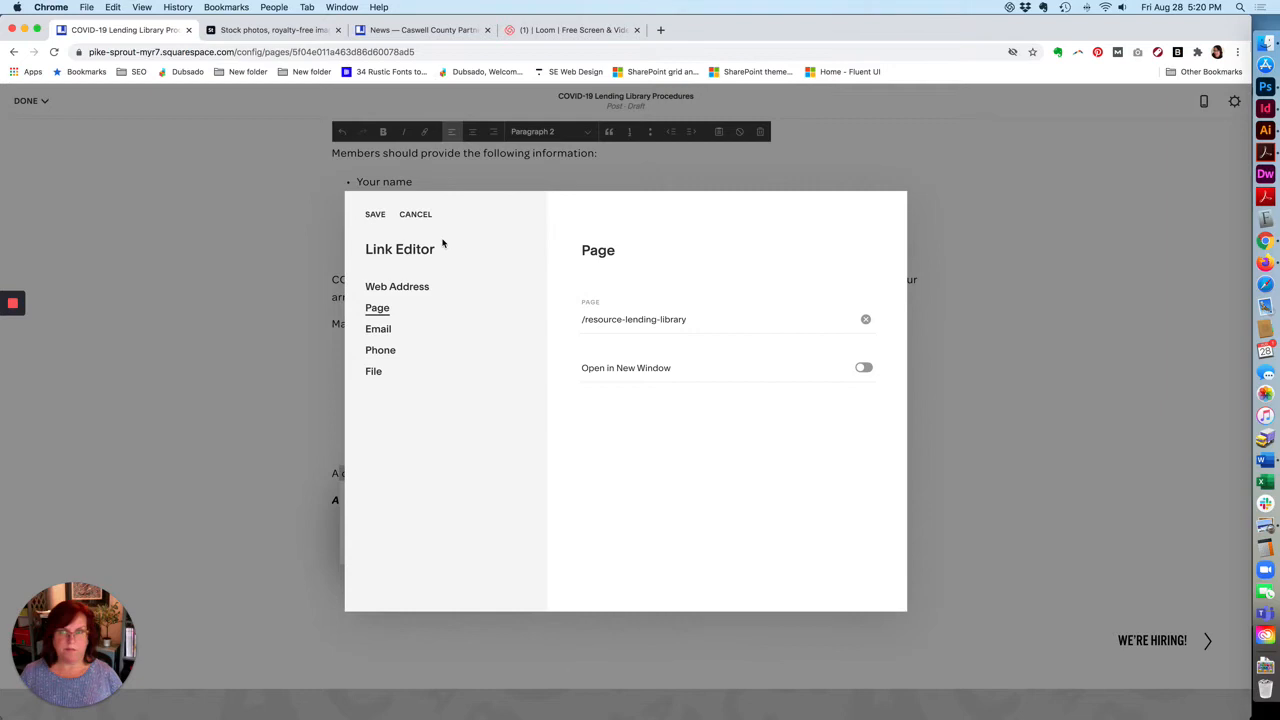
click(375, 214)
click(515, 551)
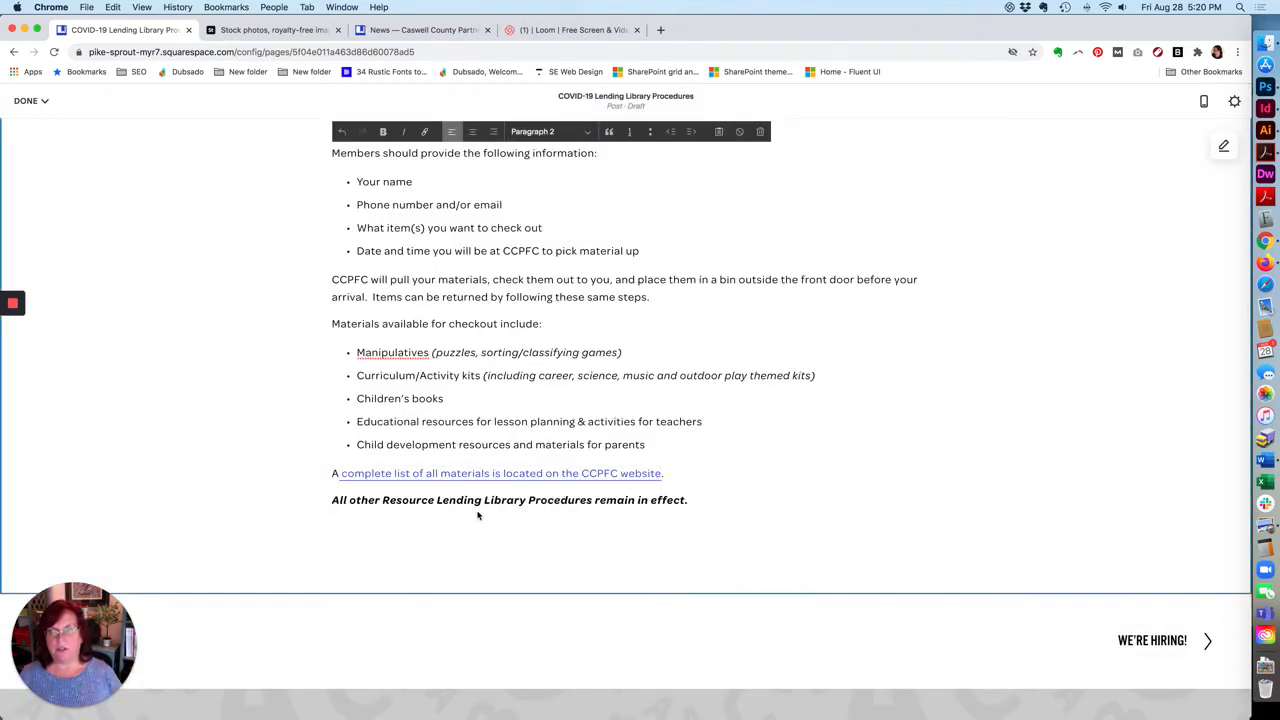
Insert an image block above the "Effective September 14, 2020" heading and upload CPFC-084-600px.jpg into it.
click(683, 401)
scroll(872, 497, up, 10)
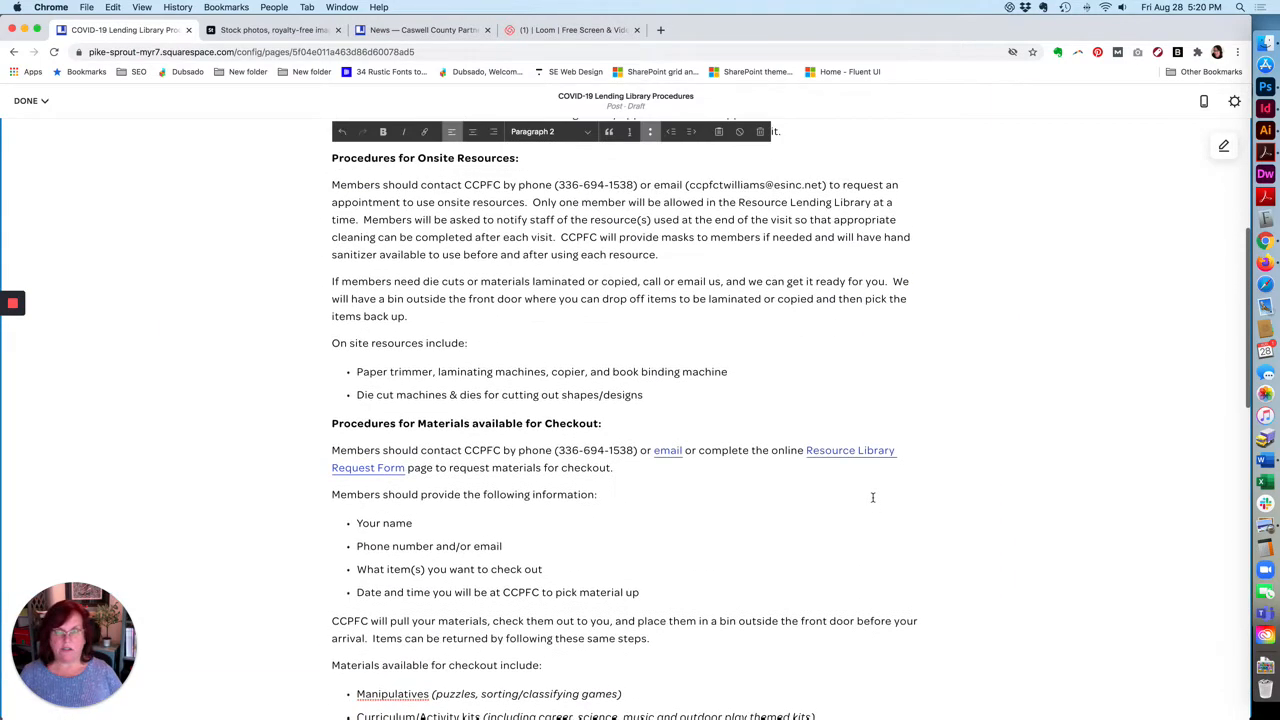
scroll(872, 497, down, 7)
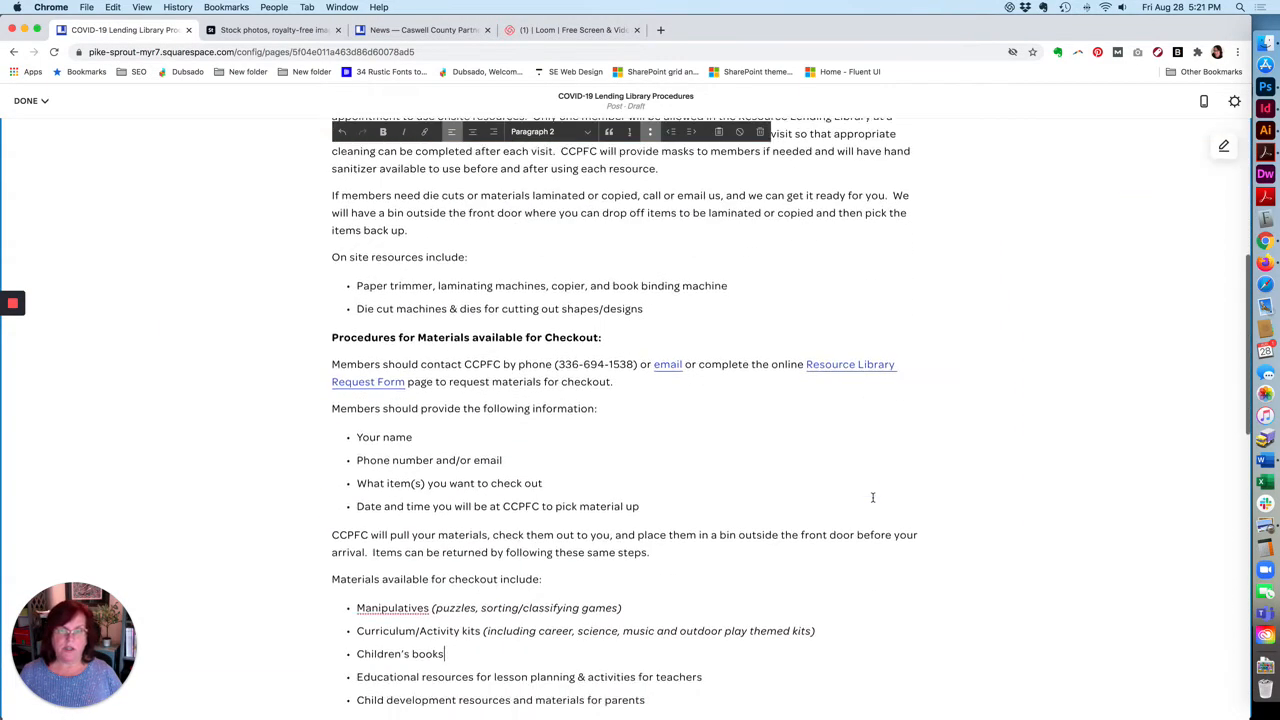
scroll(872, 497, up, 4)
scroll(872, 497, up, 4)
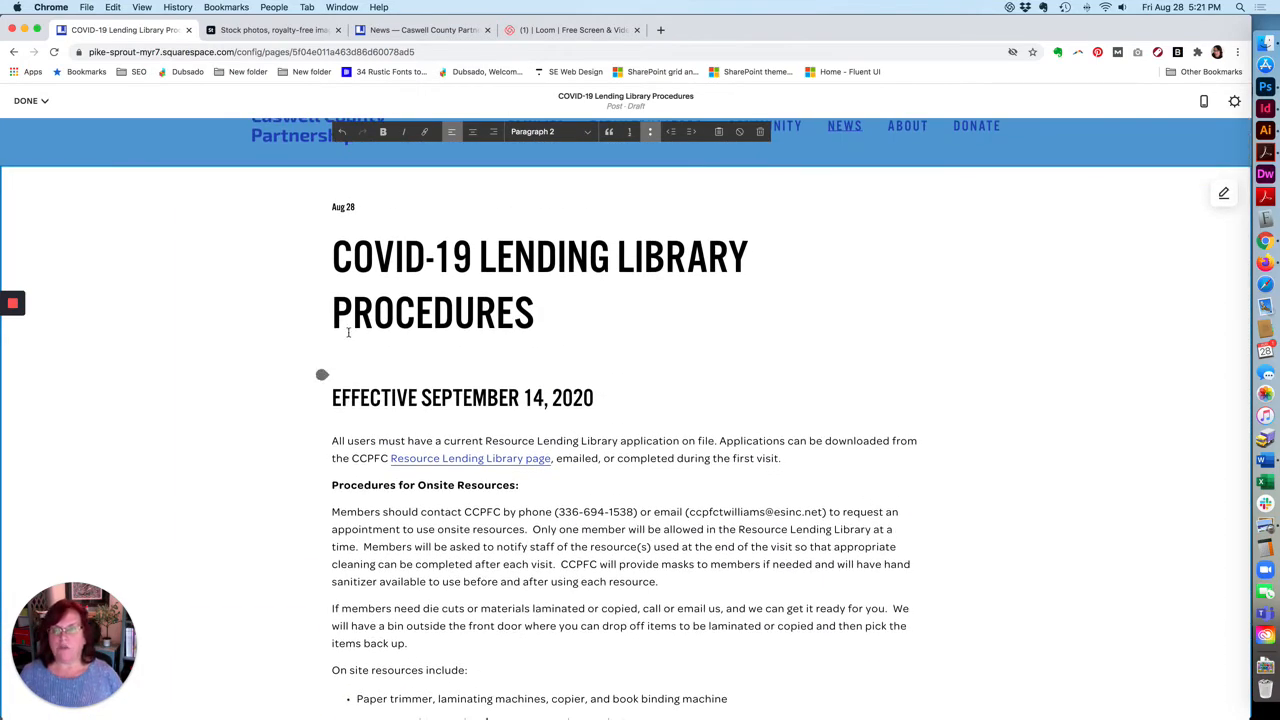
mouse_move(322, 378)
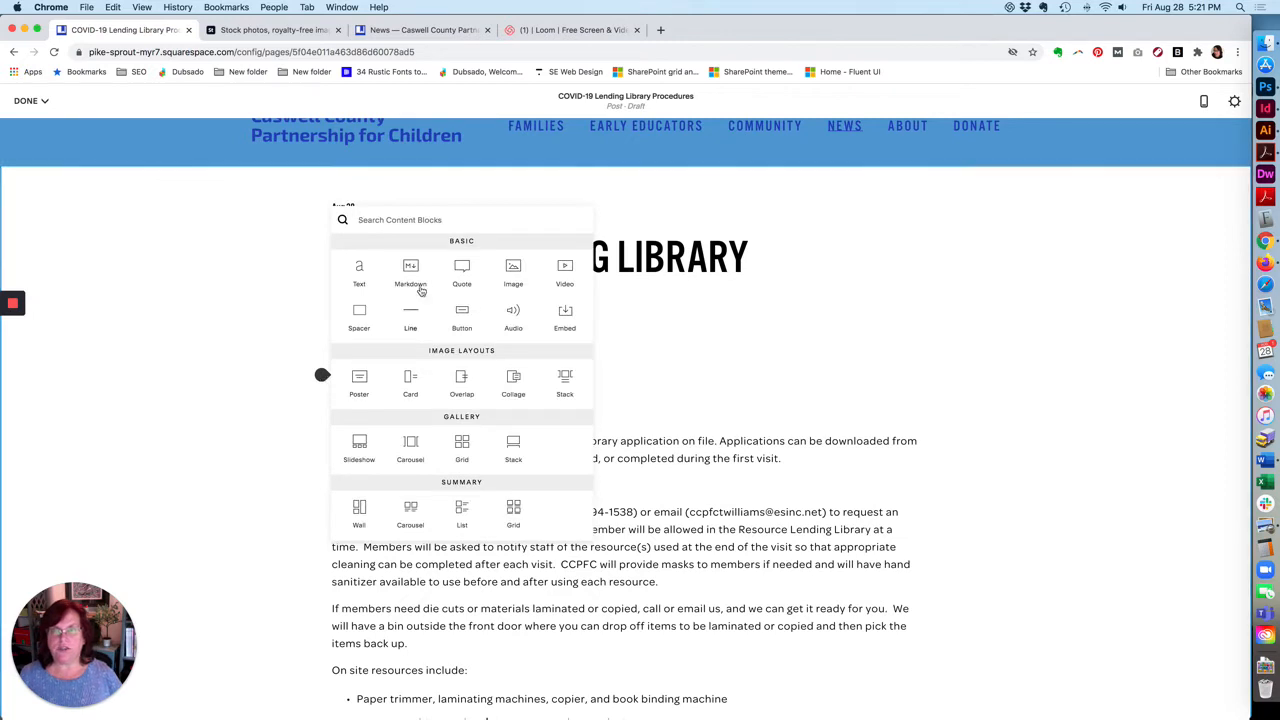
click(513, 272)
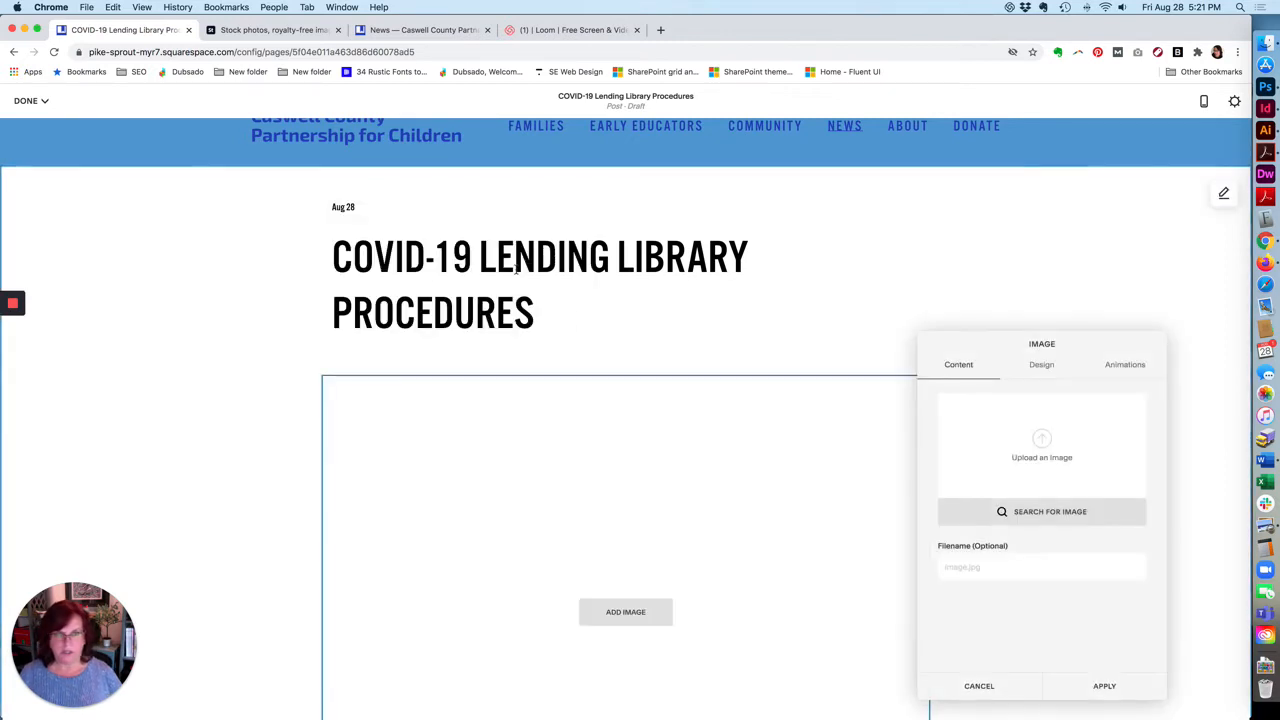
click(1043, 441)
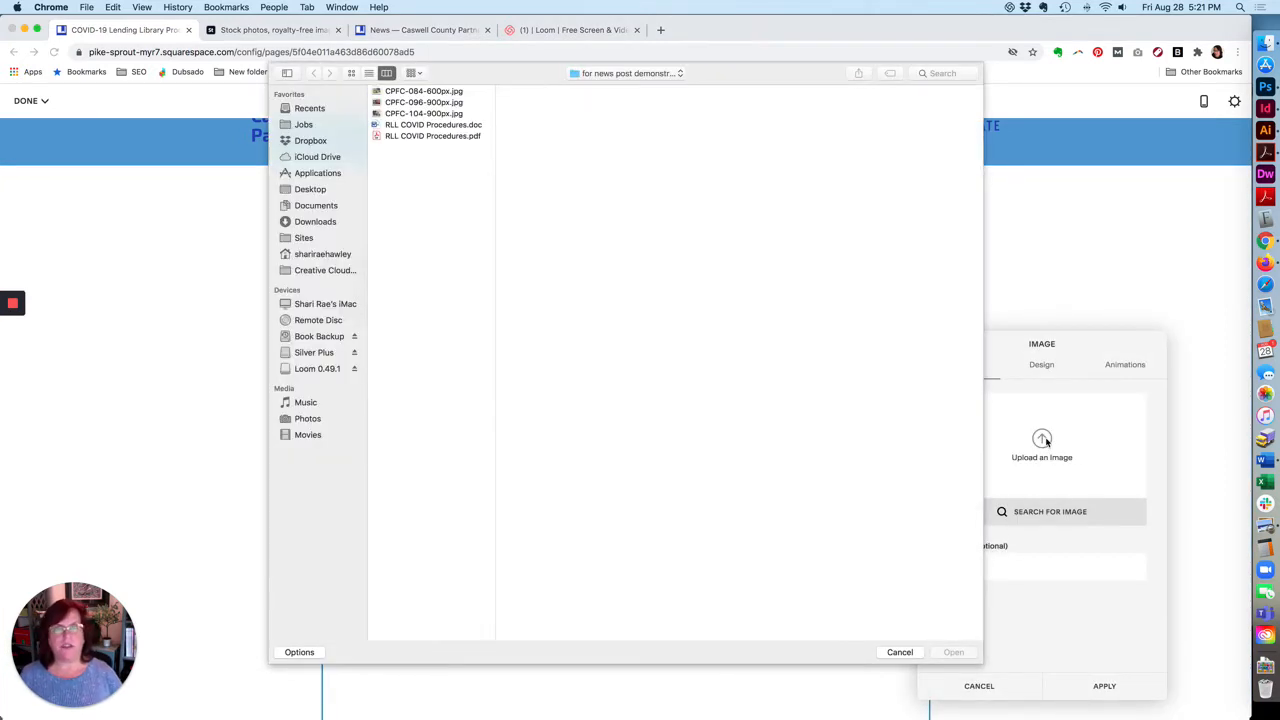
click(440, 102)
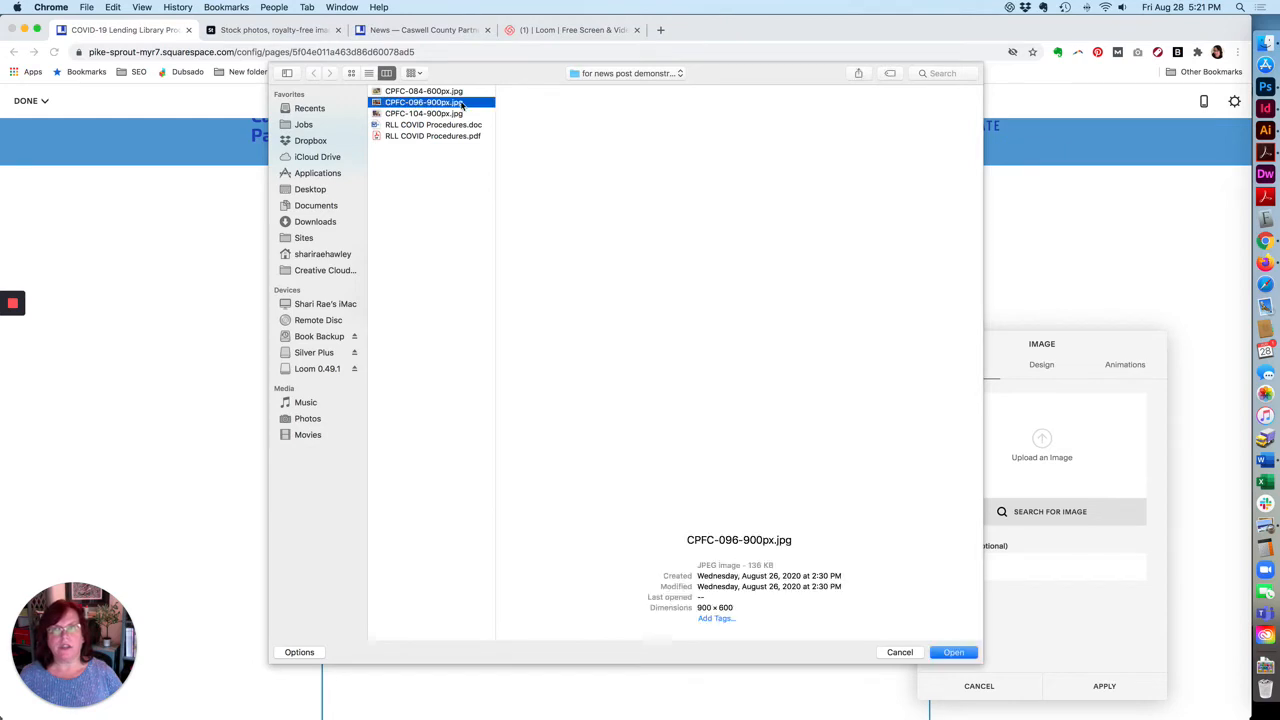
click(462, 91)
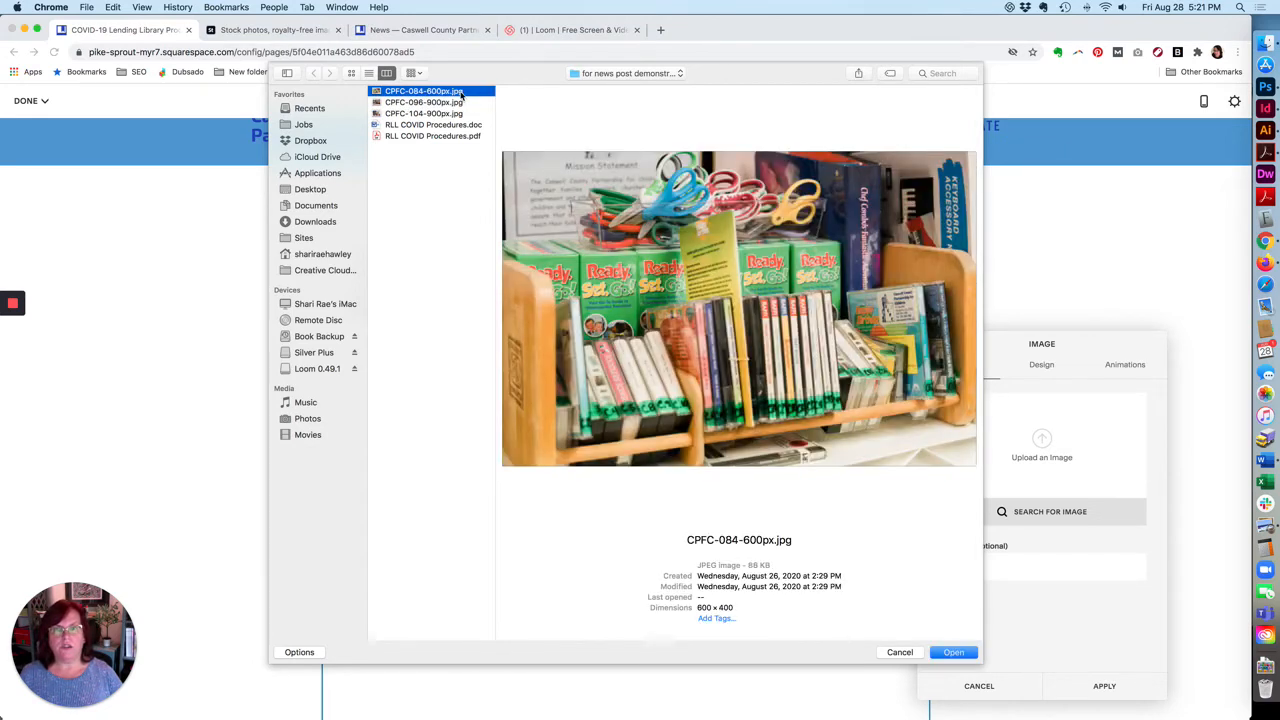
click(950, 653)
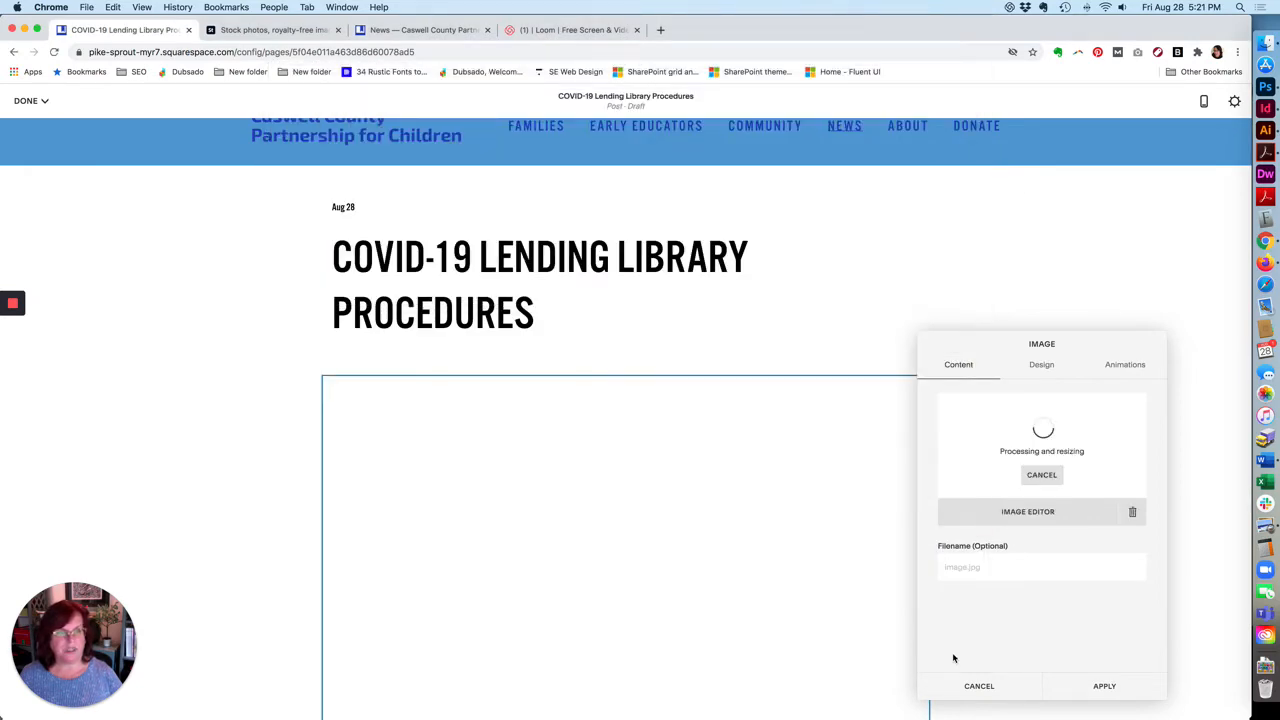
Set the image's filename to "Shelf of resources at the lending library." and apply the image settings.
triple_click(1085, 567)
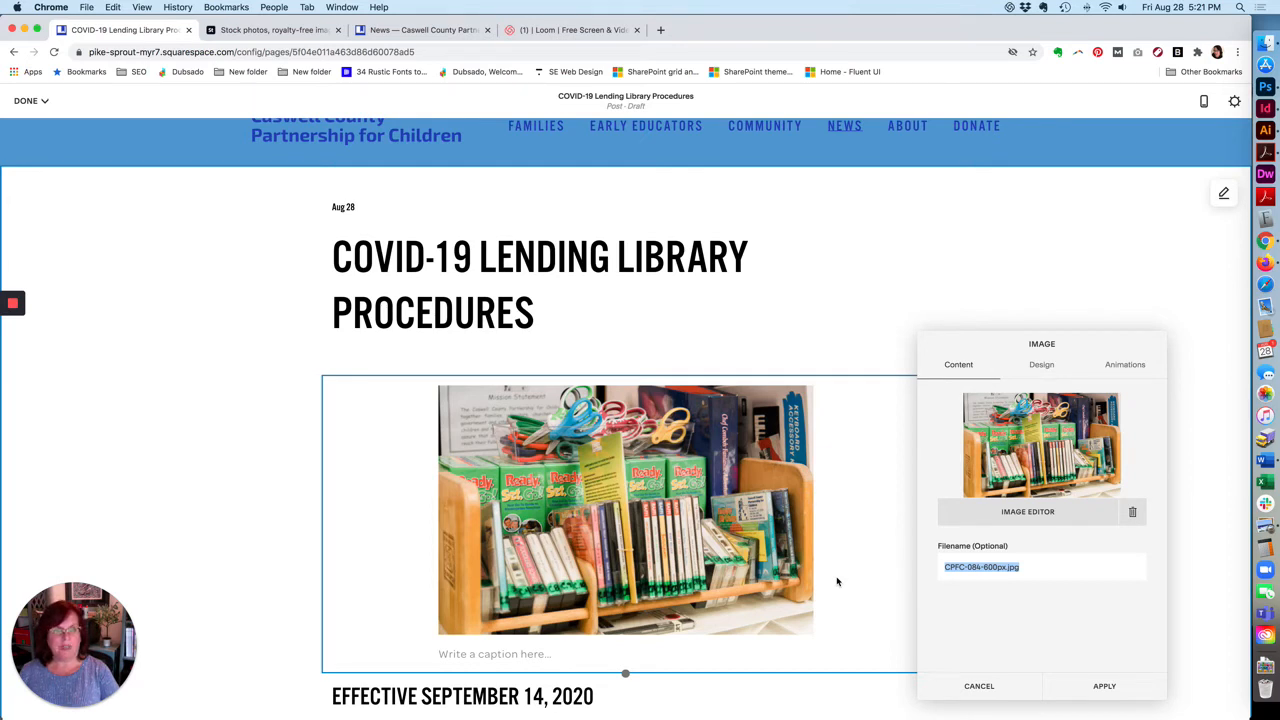
text(Shelf of resources at the lending library.)
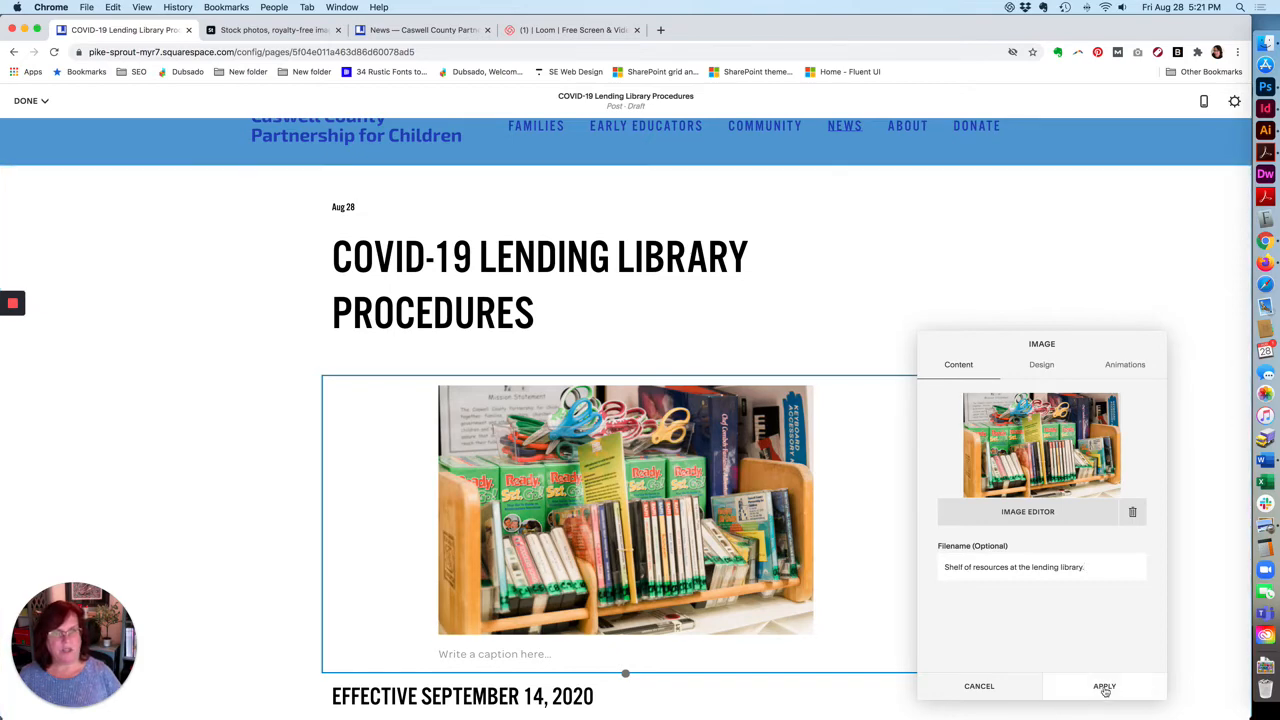
click(1104, 686)
Move the image below the "Procedures for Onsite Resources" heading and try to reposition it within the paragraphs that follow.
scroll(1054, 510, down, 5)
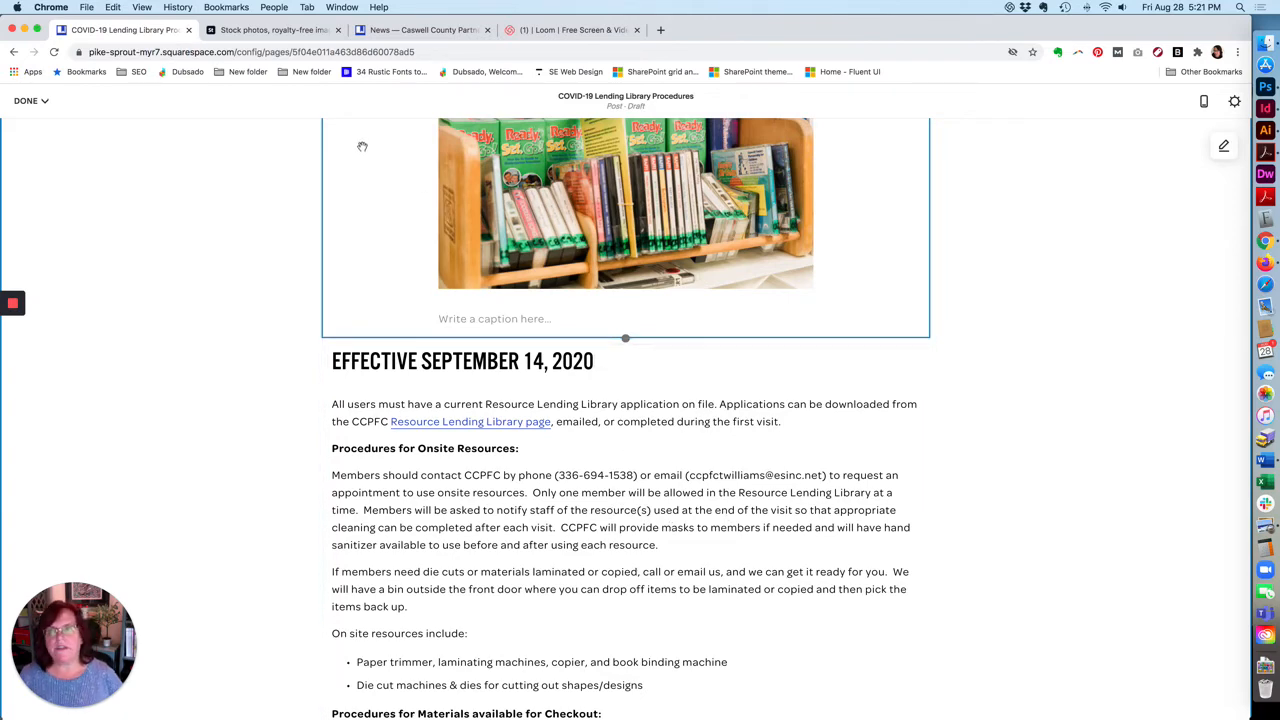
drag(350, 154, 698, 512)
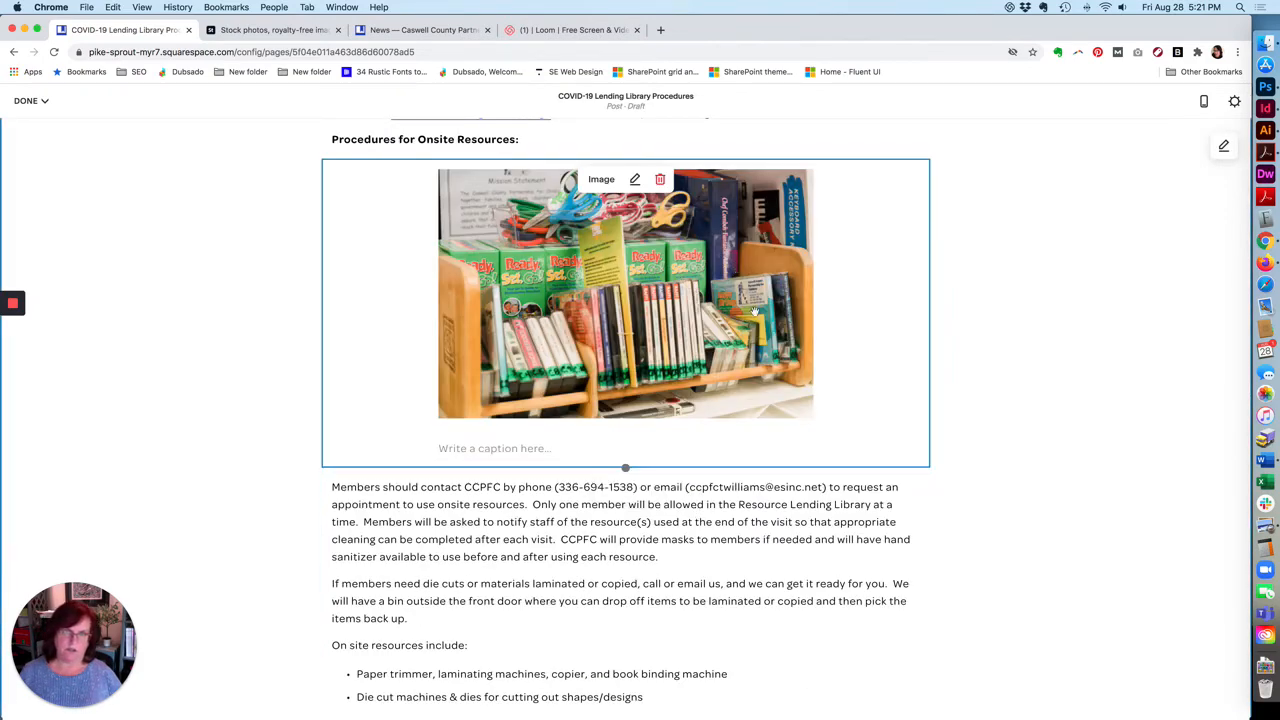
drag(737, 272, 903, 507)
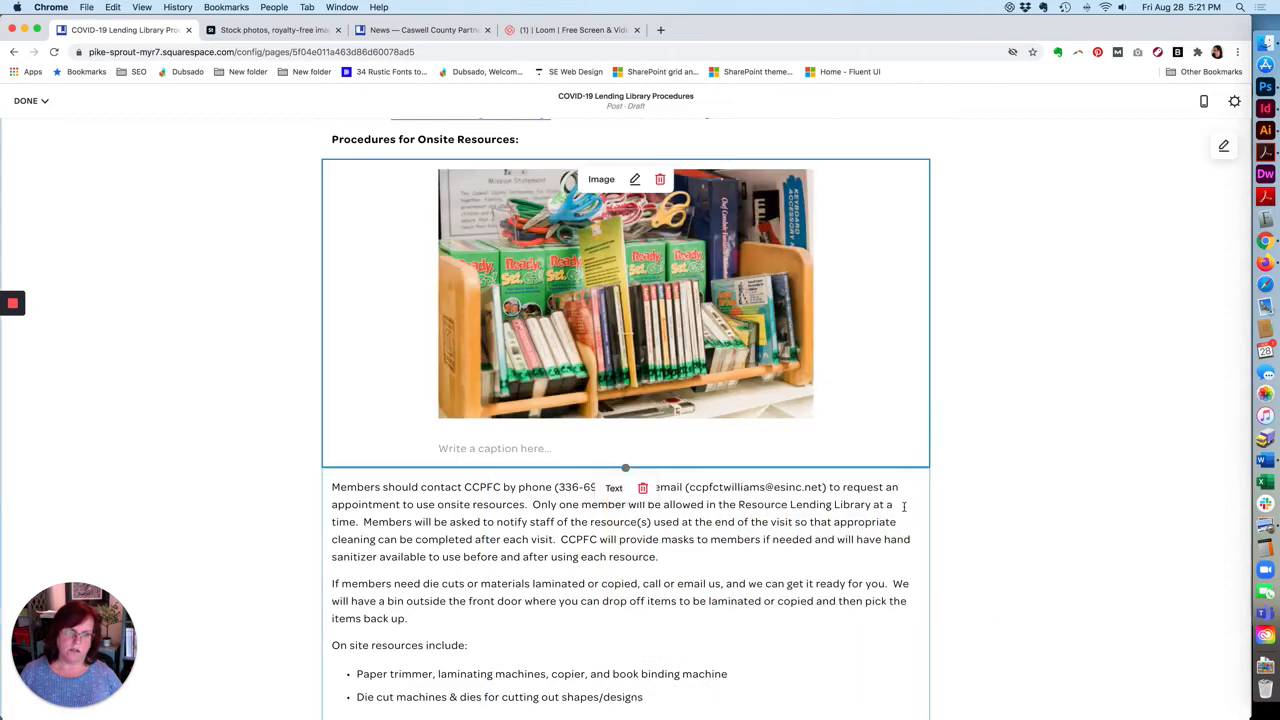
drag(878, 420, 908, 562)
drag(892, 283, 615, 180)
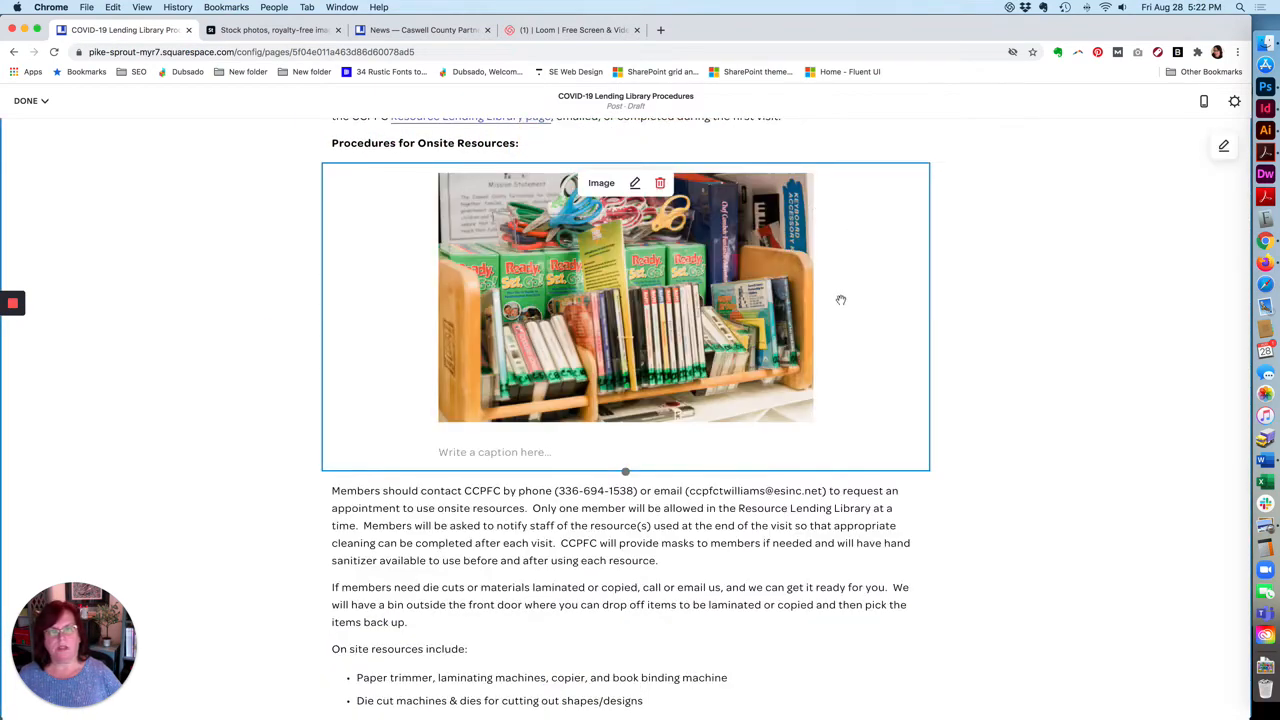
drag(841, 300, 888, 510)
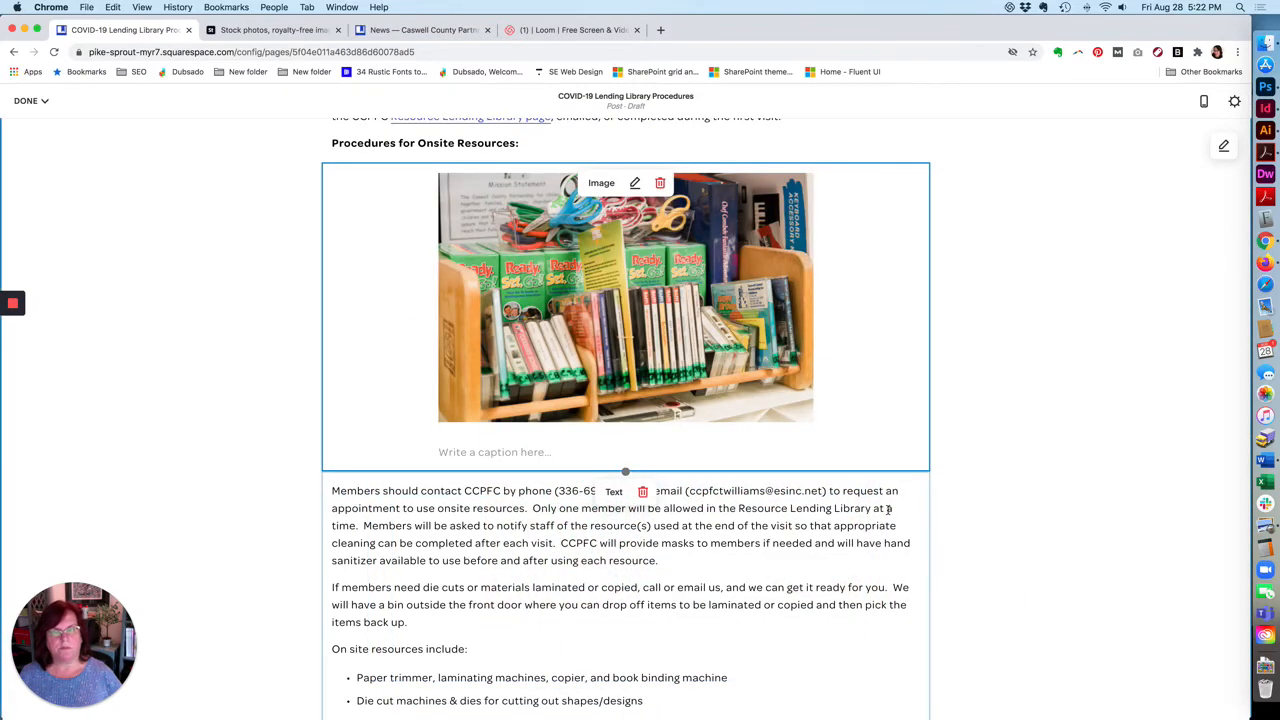
drag(889, 457, 897, 550)
scroll(897, 552, down, 2)
scroll(897, 552, up, 4)
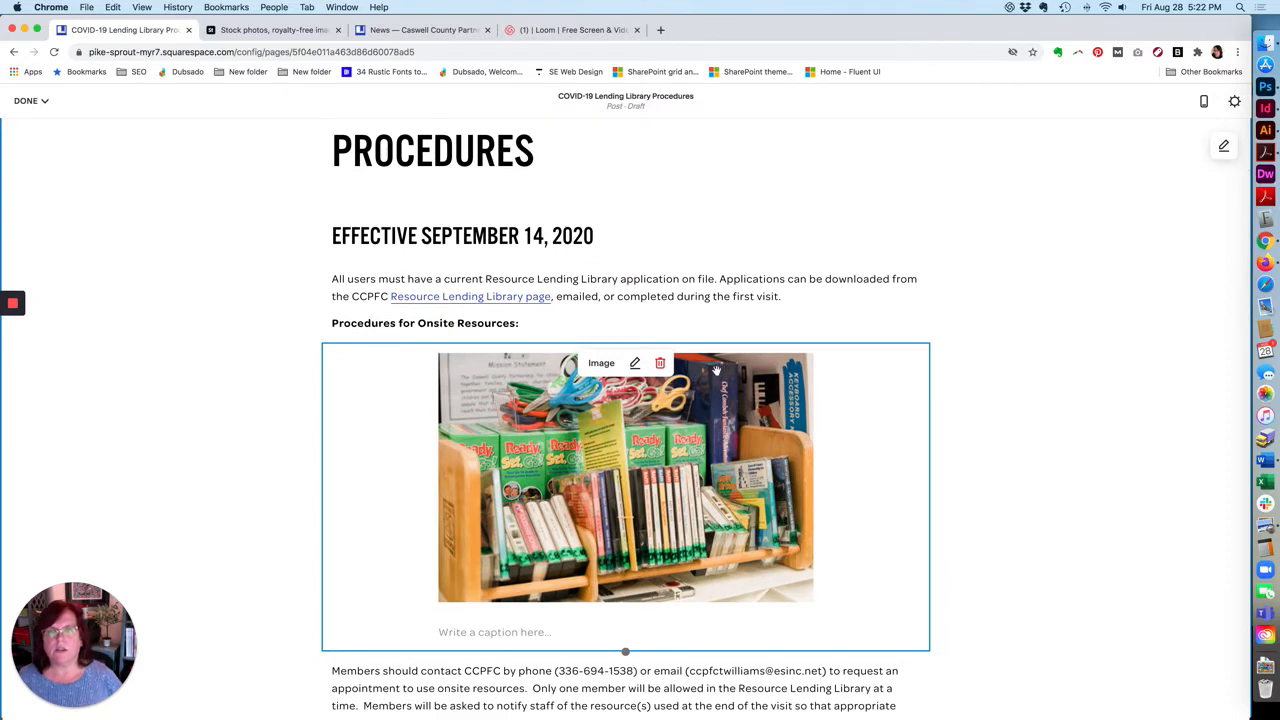
Move the image between the "All users must have" paragraph and the "Procedures for Onsite Resources" heading.
drag(788, 395, 731, 363)
drag(472, 365, 472, 321)
scroll(472, 321, down, 3)
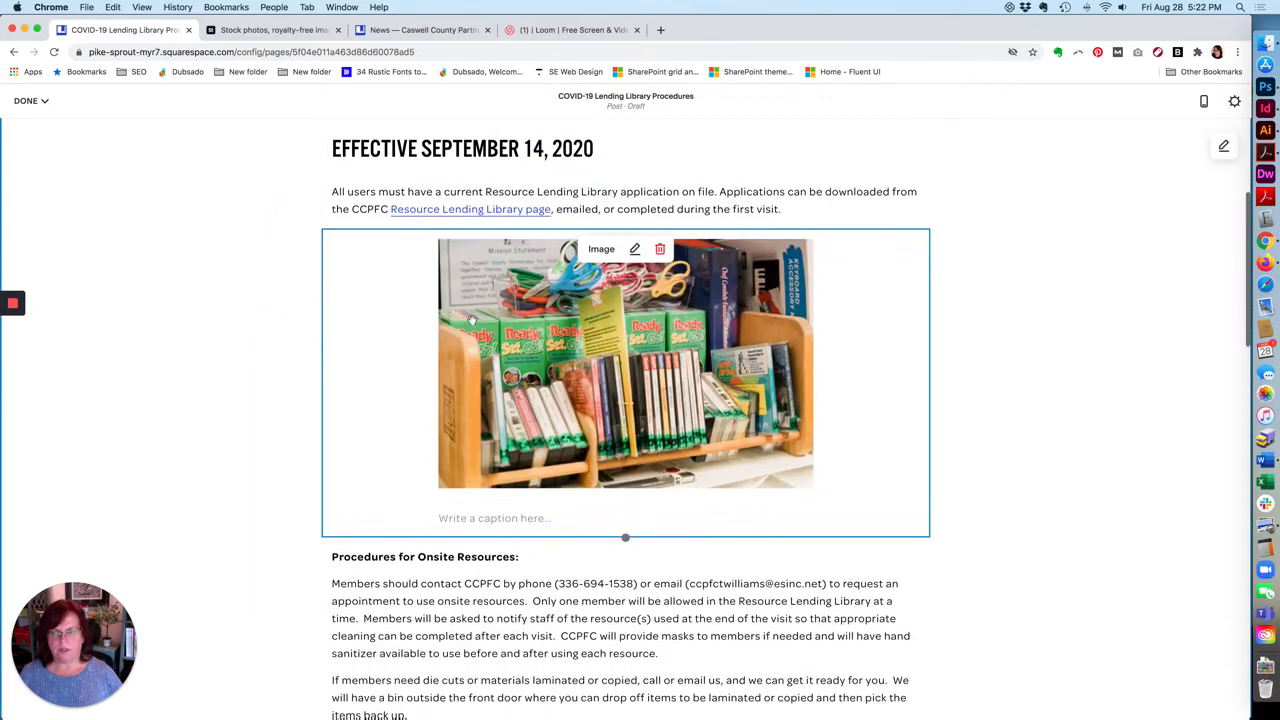
Turn the contact e-mail address in the "Procedures for Onsite Resources" paragraph into an email link to that same address.
scroll(472, 321, down, 3)
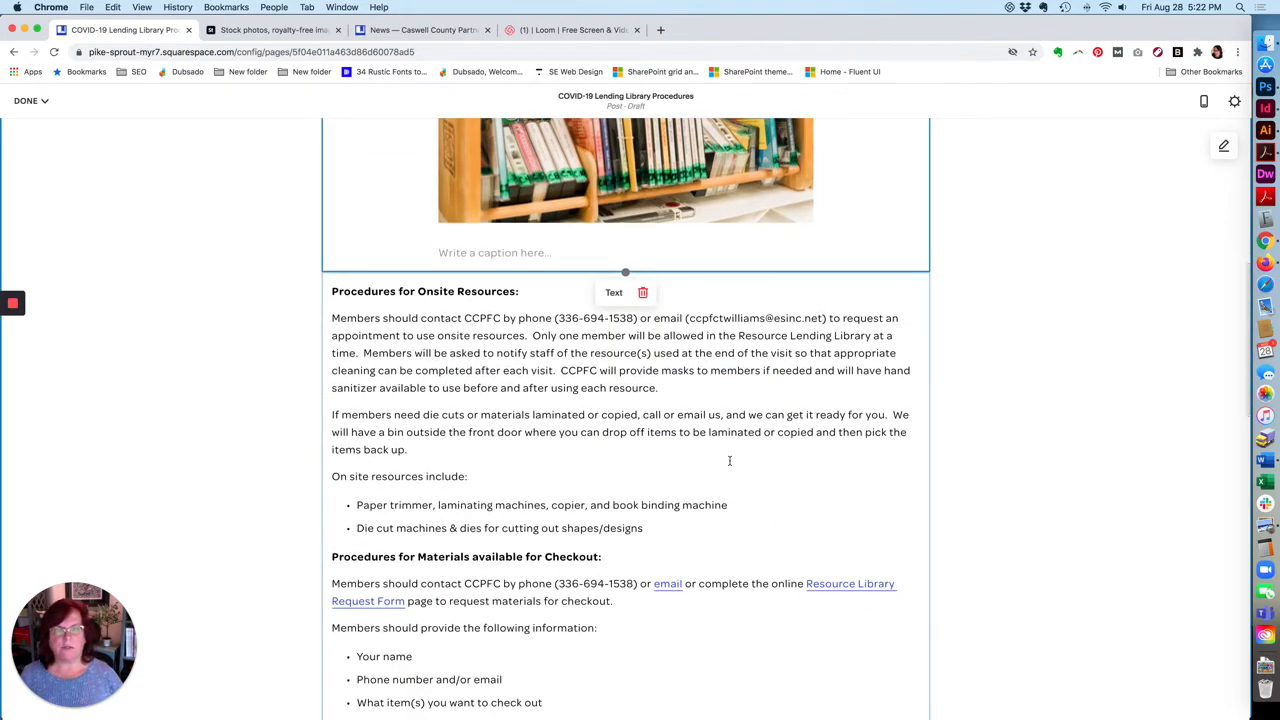
click(706, 430)
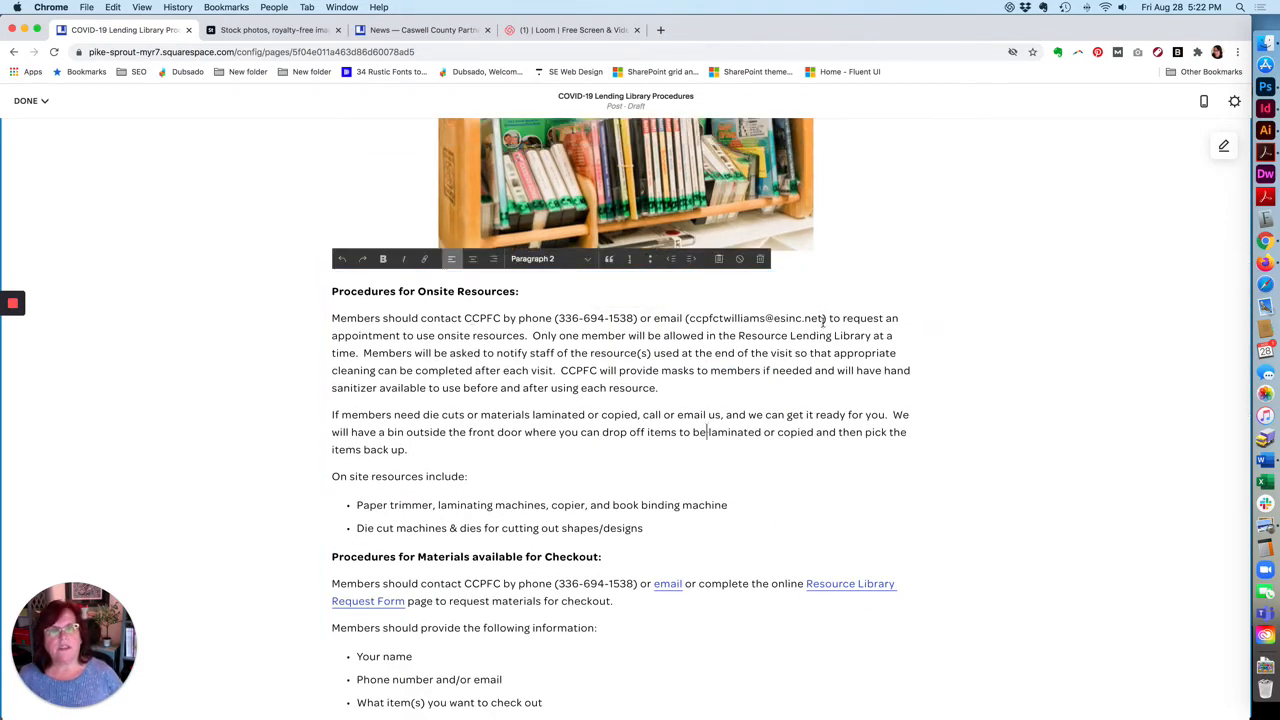
drag(822, 318, 683, 320)
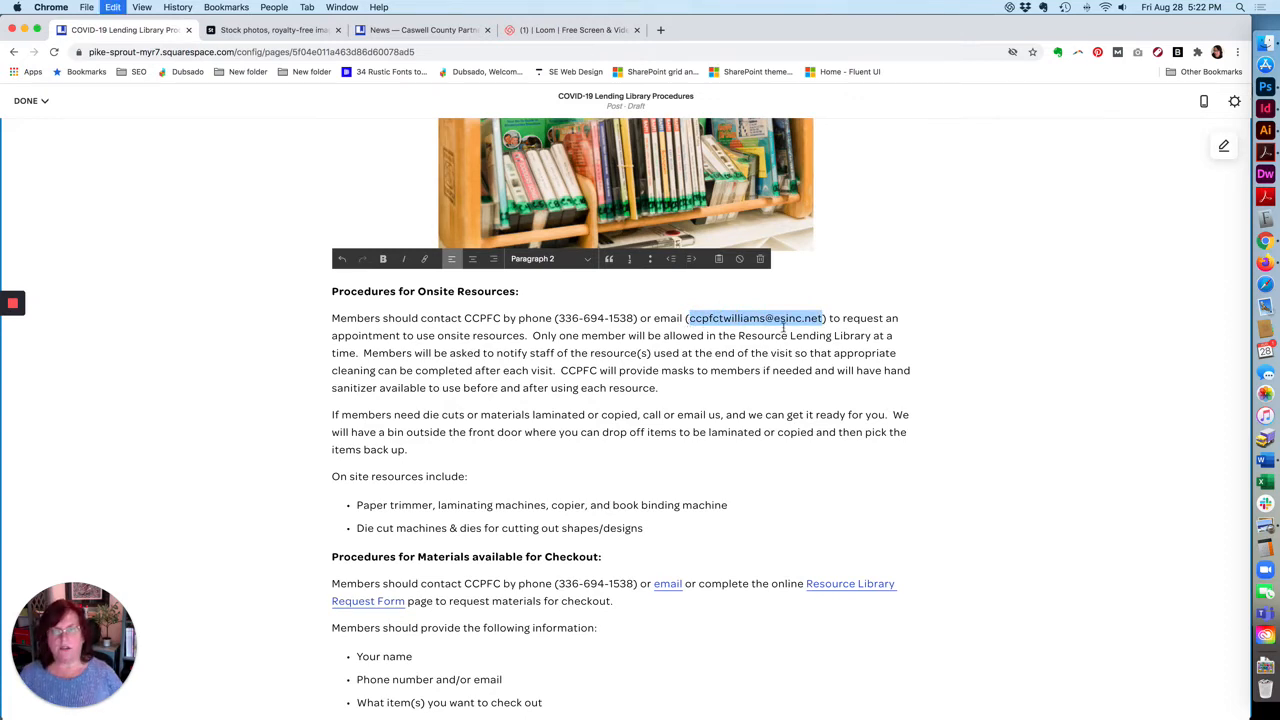
click(425, 259)
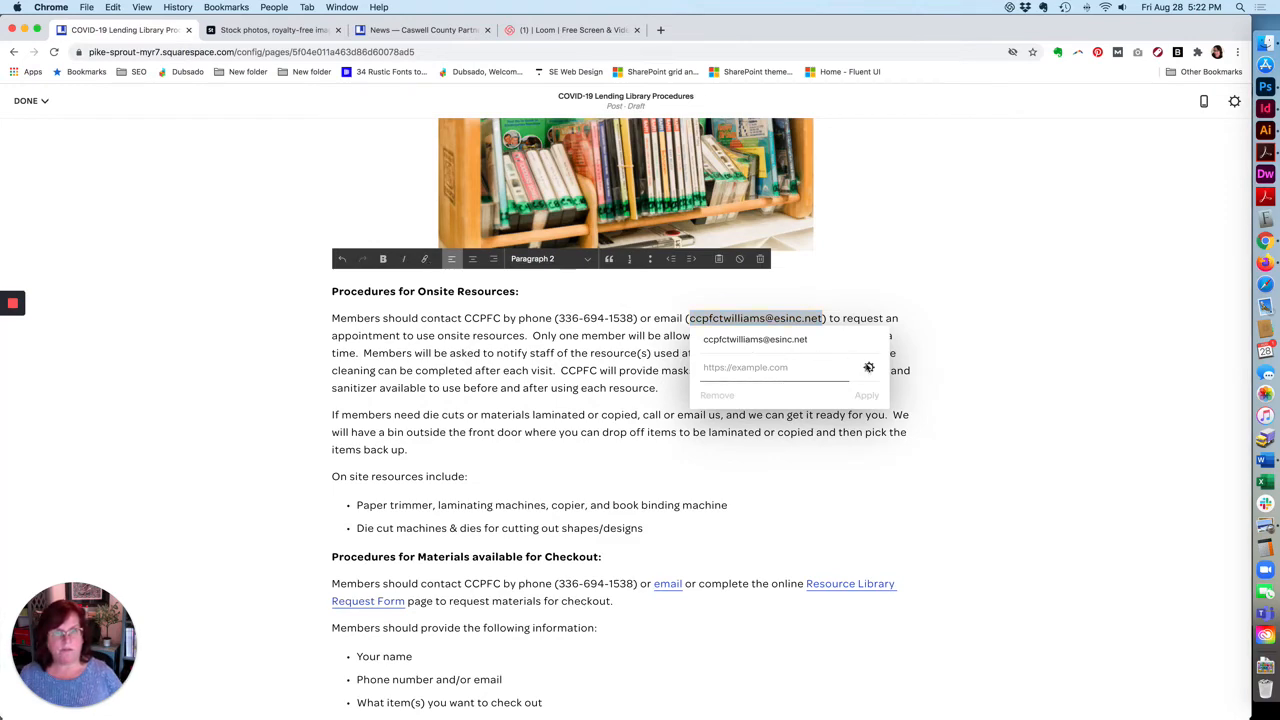
click(868, 368)
click(592, 297)
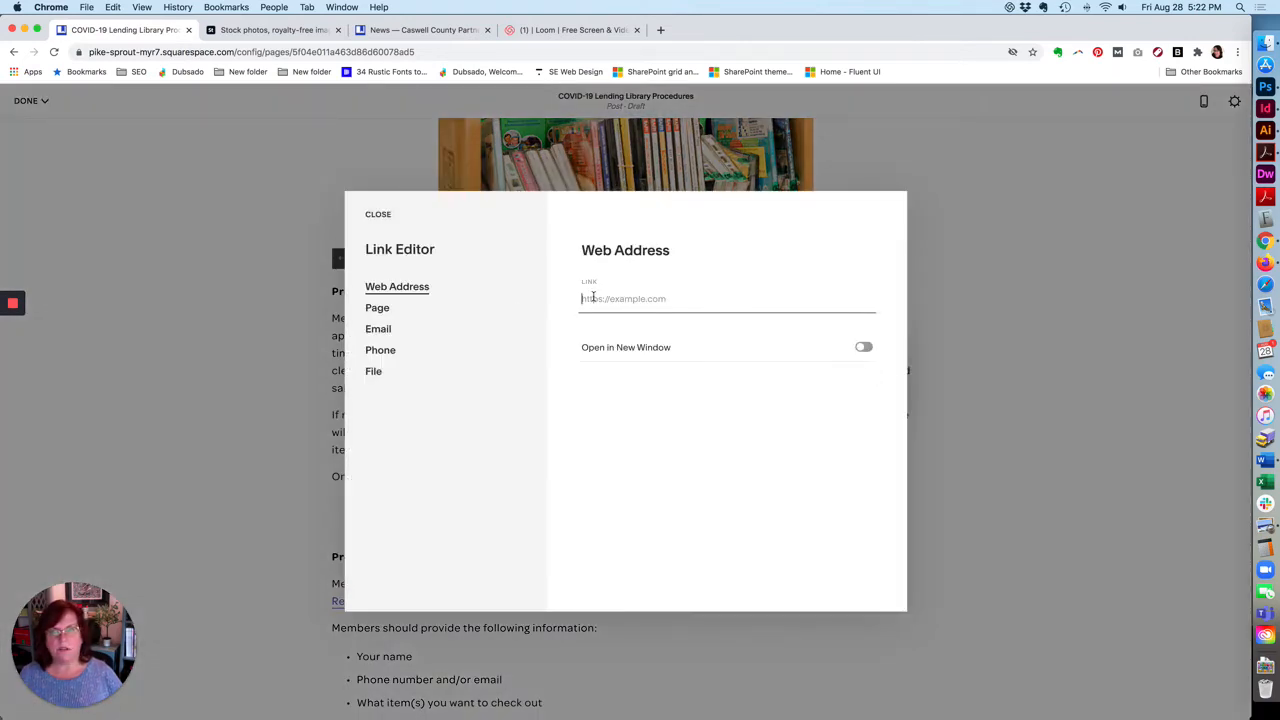
click(378, 329)
click(606, 293)
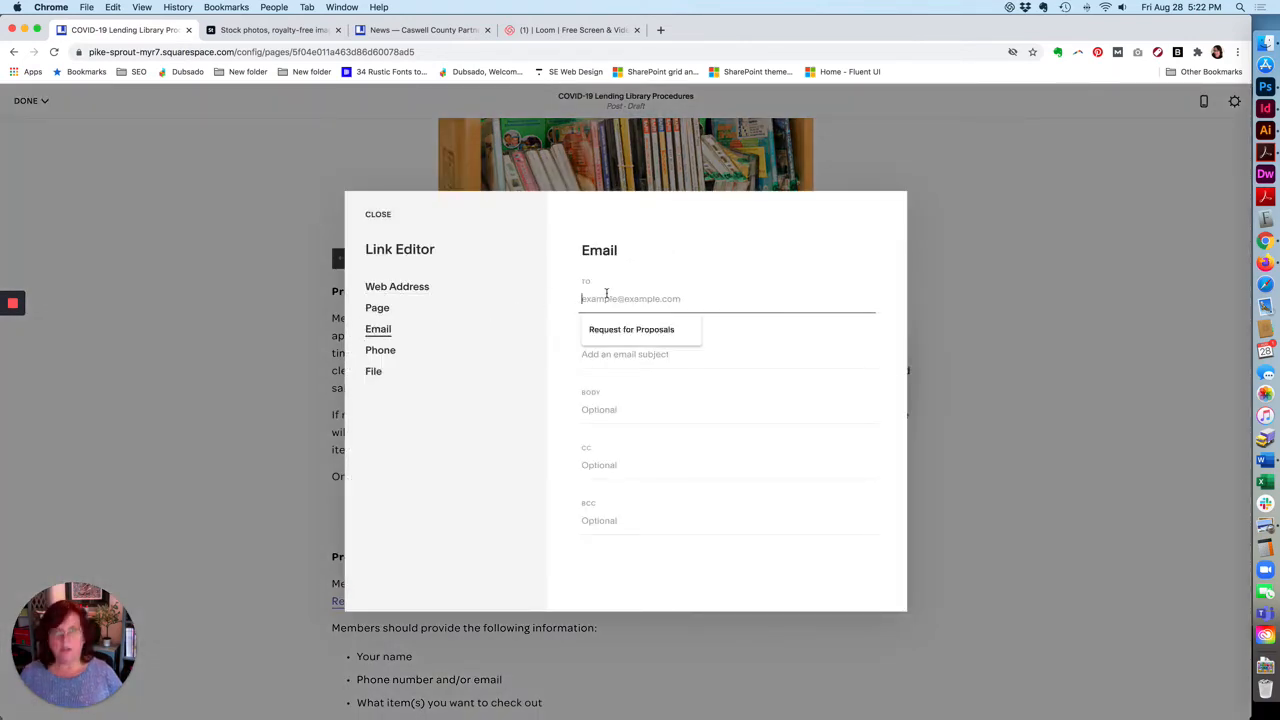
key(super+v)
click(372, 215)
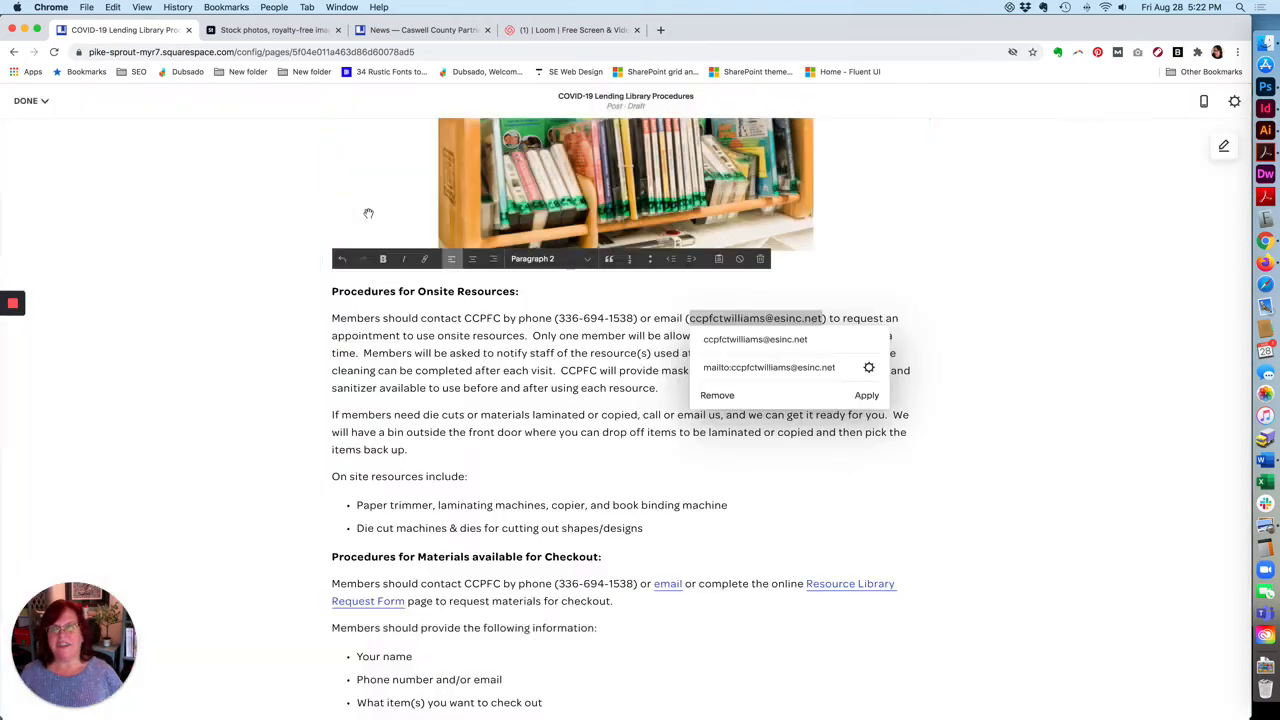
click(864, 396)
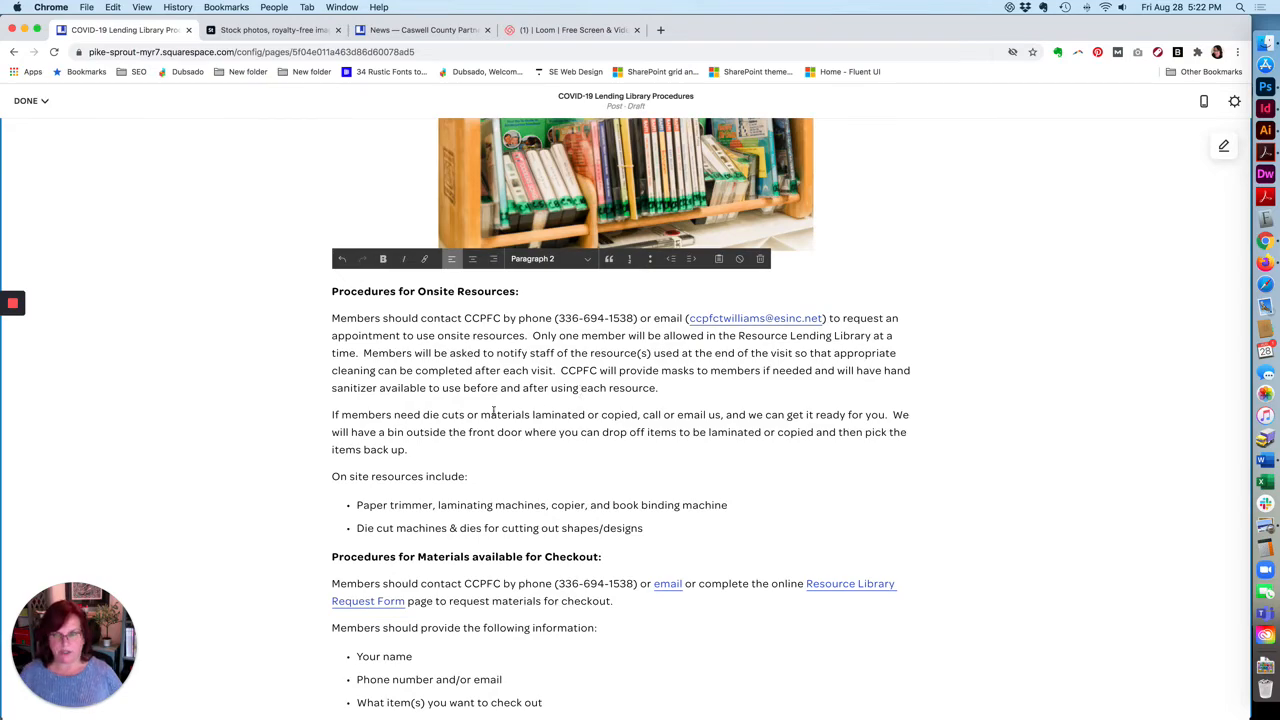
Check the post through to its end and save it as a draft.
scroll(441, 407, down, 5)
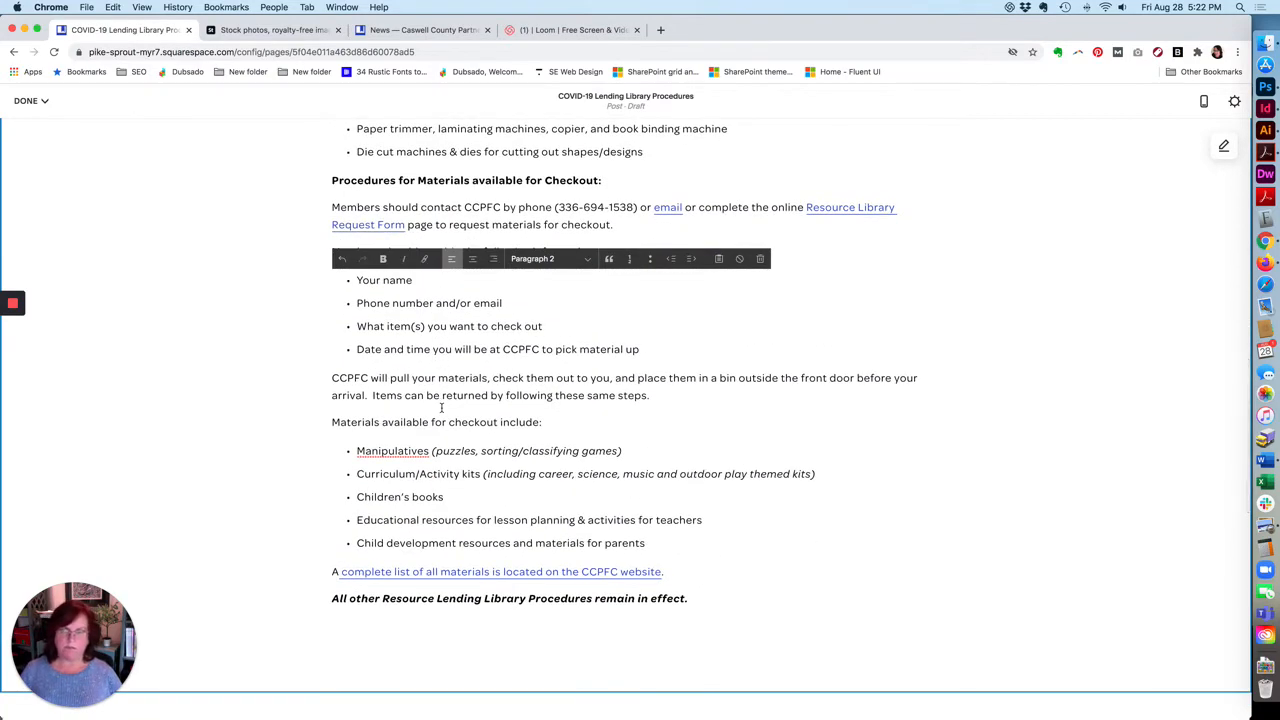
scroll(441, 407, up, 7)
scroll(441, 407, up, 3)
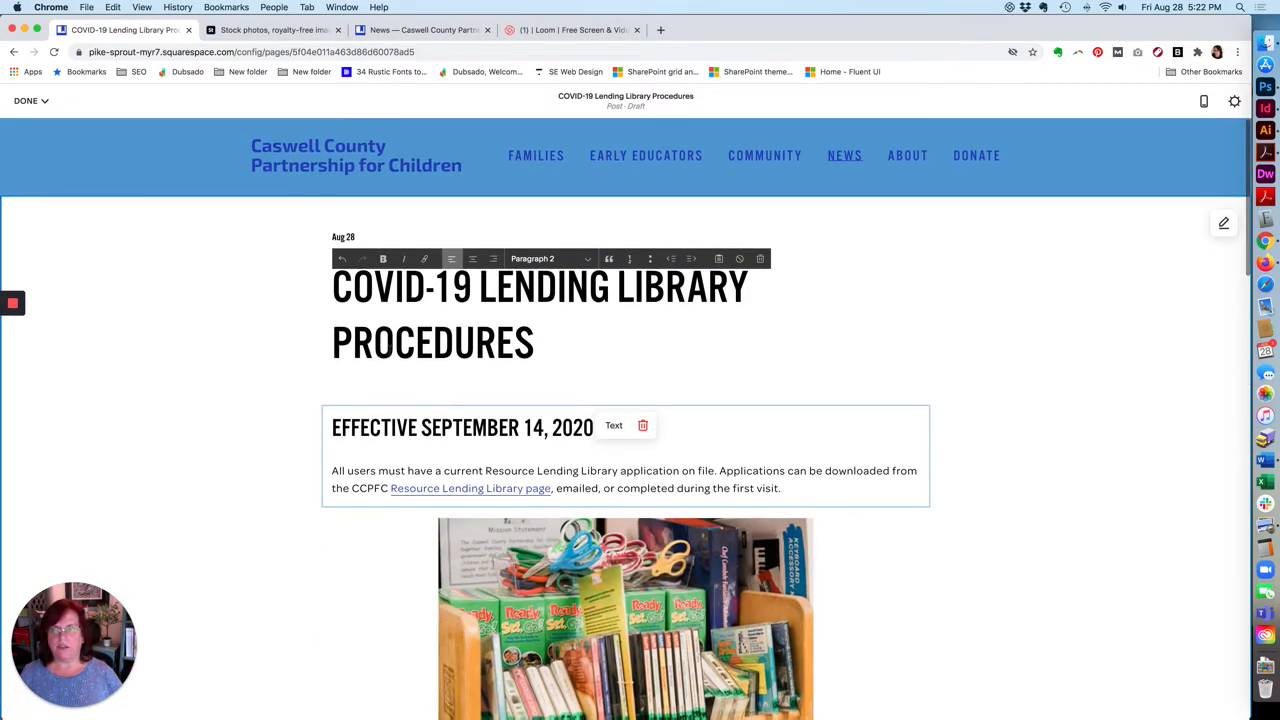
click(36, 102)
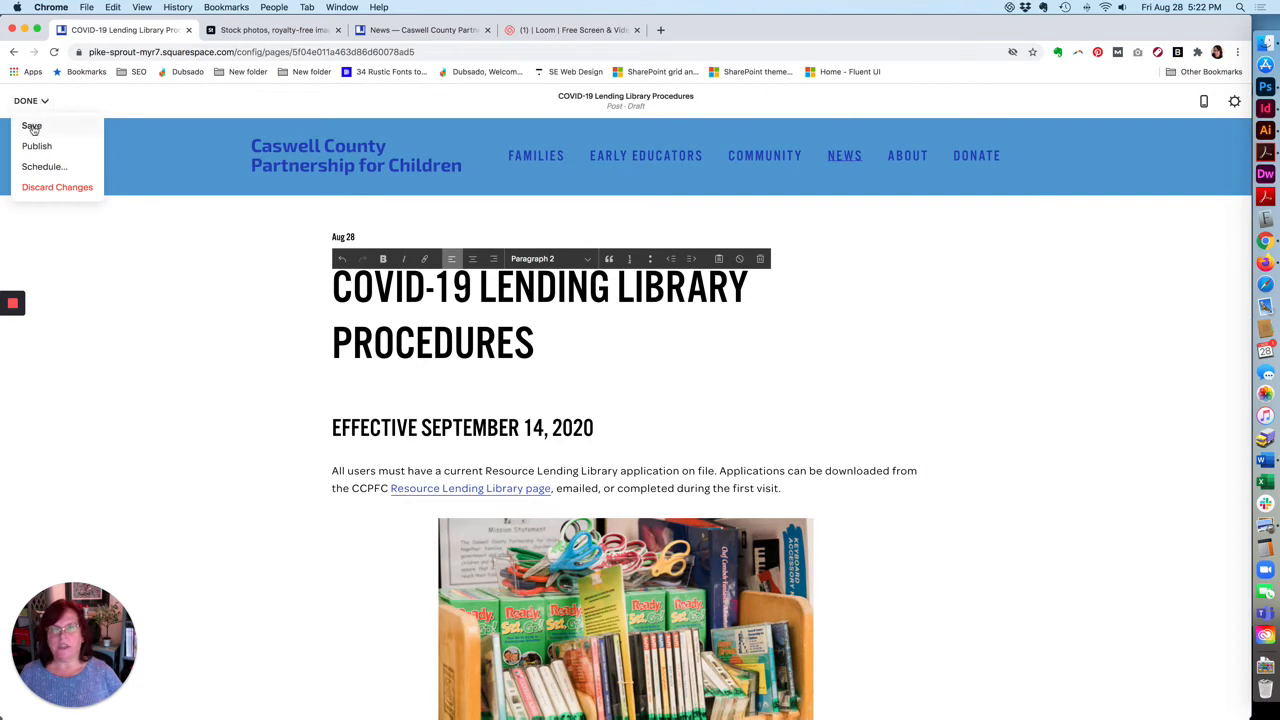
click(32, 126)
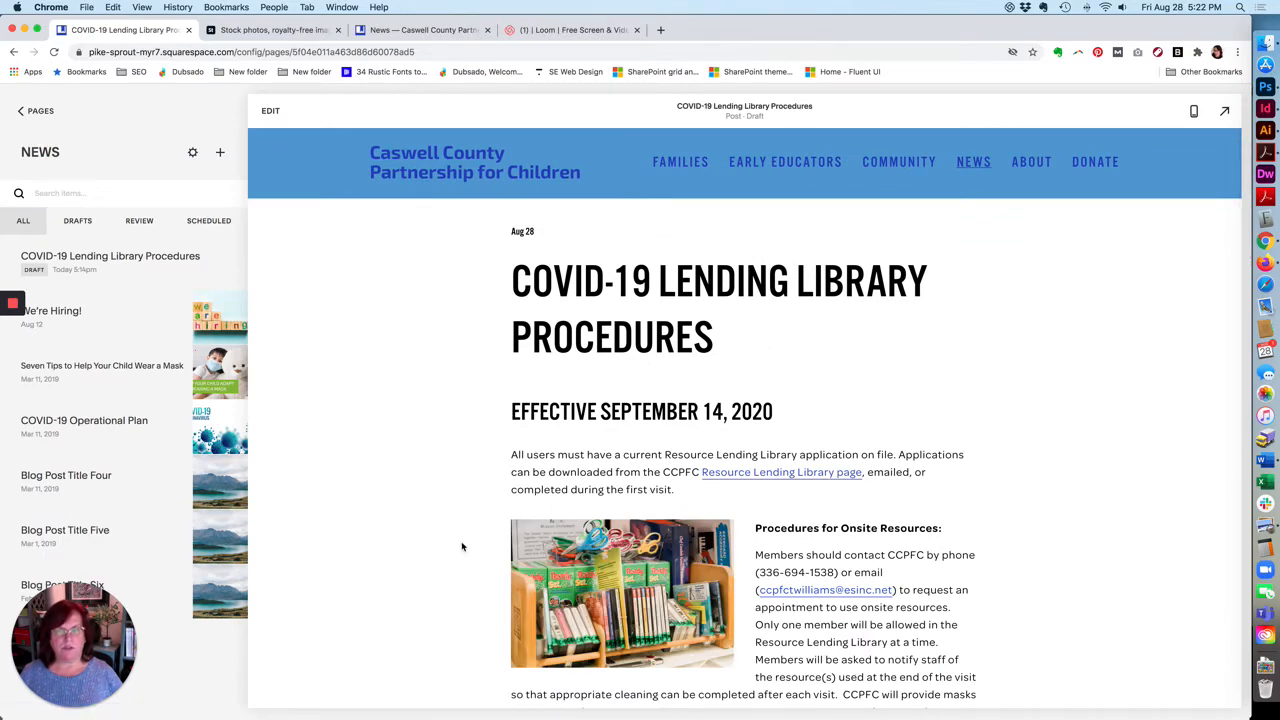
Review the saved post's layout from start to end, test its "Resource Lending Library page" link and return to the post.
scroll(462, 546, down, 5)
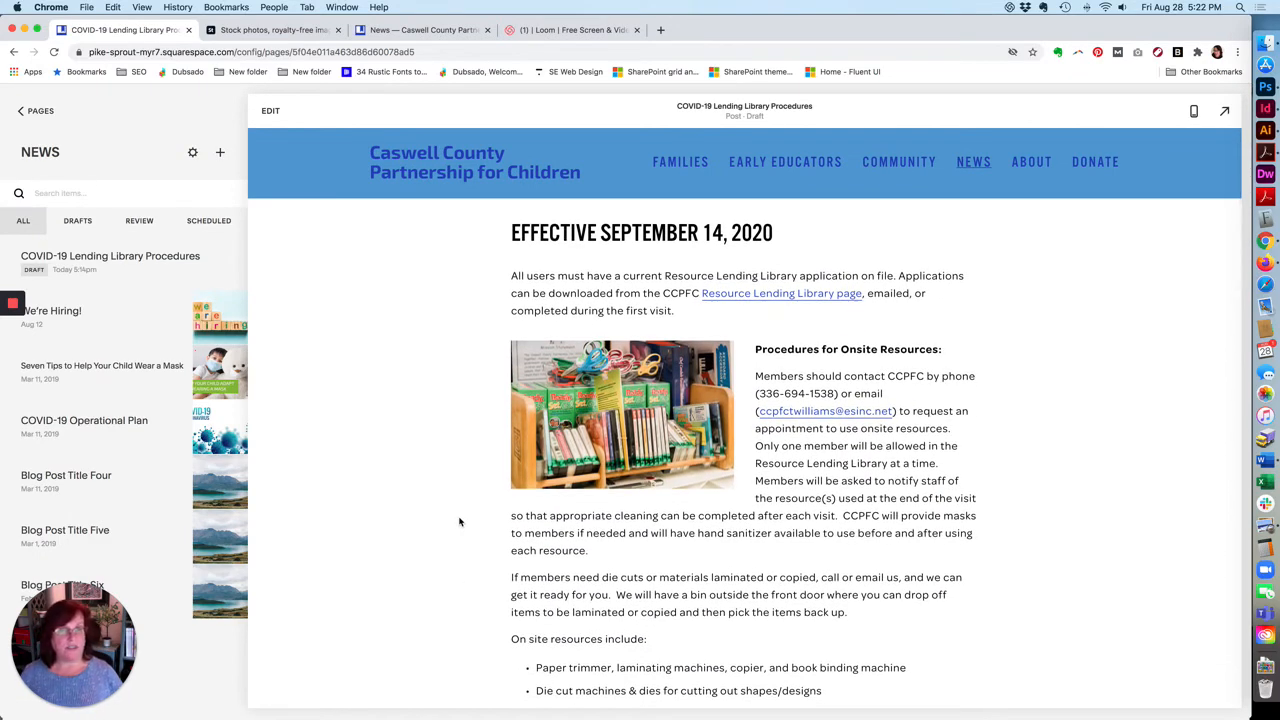
scroll(460, 521, down, 10)
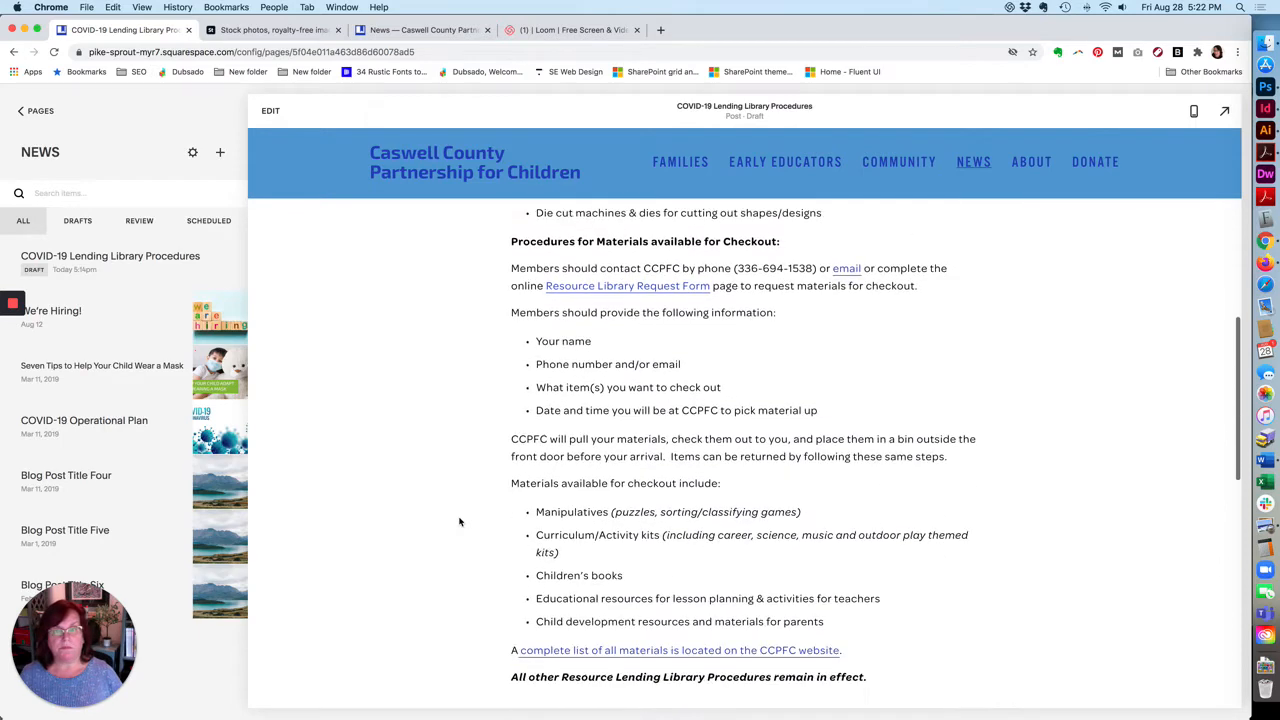
scroll(460, 521, down, 5)
scroll(460, 521, up, 4)
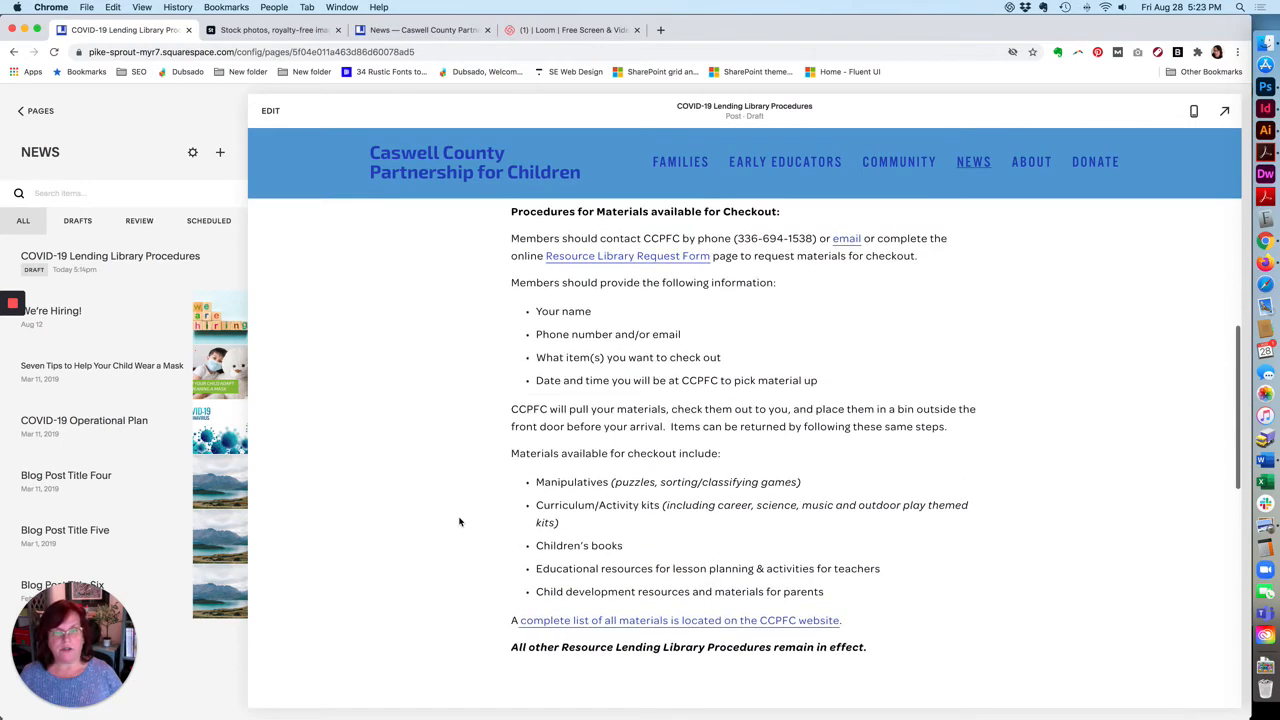
scroll(460, 521, down, 6)
scroll(460, 521, up, 15)
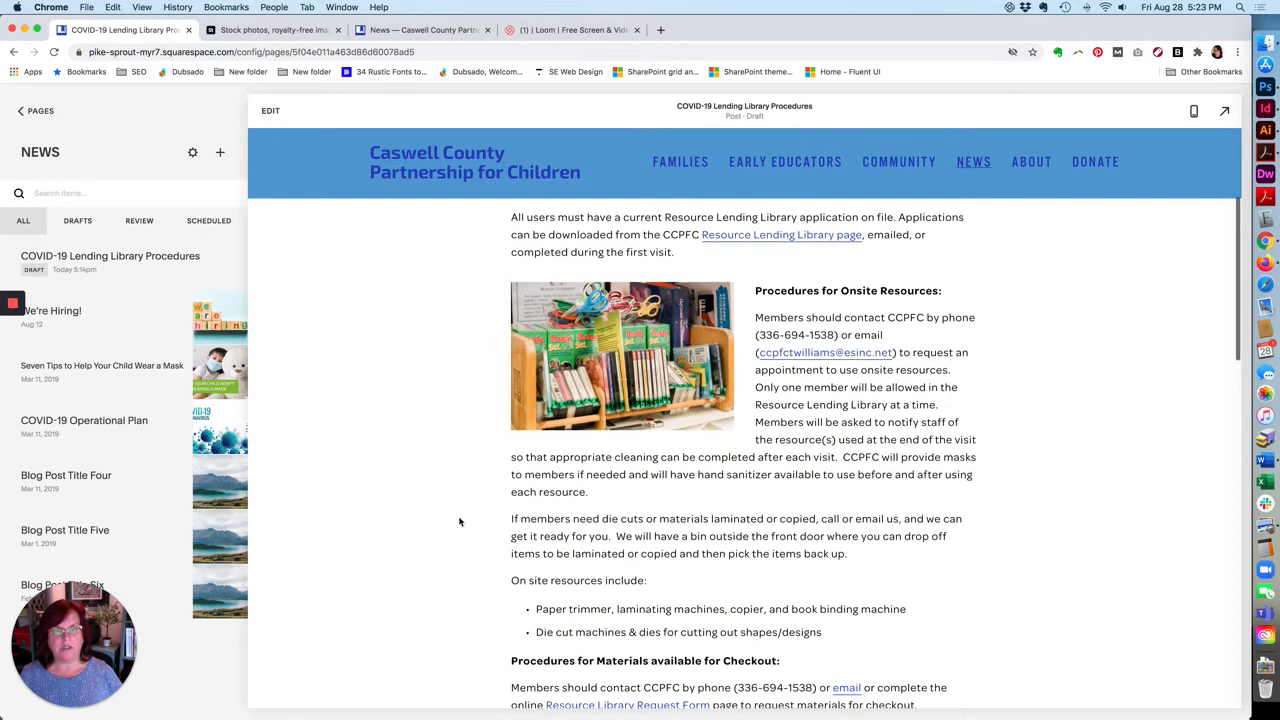
scroll(460, 521, up, 4)
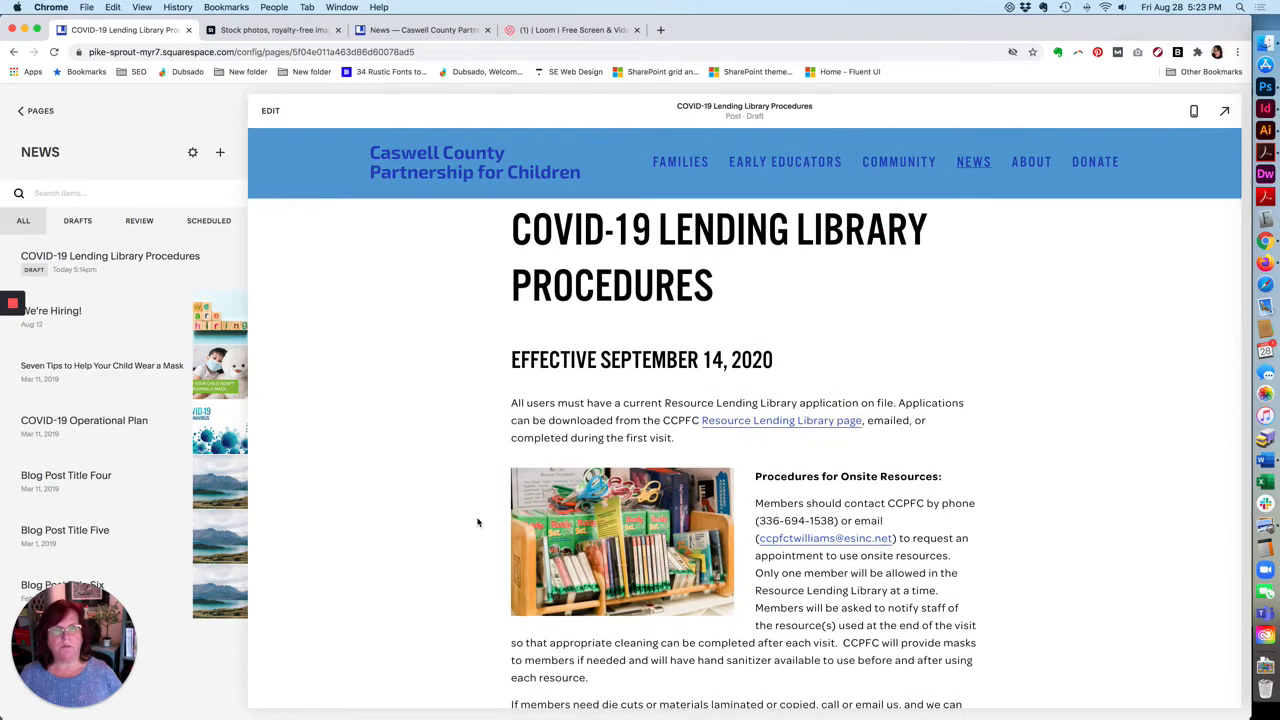
scroll(478, 521, up, 1)
click(800, 478)
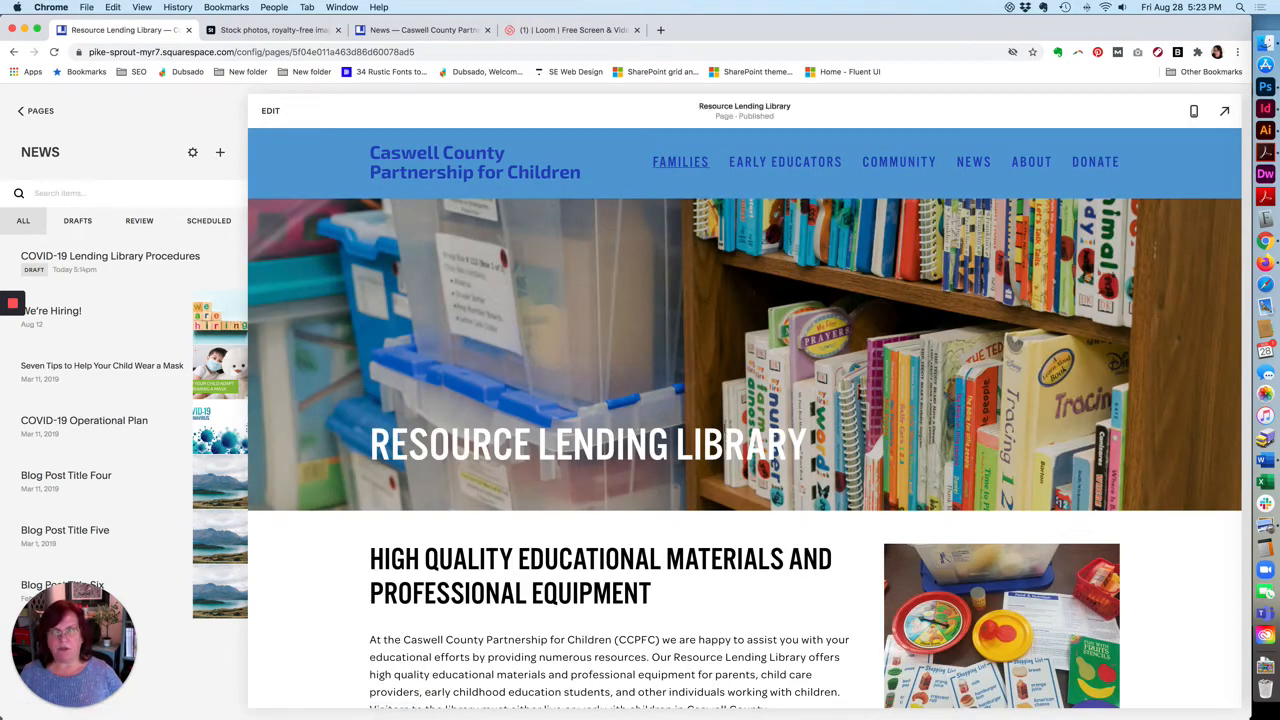
click(13, 52)
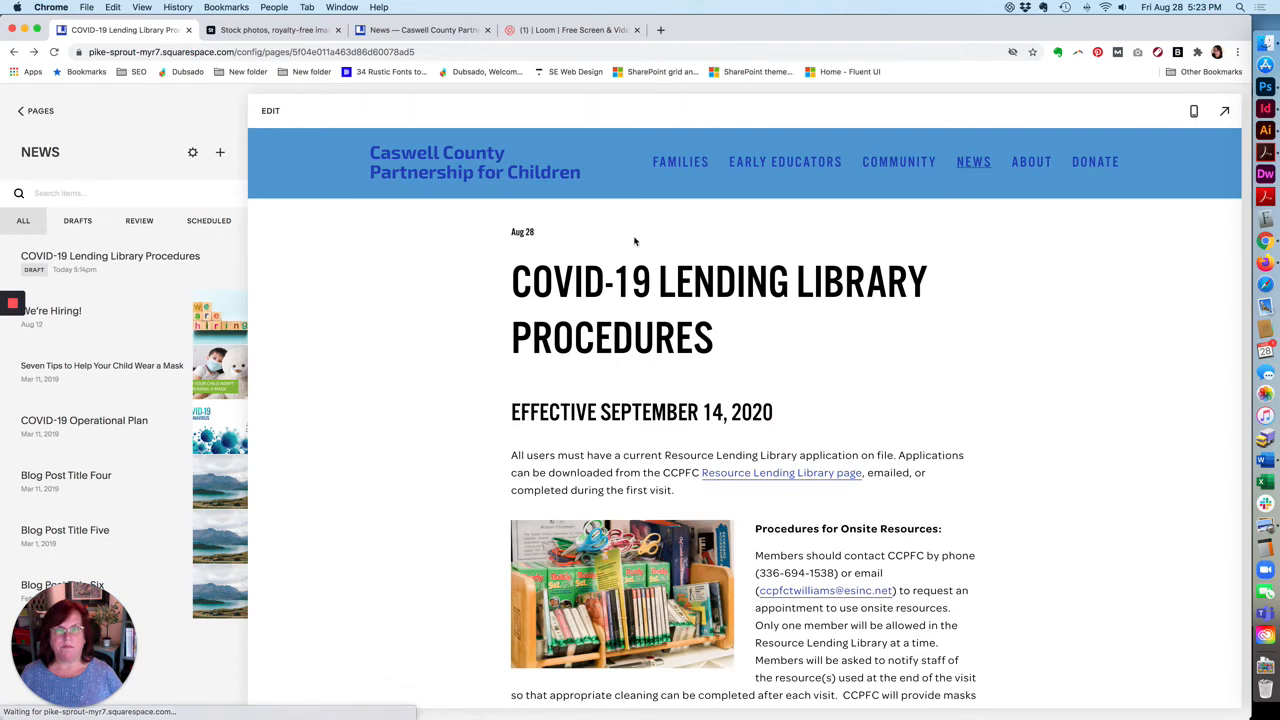
Reopen the post for editing and assign it the existing category "homepage" in the Blog Post Settings.
click(270, 112)
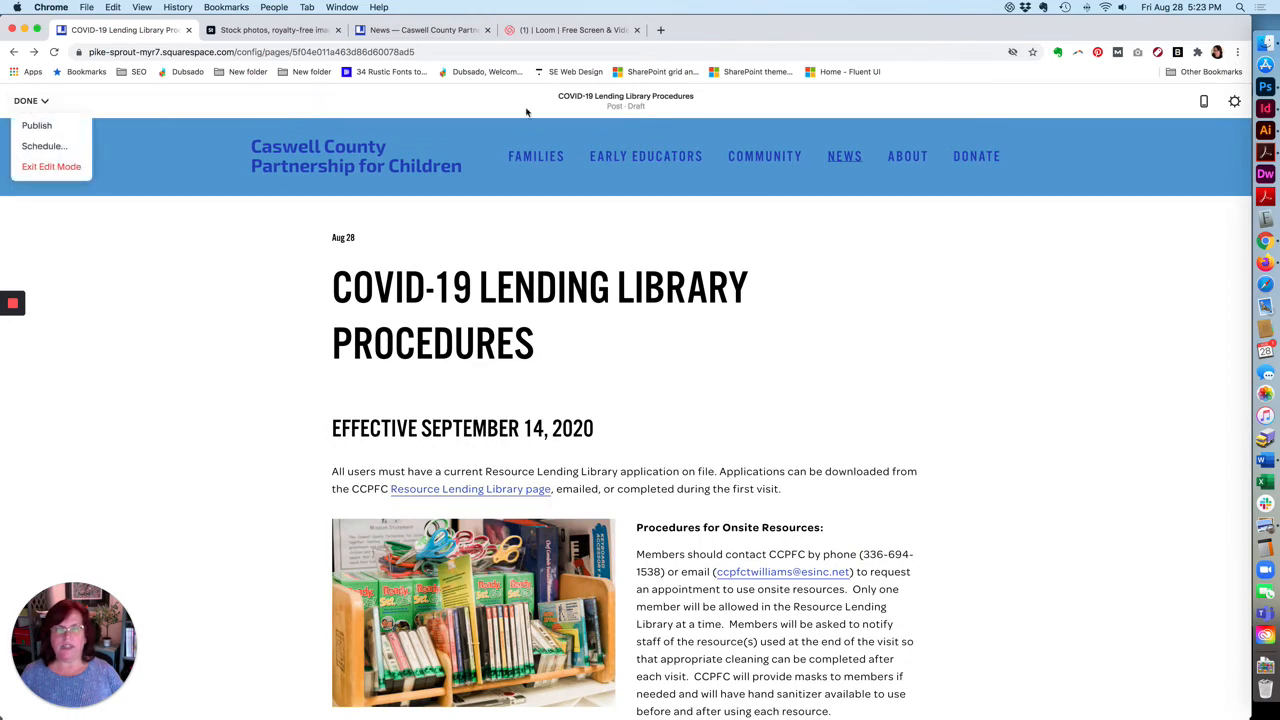
click(642, 102)
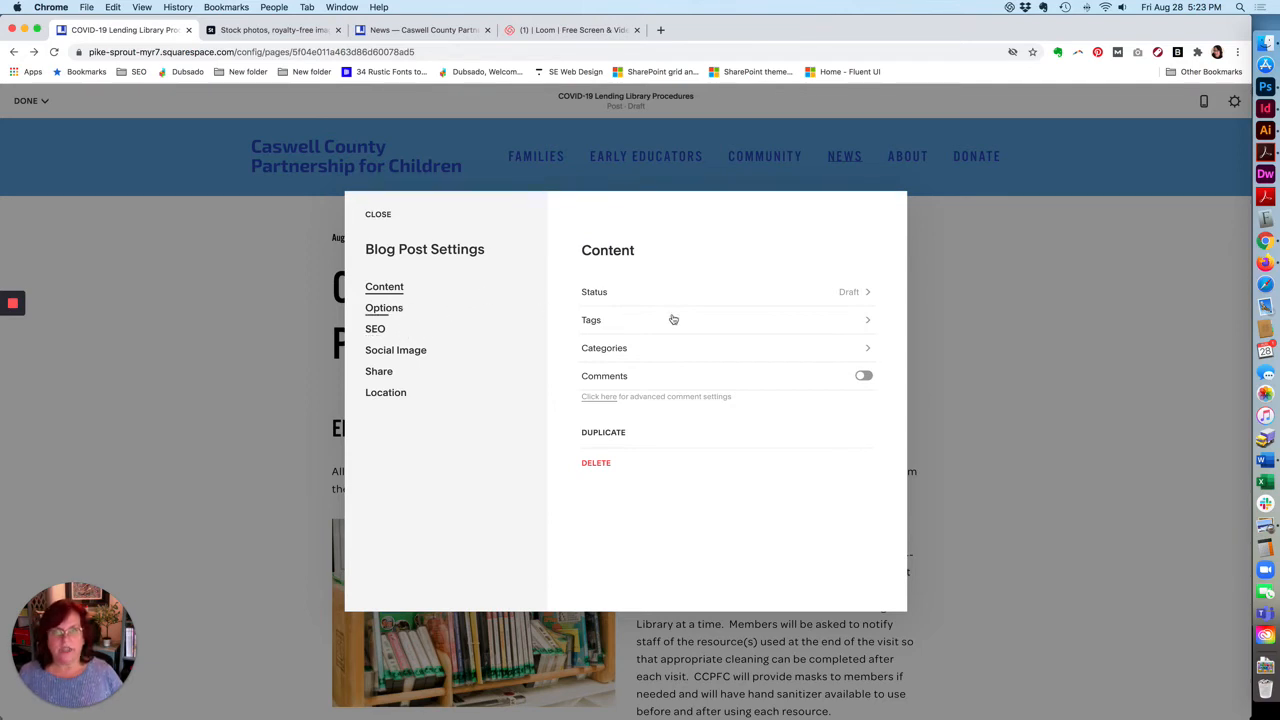
click(678, 350)
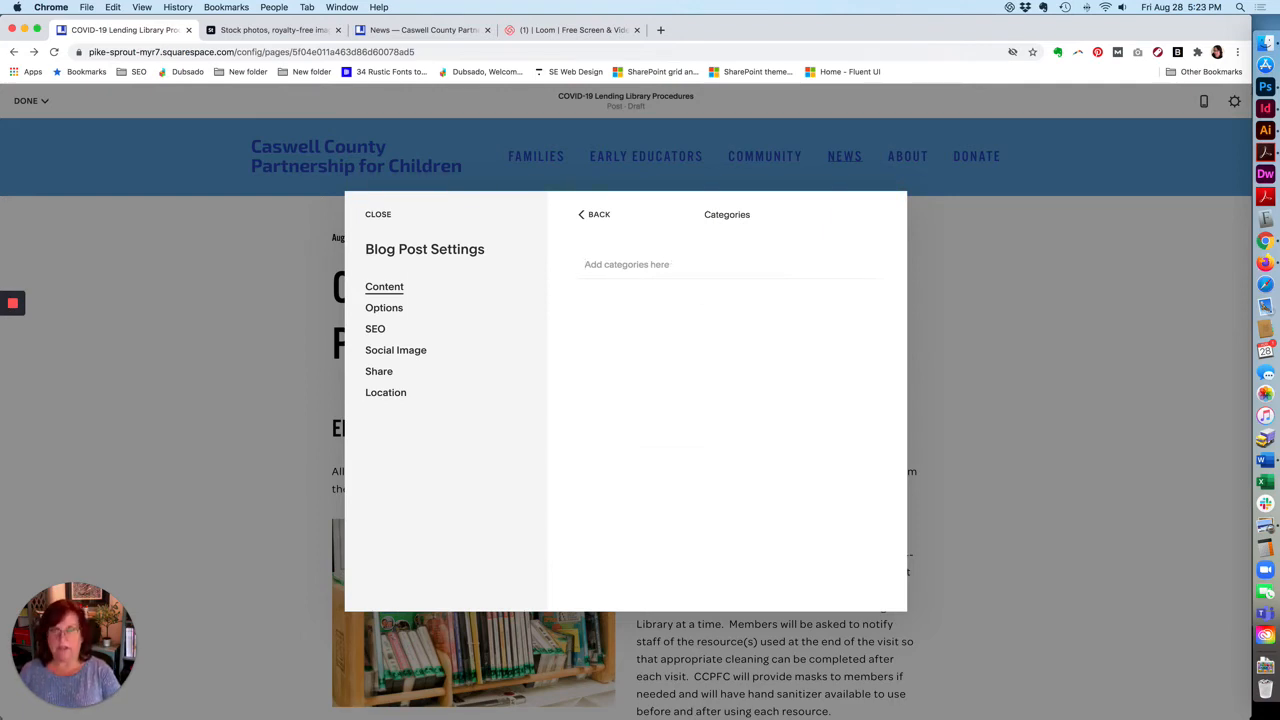
text(homepage)
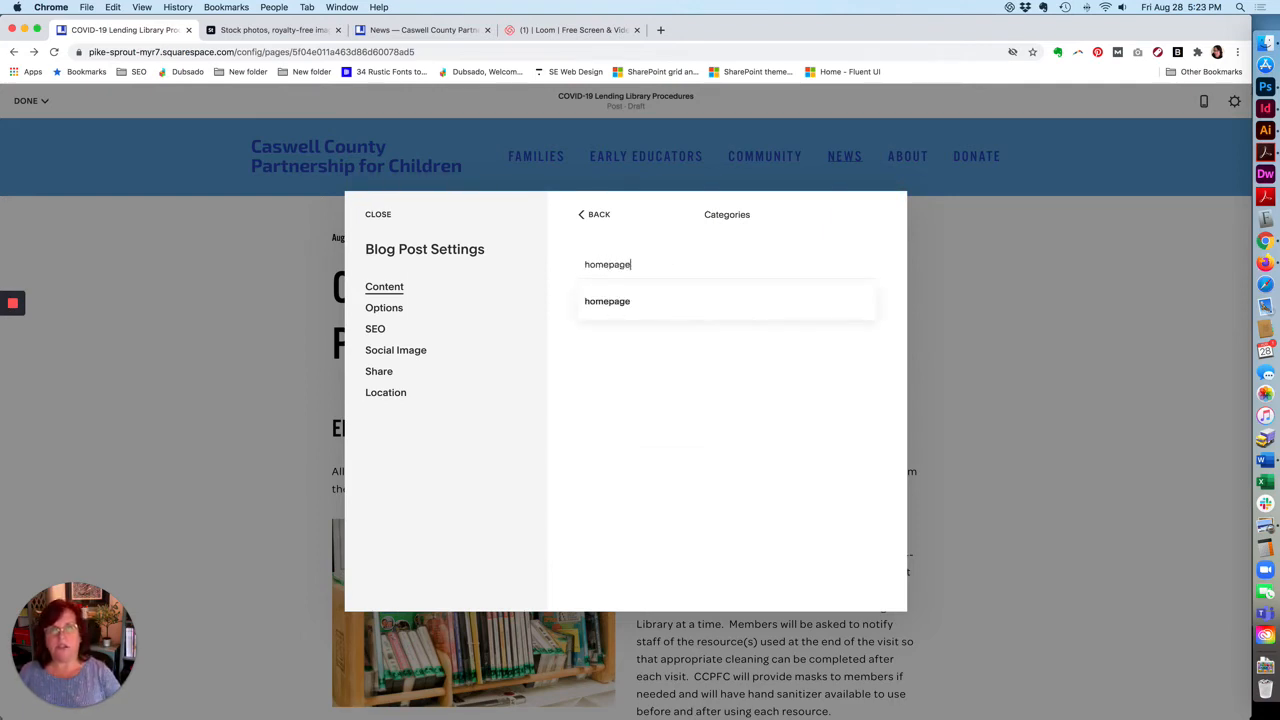
click(605, 301)
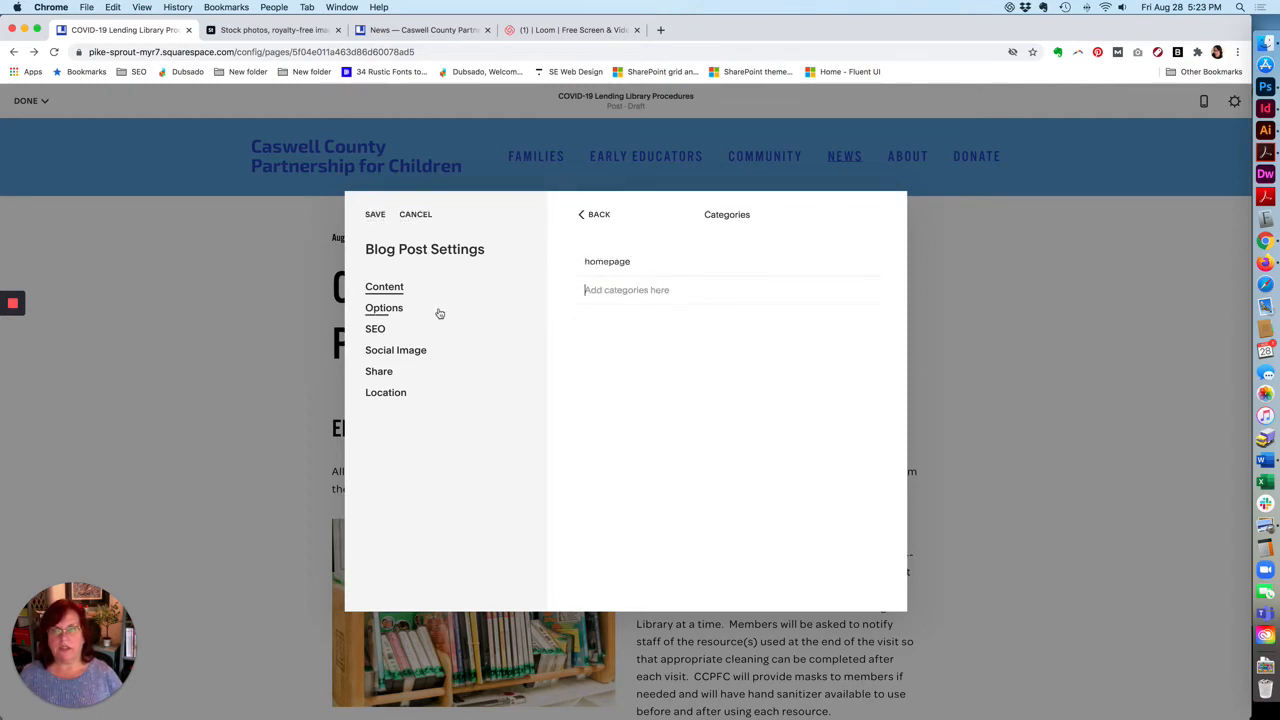
click(649, 265)
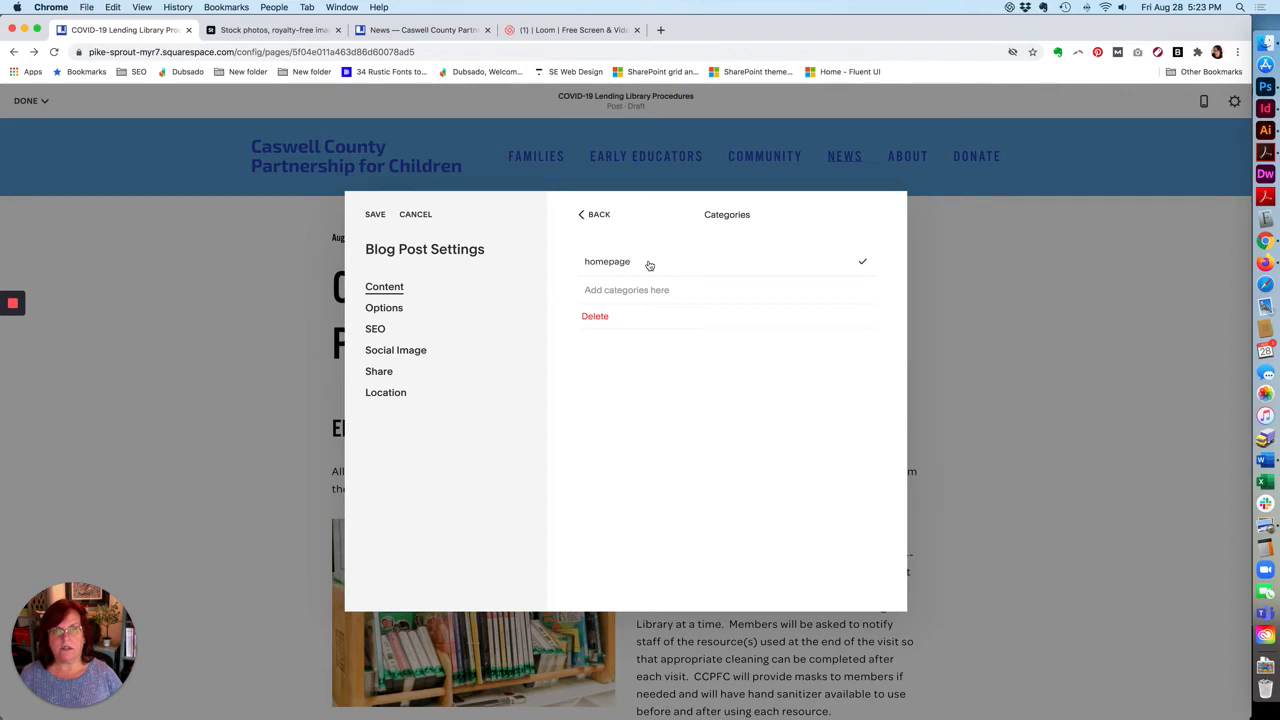
Upload CPFC-096-900px.jpg as the post's thumbnail image in the post options.
click(399, 312)
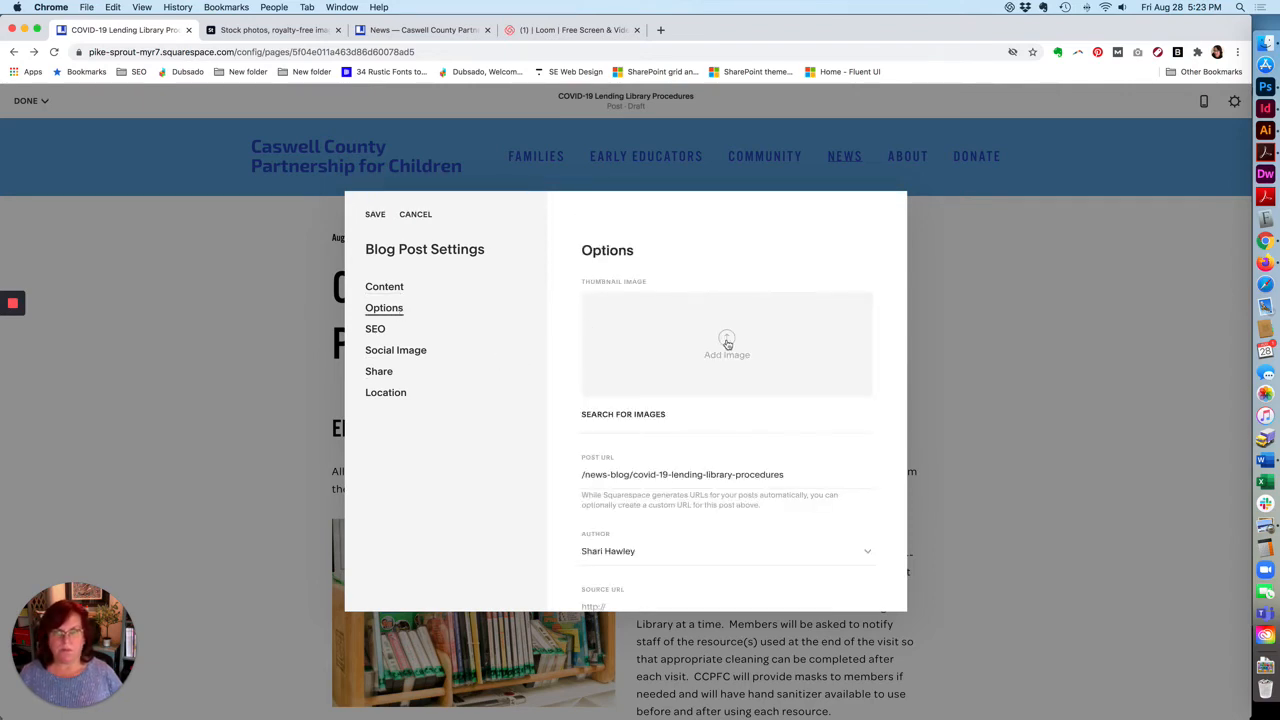
click(728, 340)
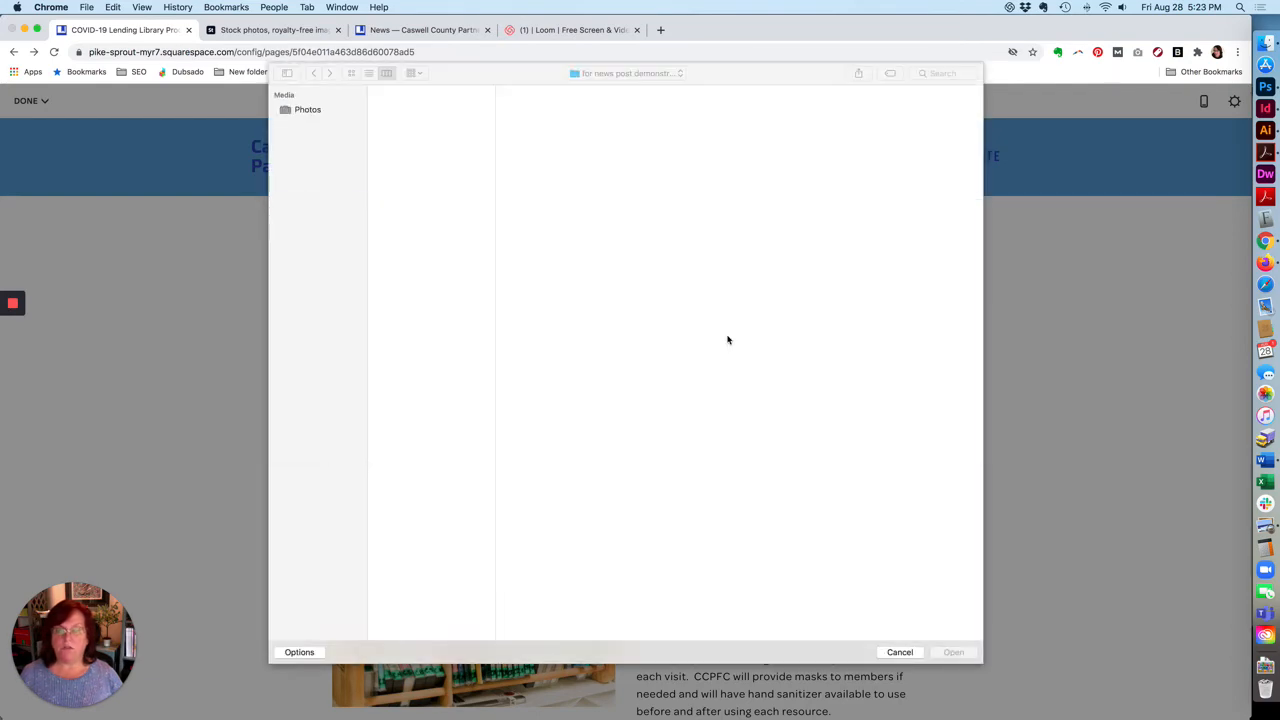
click(466, 102)
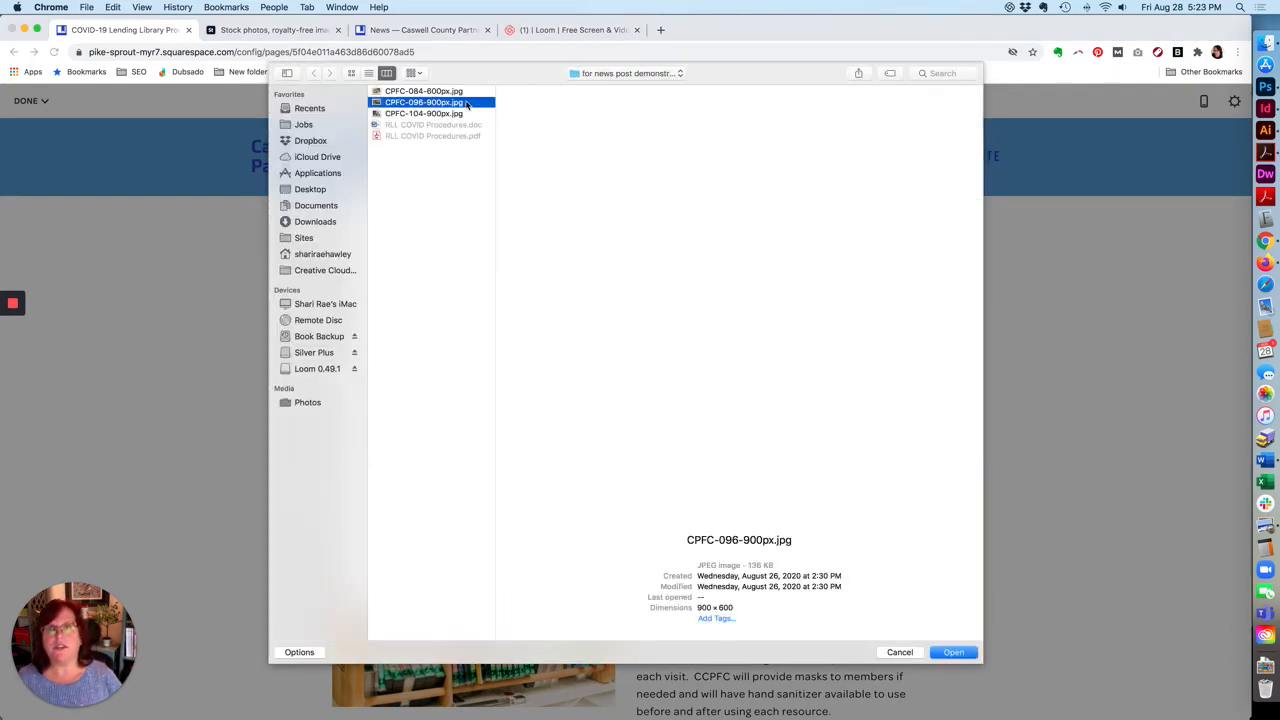
click(953, 652)
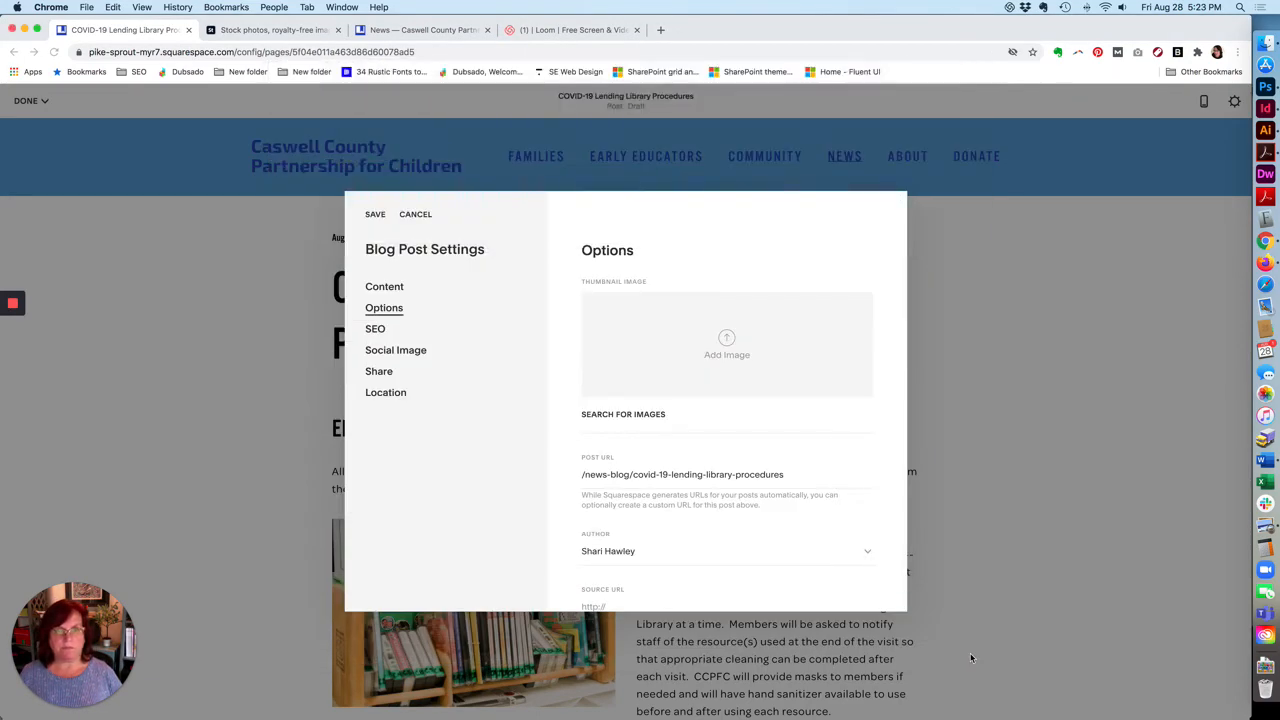
Copy the full summary paragraph from the Word file Document1 and paste it as the post's excerpt in the Blog Post Settings options.
scroll(768, 549, down, 5)
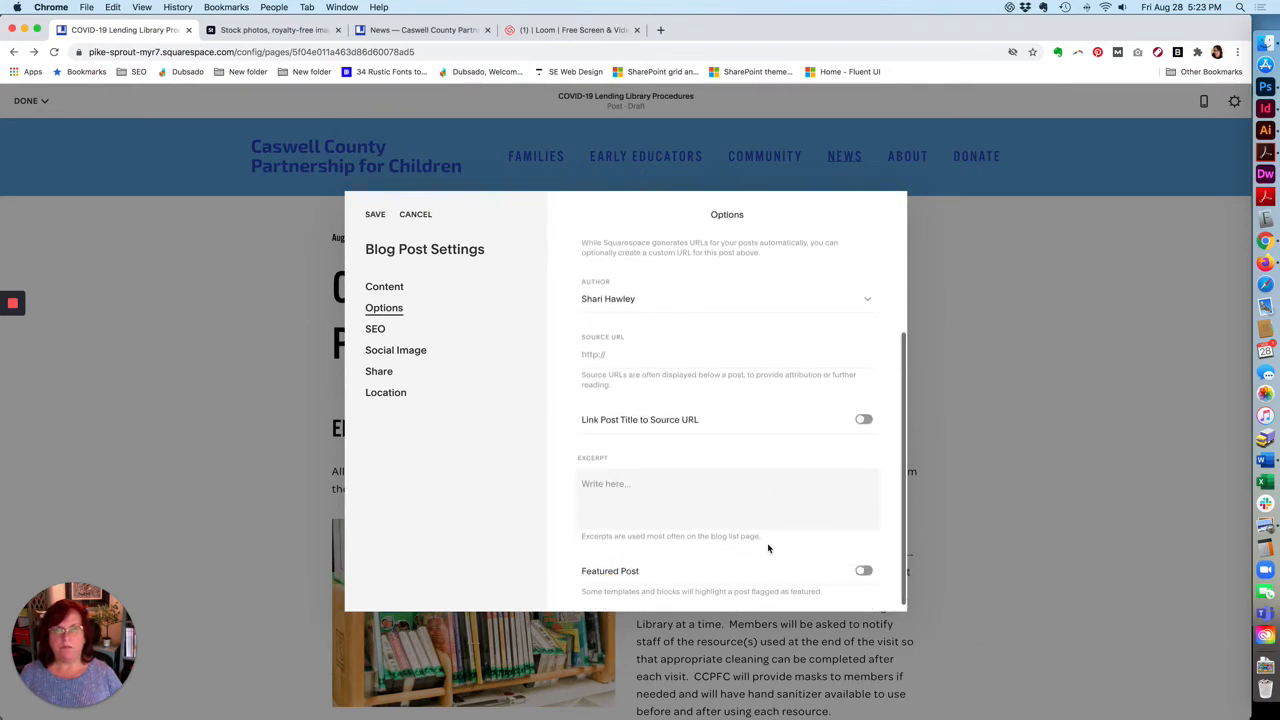
click(625, 476)
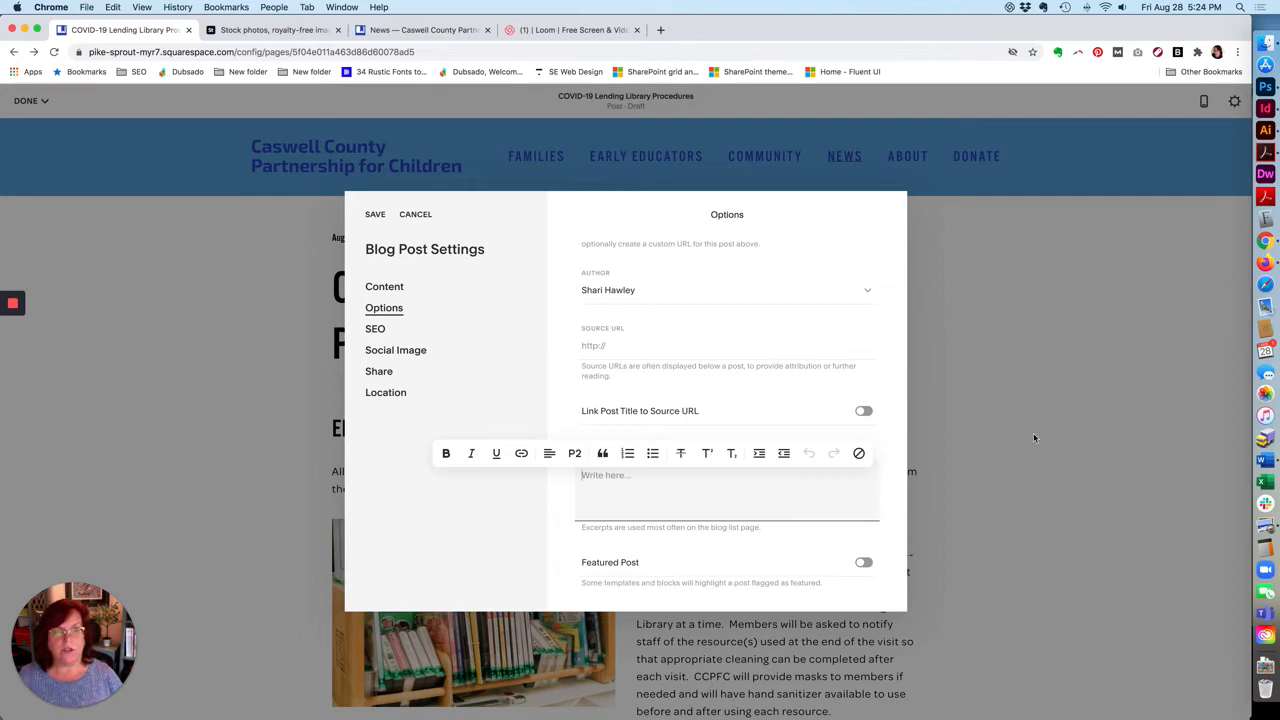
click(1264, 460)
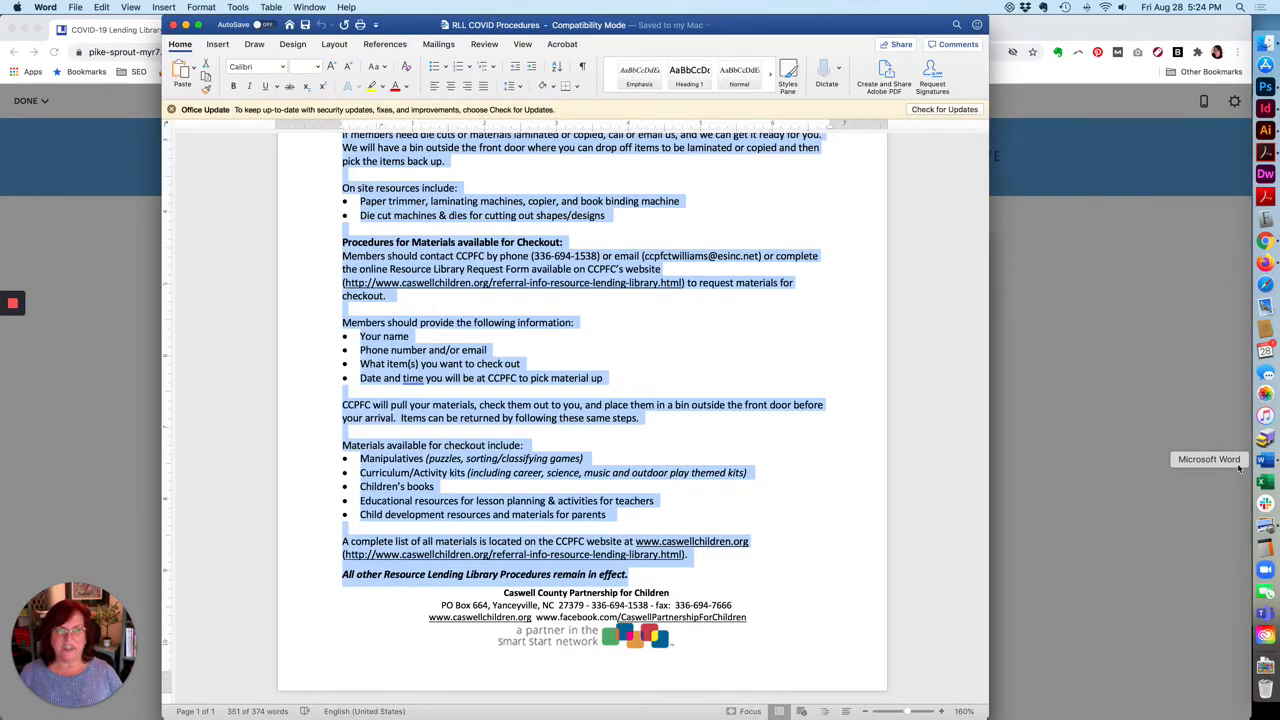
click(185, 24)
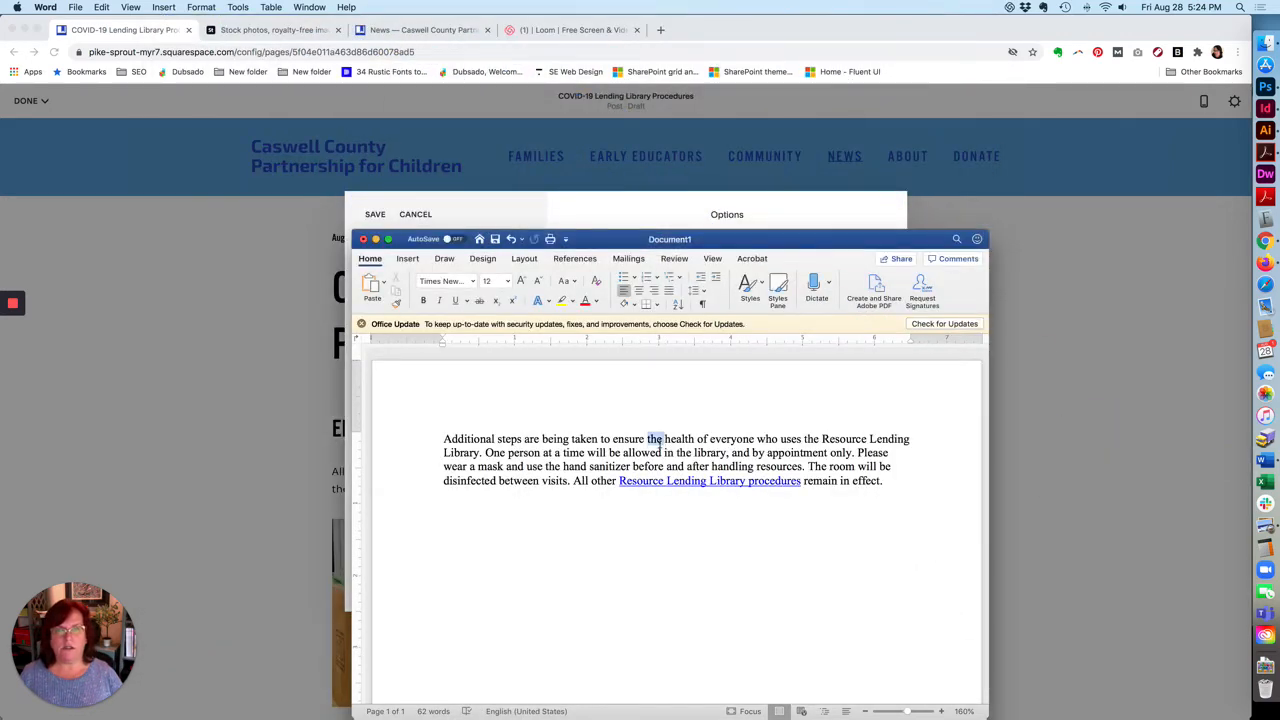
key(super+a)
key(super+c)
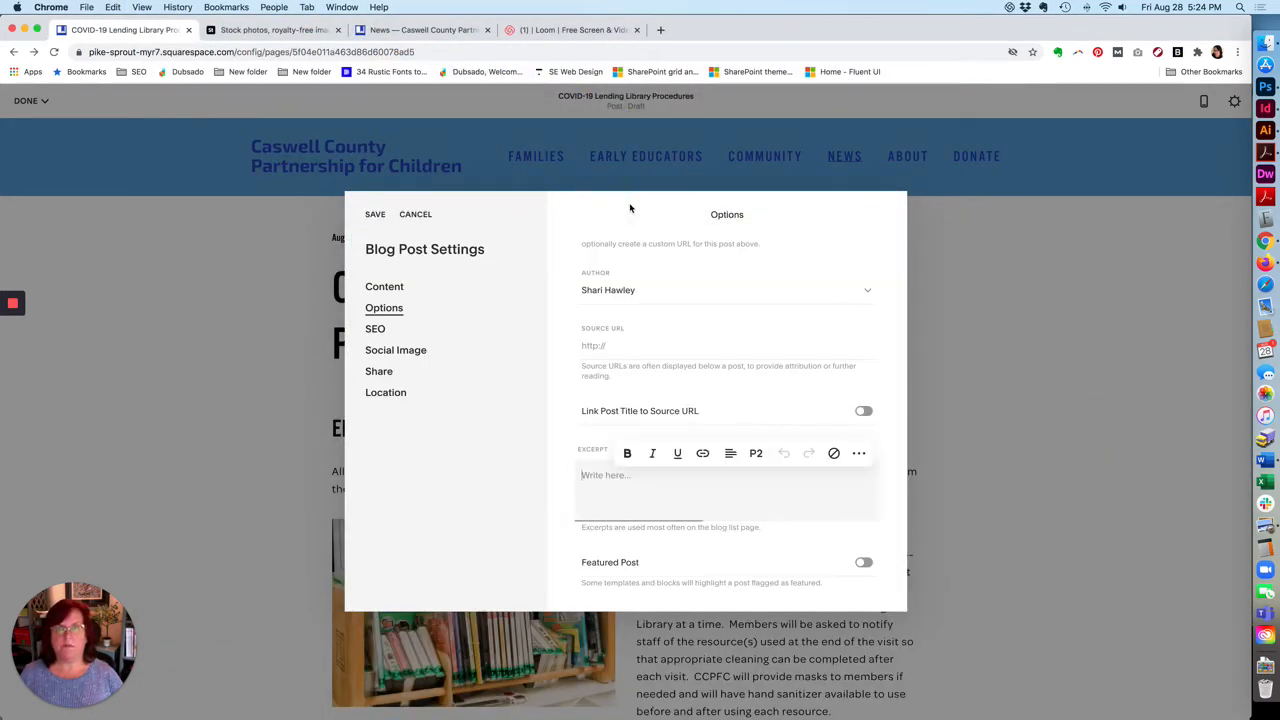
click(632, 210)
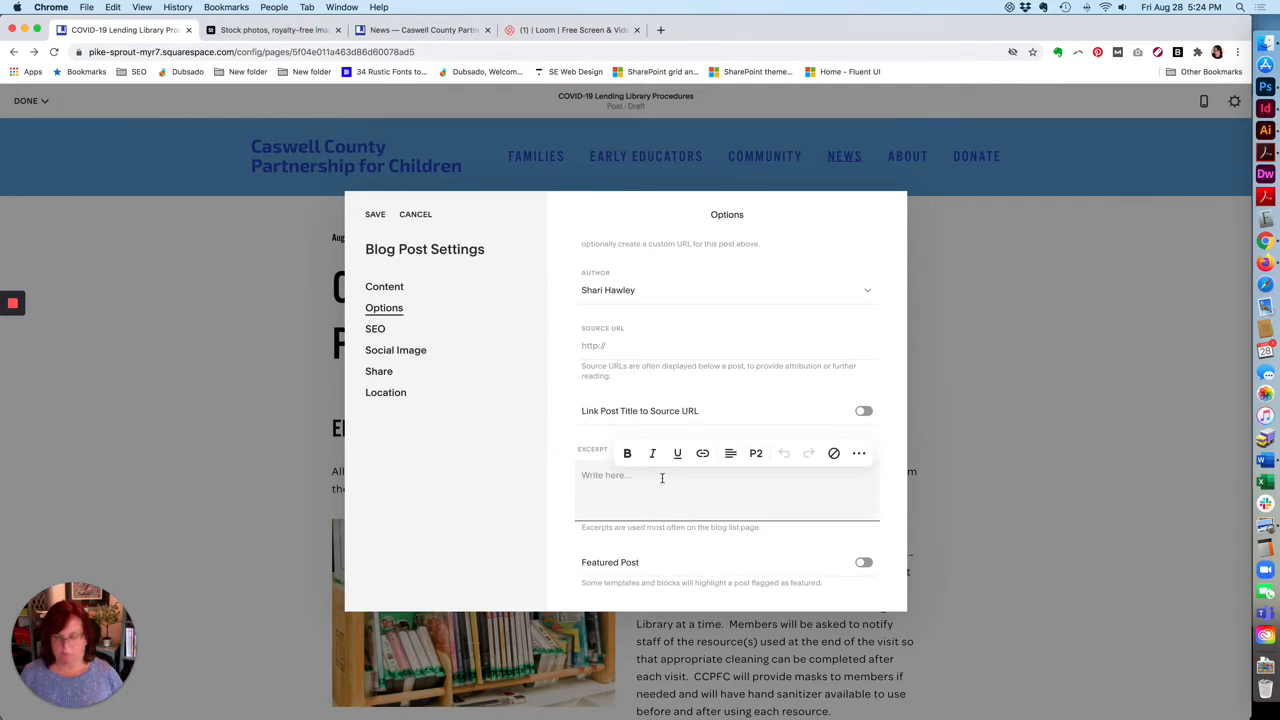
key(super+v)
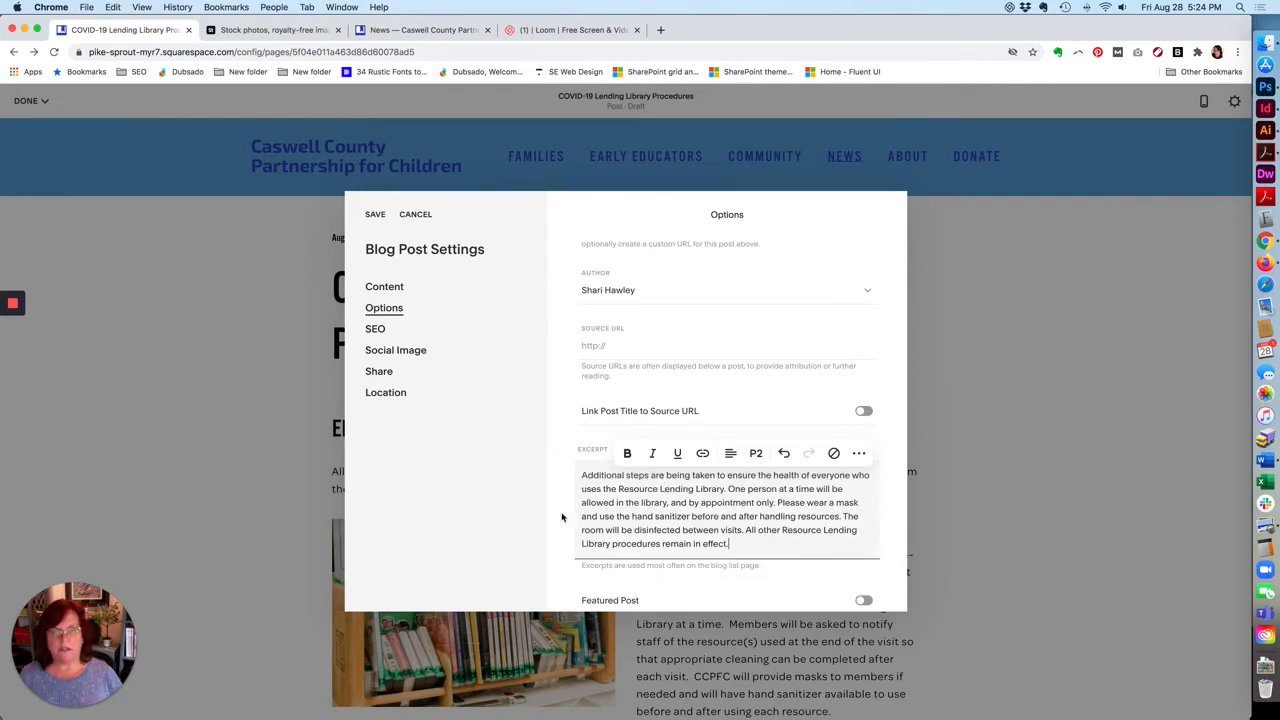
scroll(655, 563, down, 1)
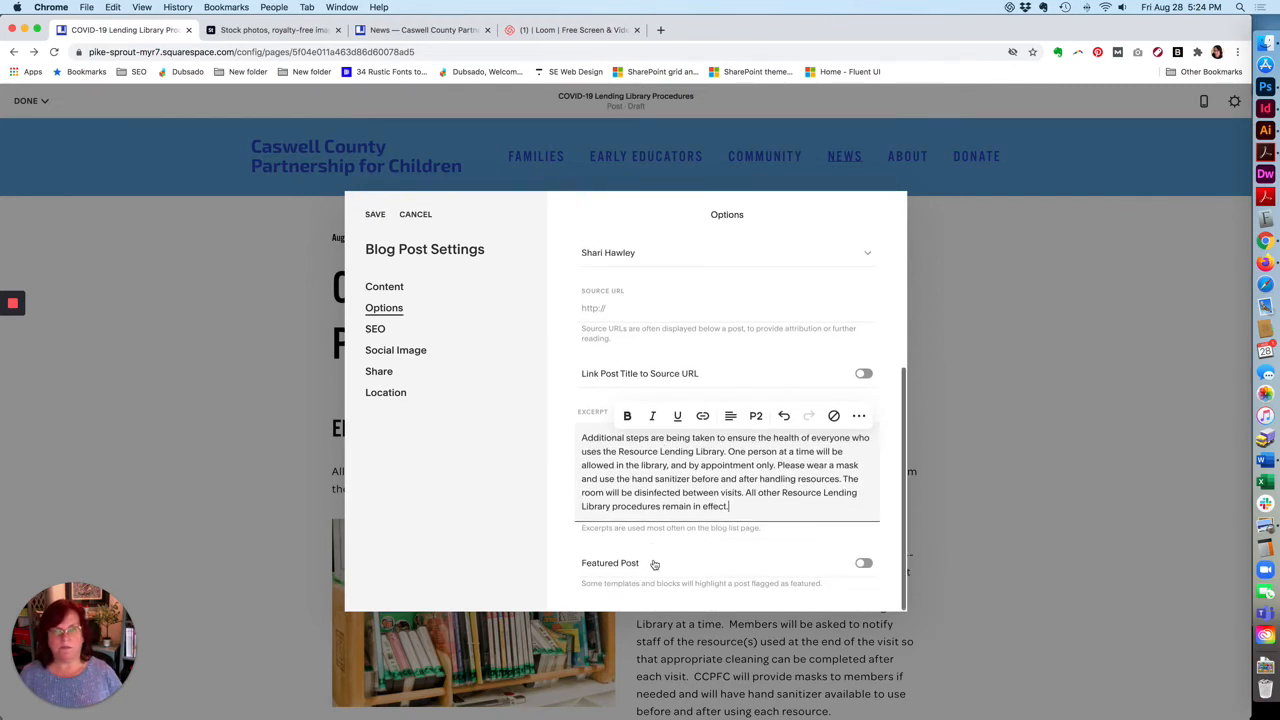
Fill in the post's SEO description with the same copied summary paragraph.
click(376, 330)
scroll(630, 508, down, 1)
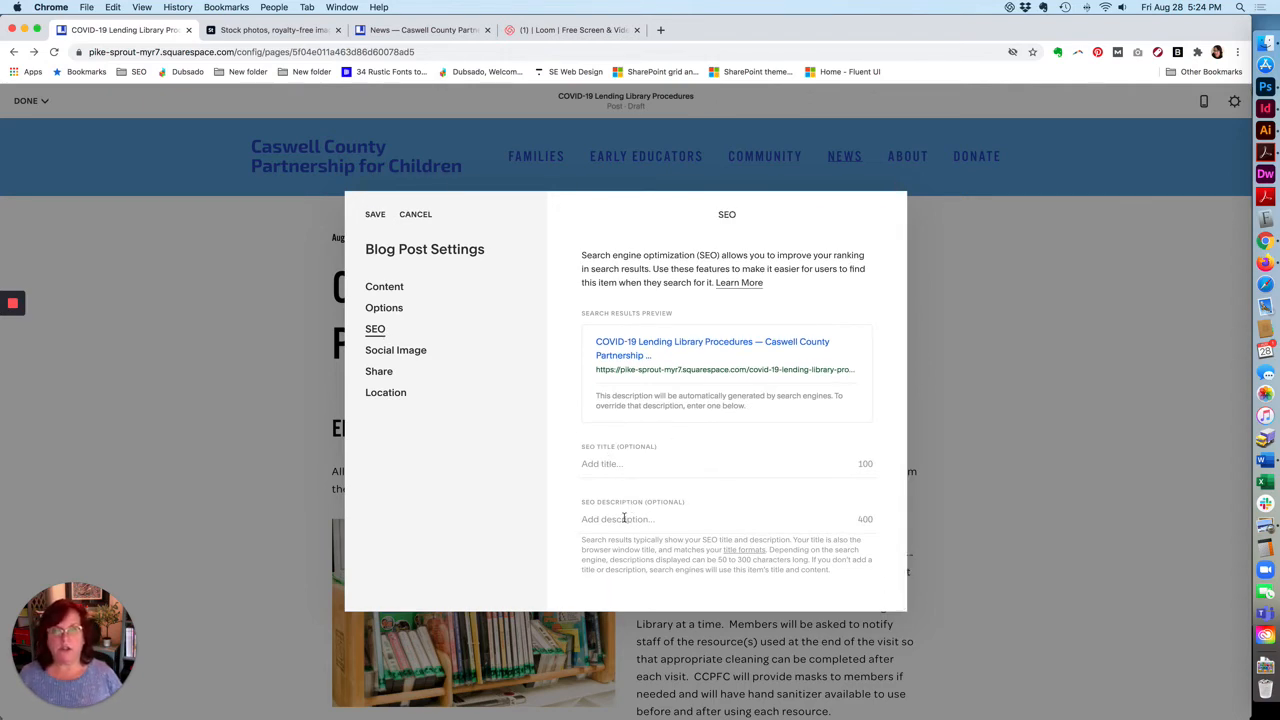
click(622, 519)
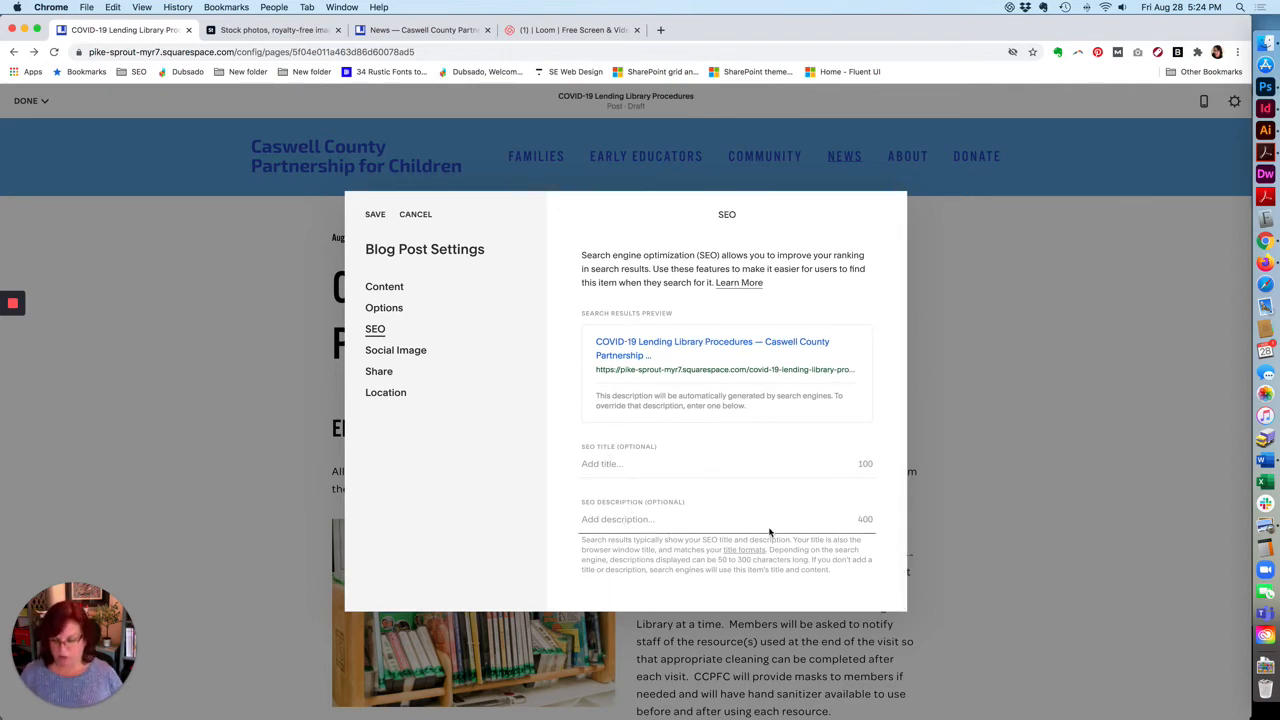
key(super+v)
scroll(770, 533, down, 2)
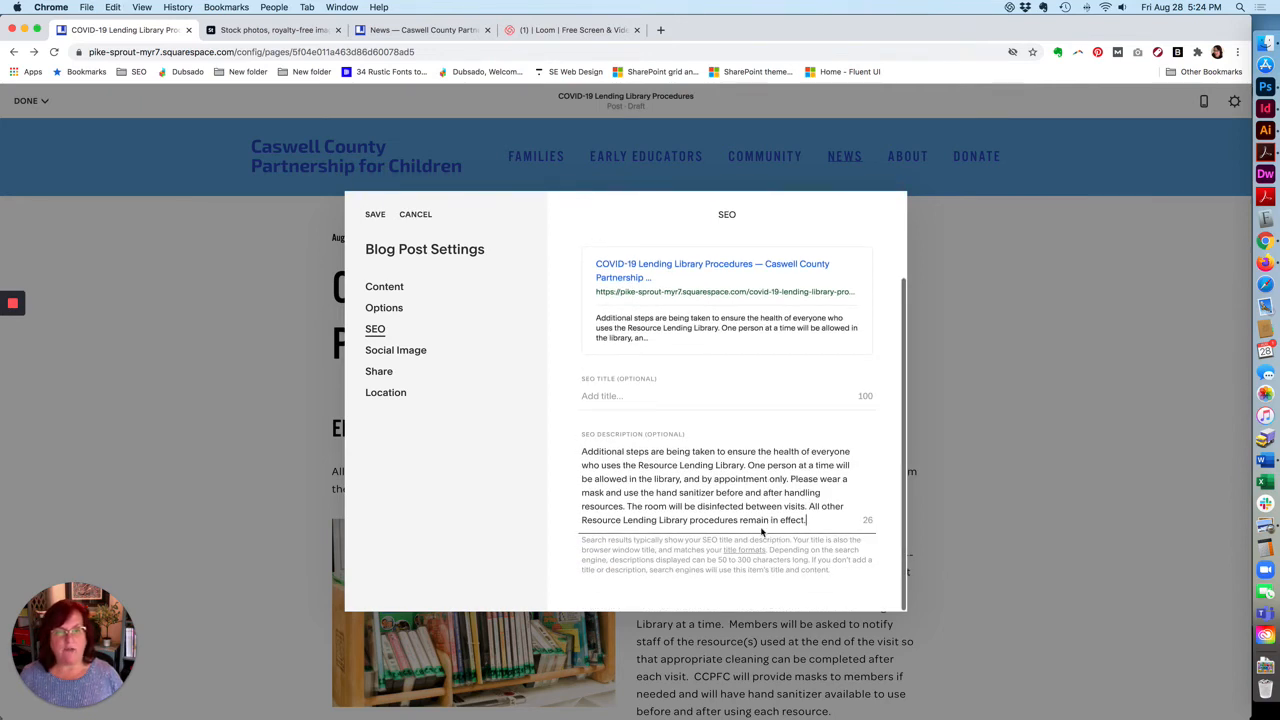
Upload CPFC-104-900px.jpg as the post's alternate social sharing image.
click(410, 352)
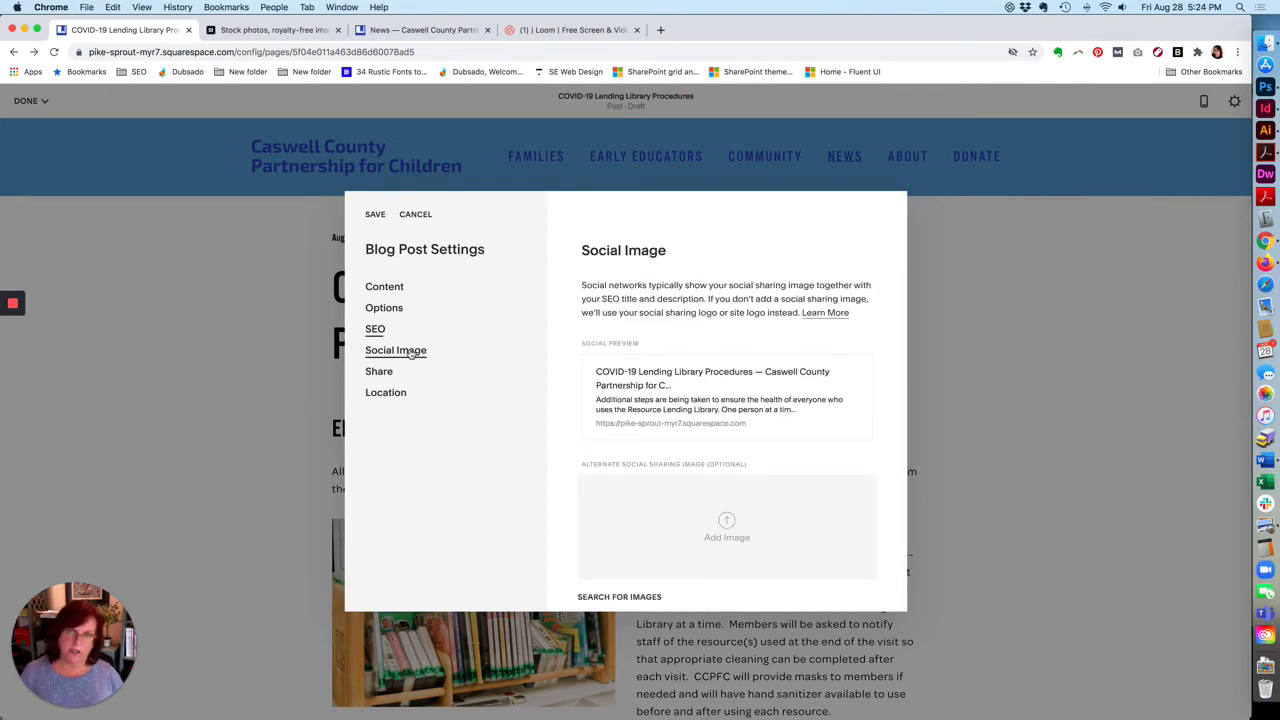
click(729, 523)
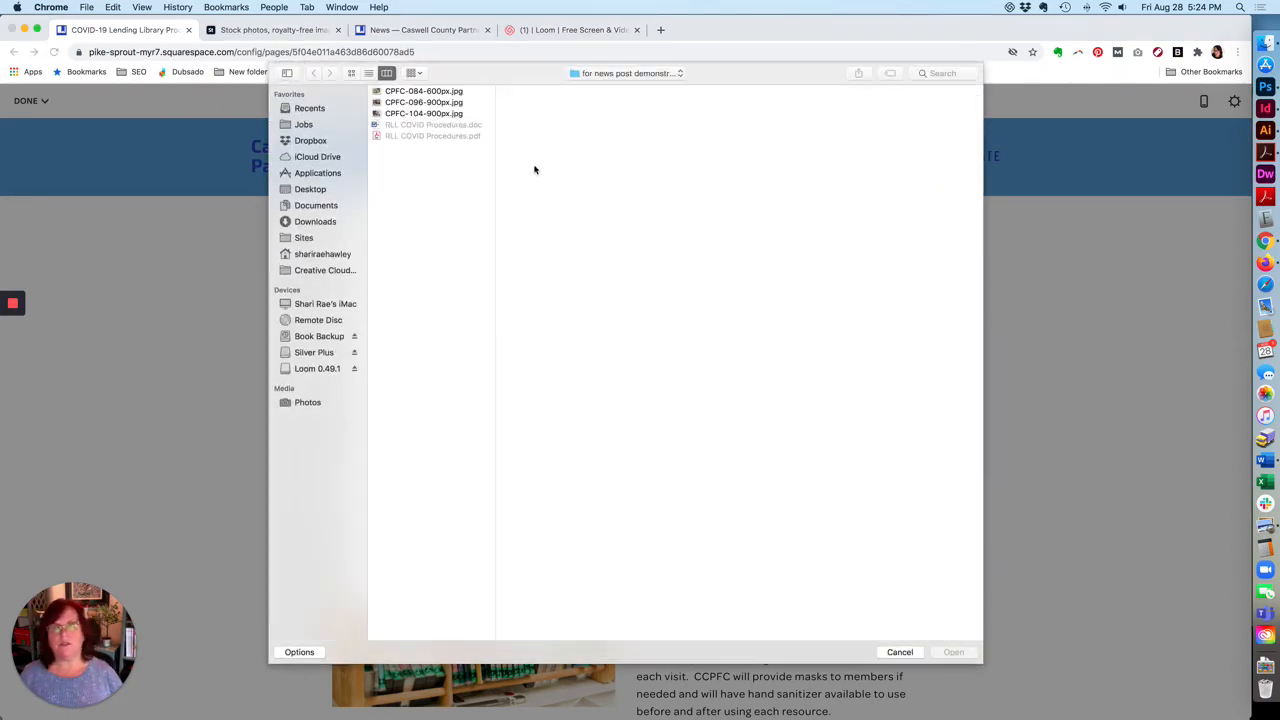
click(474, 116)
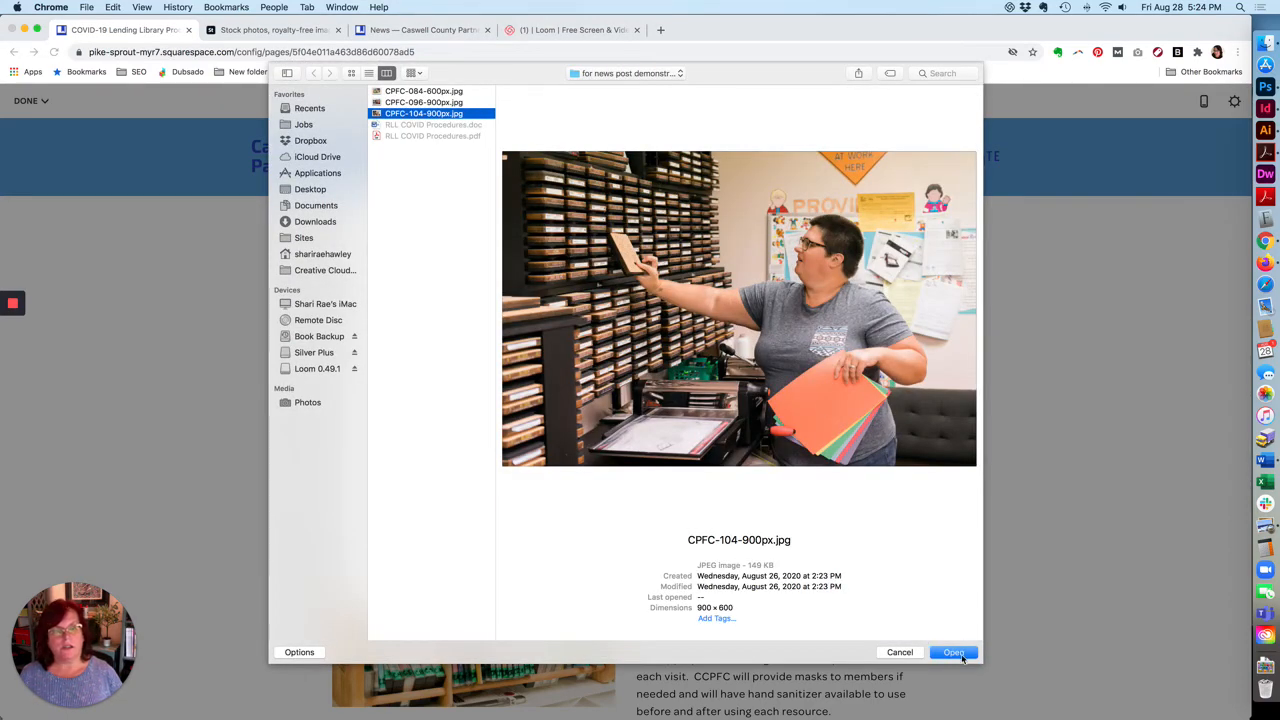
click(955, 653)
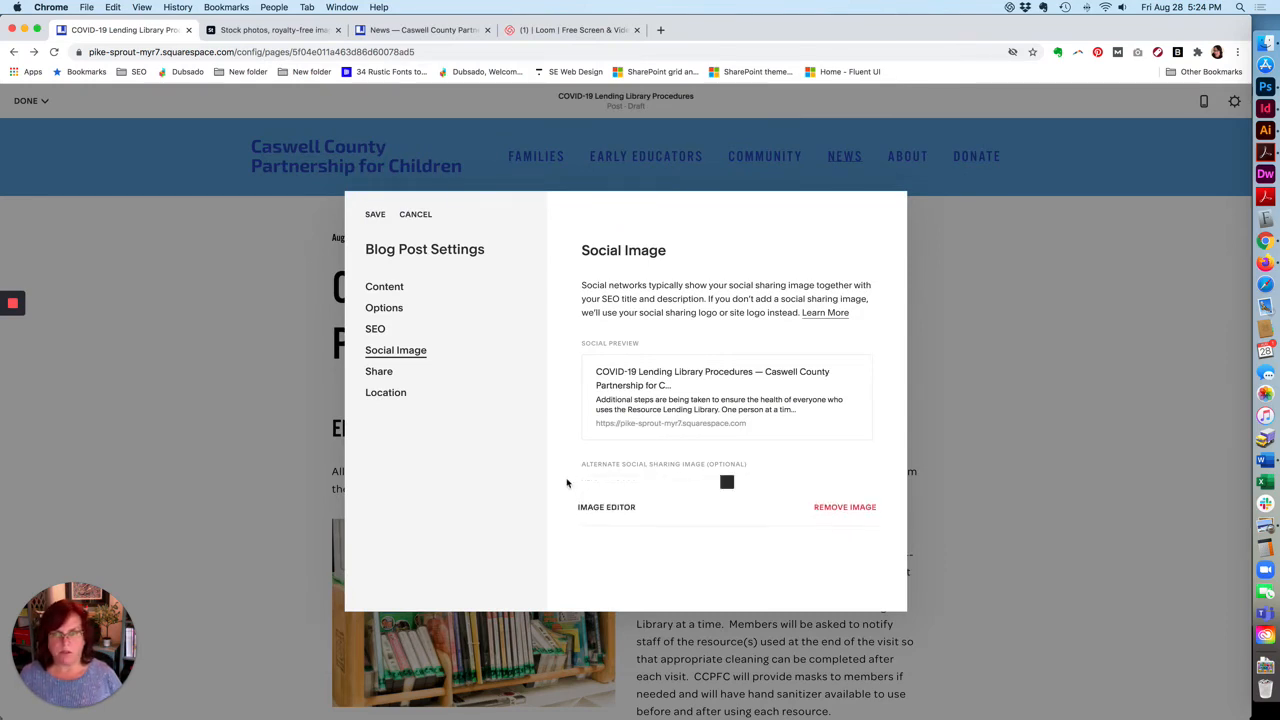
Check the post's sharing settings and its assigned categories.
click(384, 373)
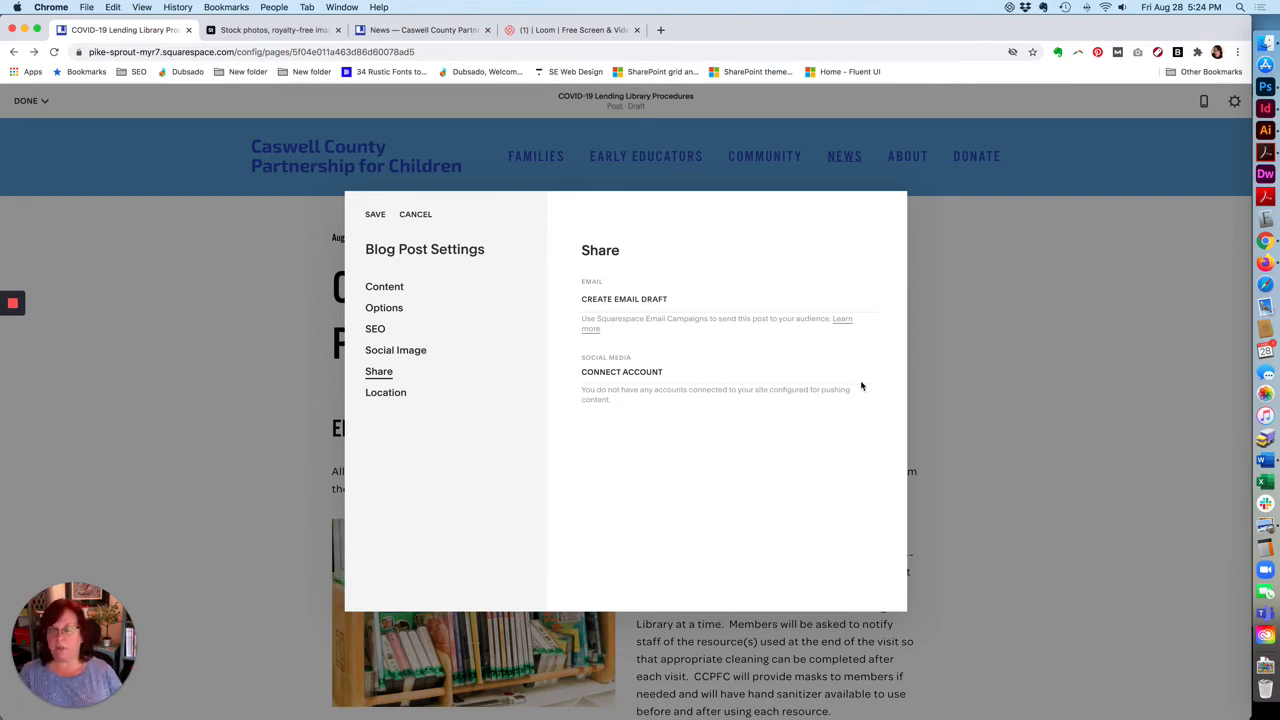
click(386, 289)
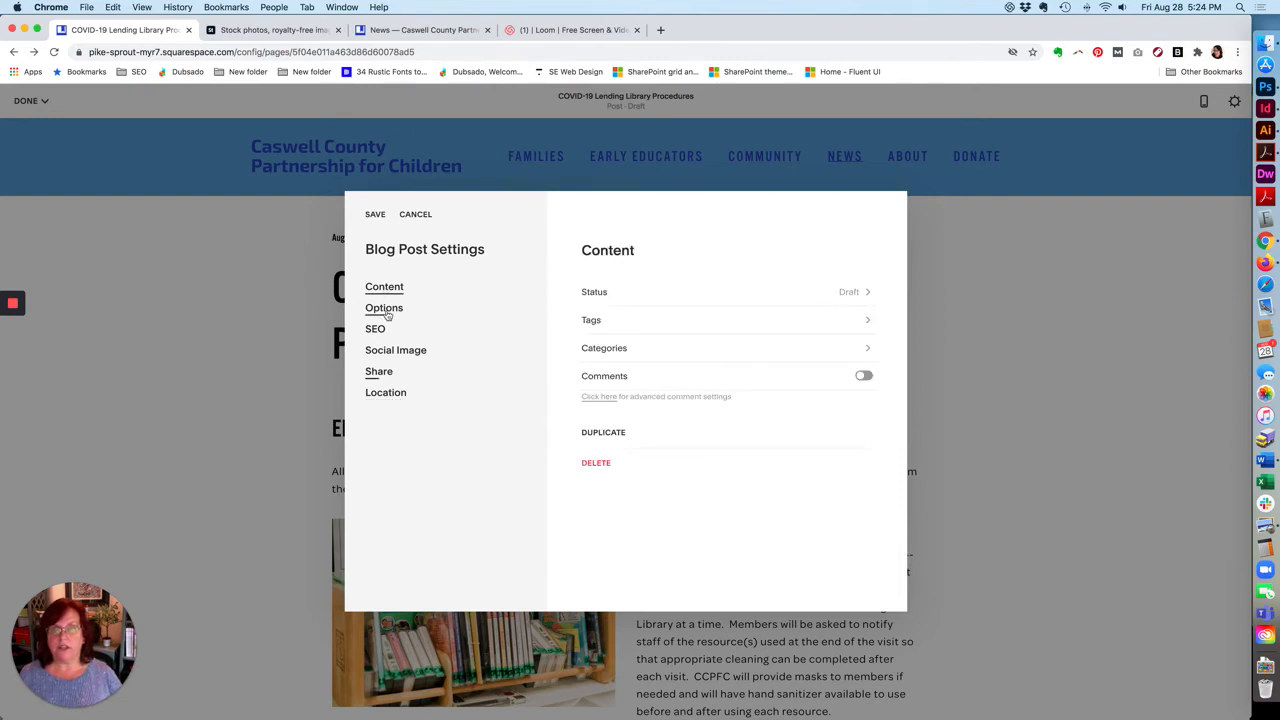
click(666, 354)
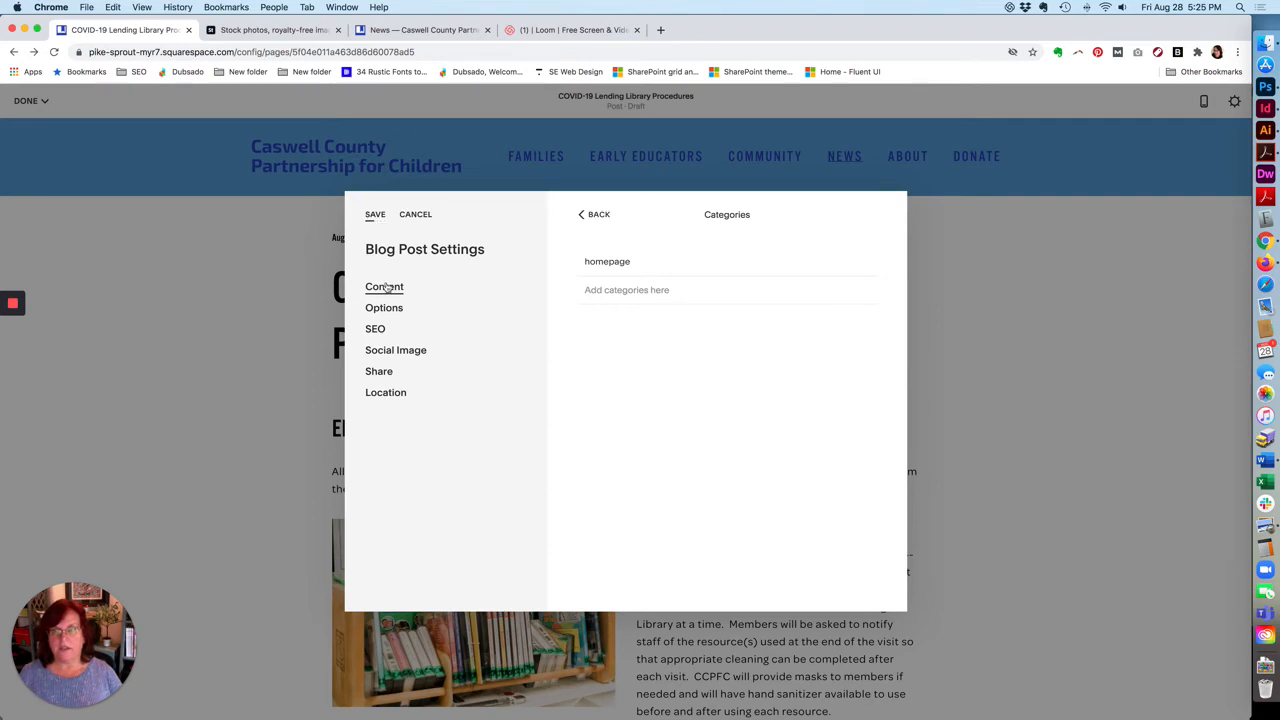
click(597, 215)
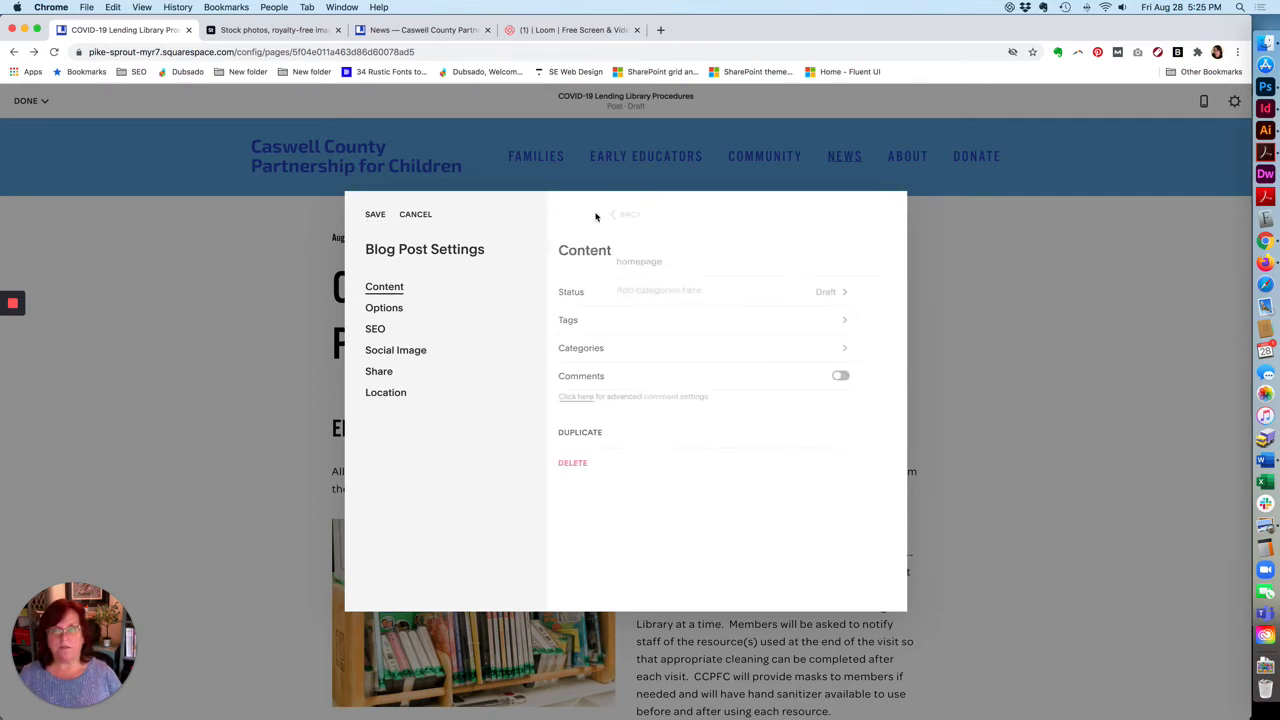
Try scheduling the post for August 31, 2020 at 11:28 AM, and set its status back to Draft.
click(859, 296)
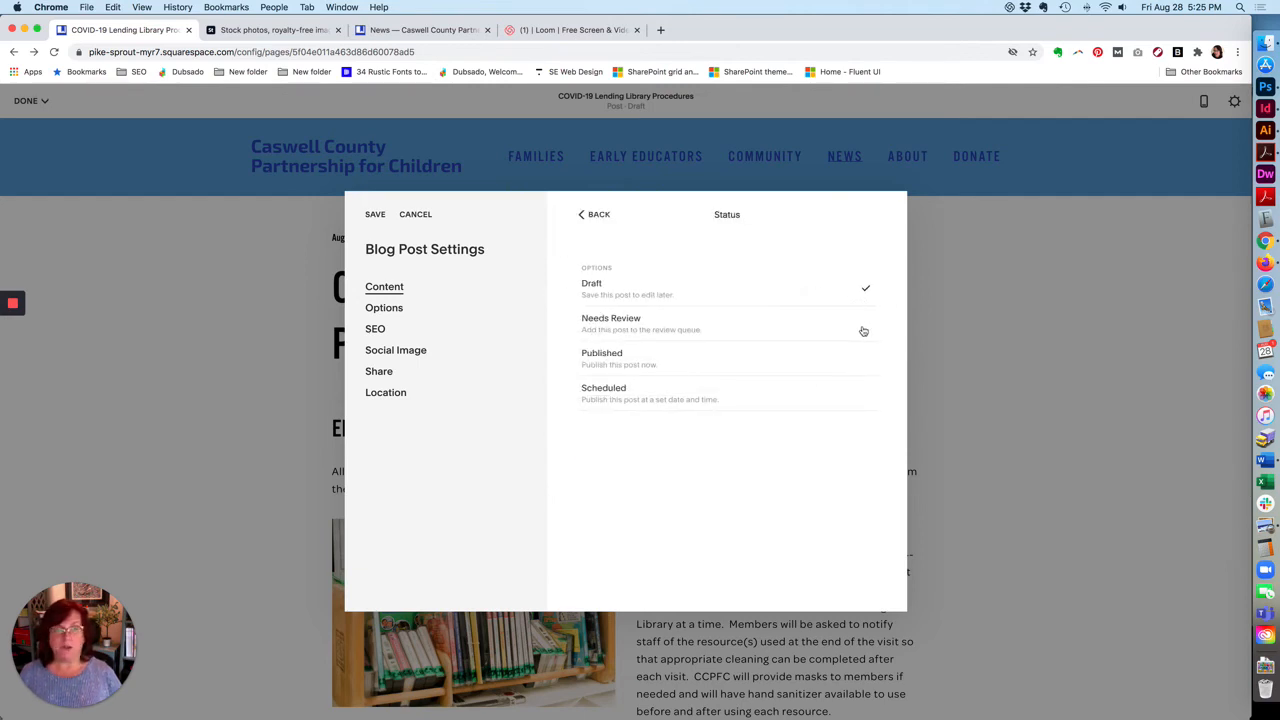
click(839, 398)
scroll(872, 499, down, 2)
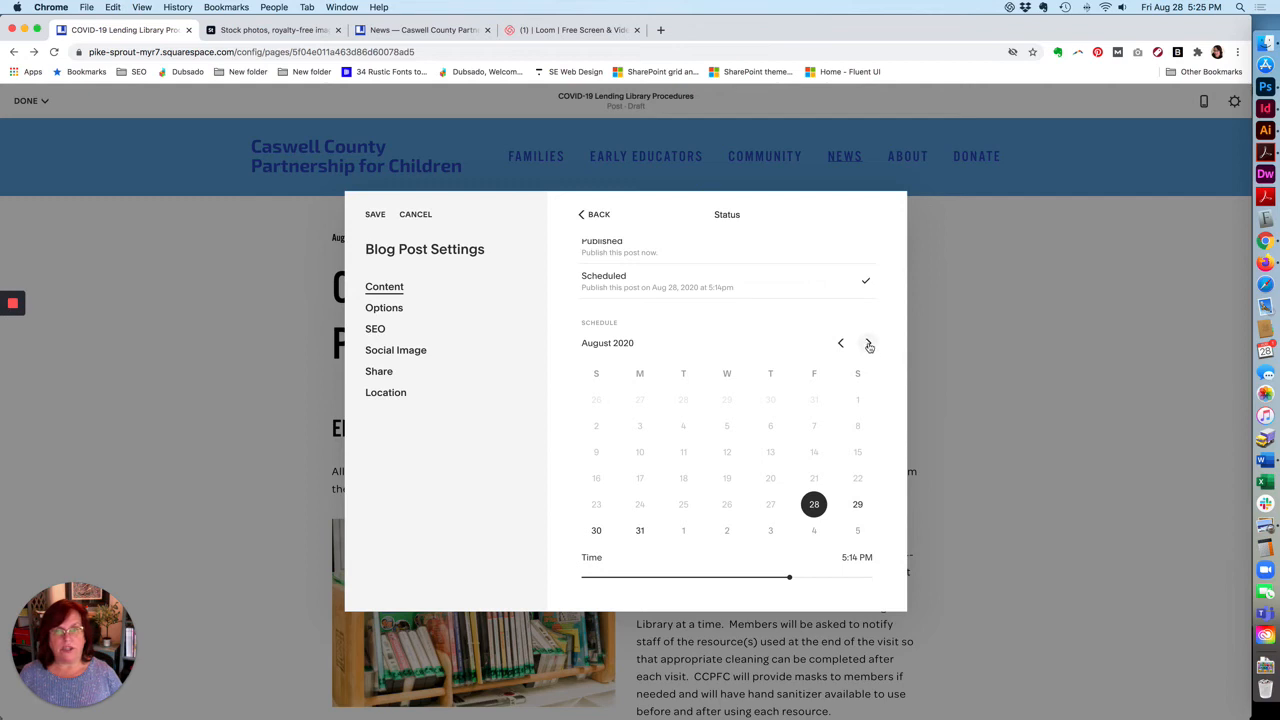
click(640, 534)
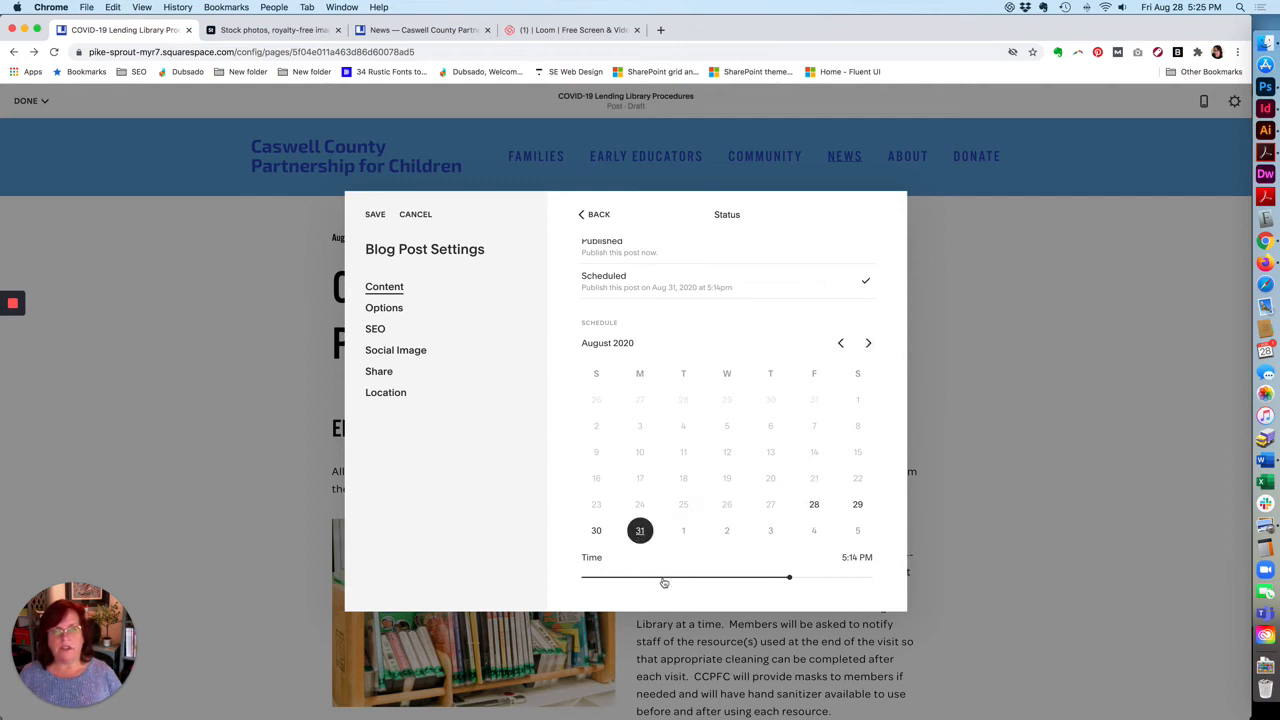
click(662, 578)
click(811, 578)
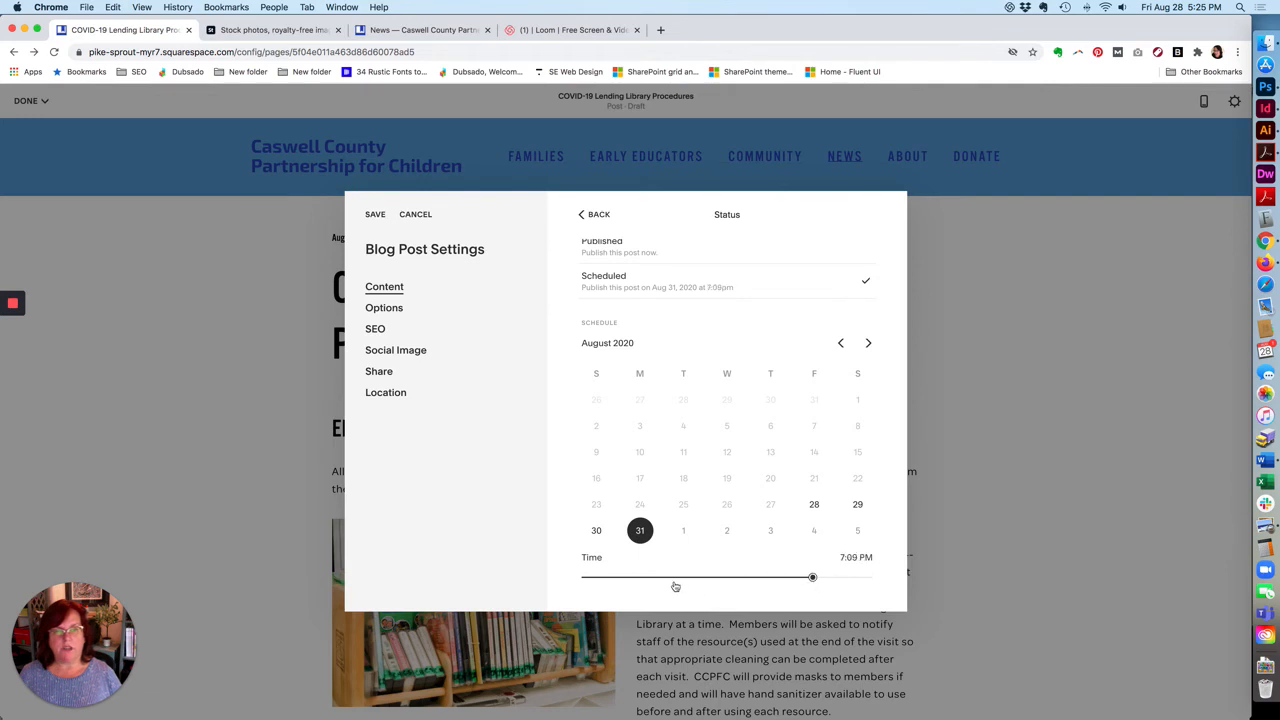
click(720, 577)
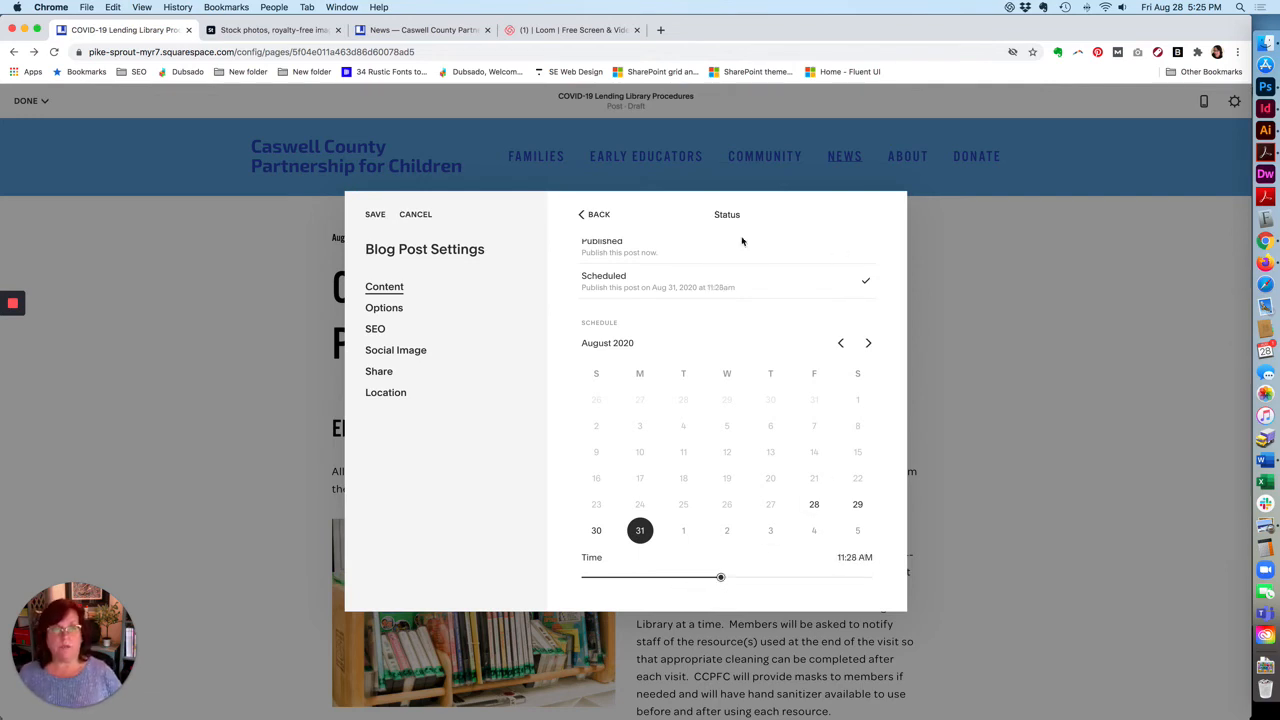
scroll(729, 364, up, 3)
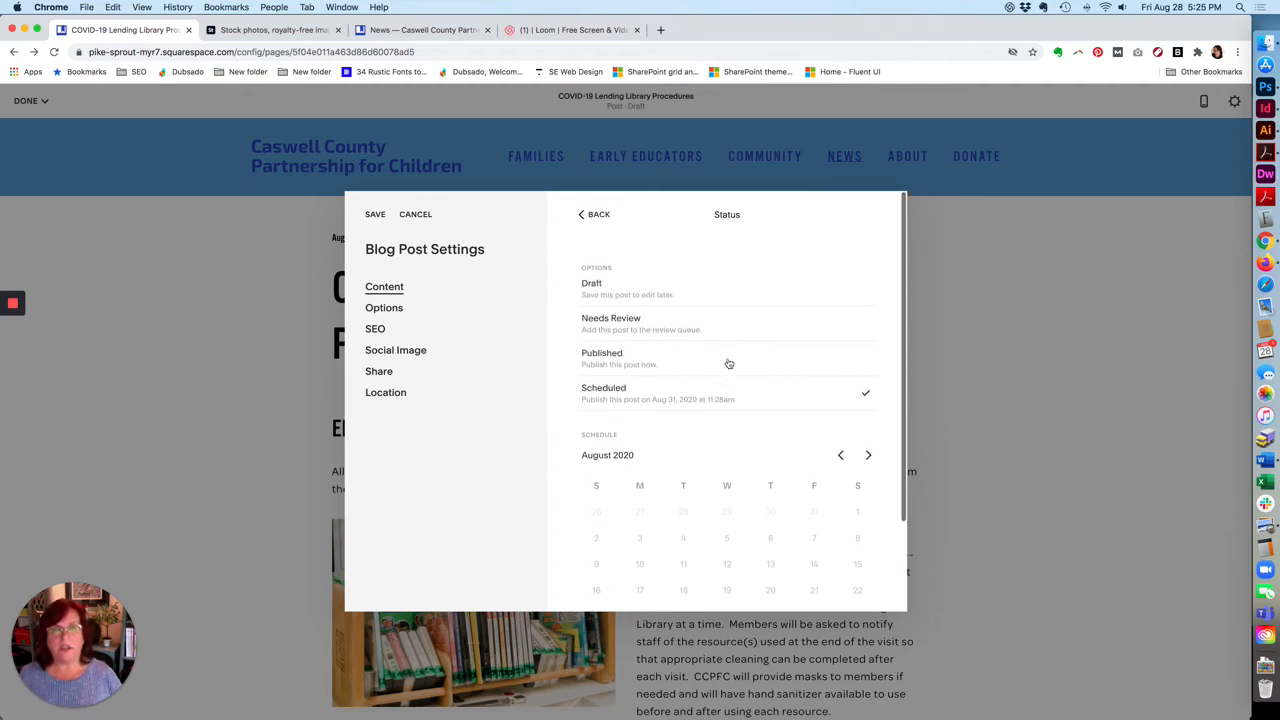
click(697, 291)
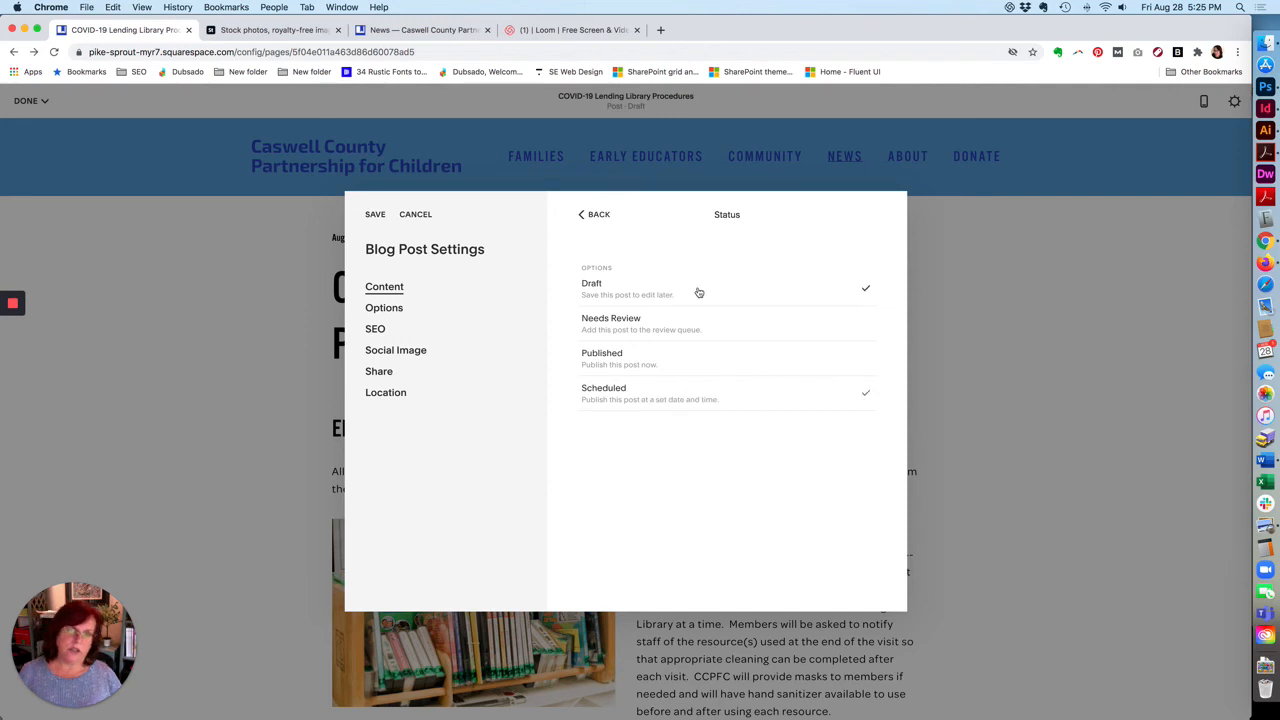
Set the post to Published with the date August 28, 2020, save the settings and leave the post editor.
click(866, 362)
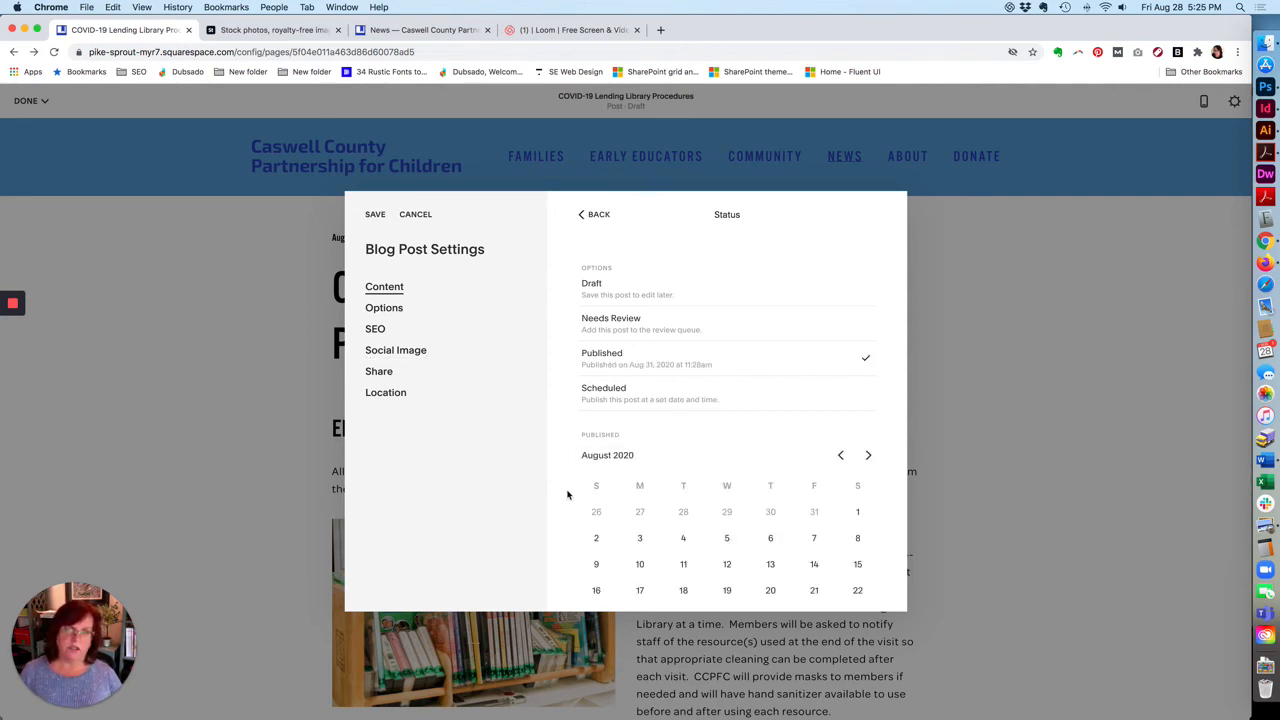
scroll(567, 494, down, 3)
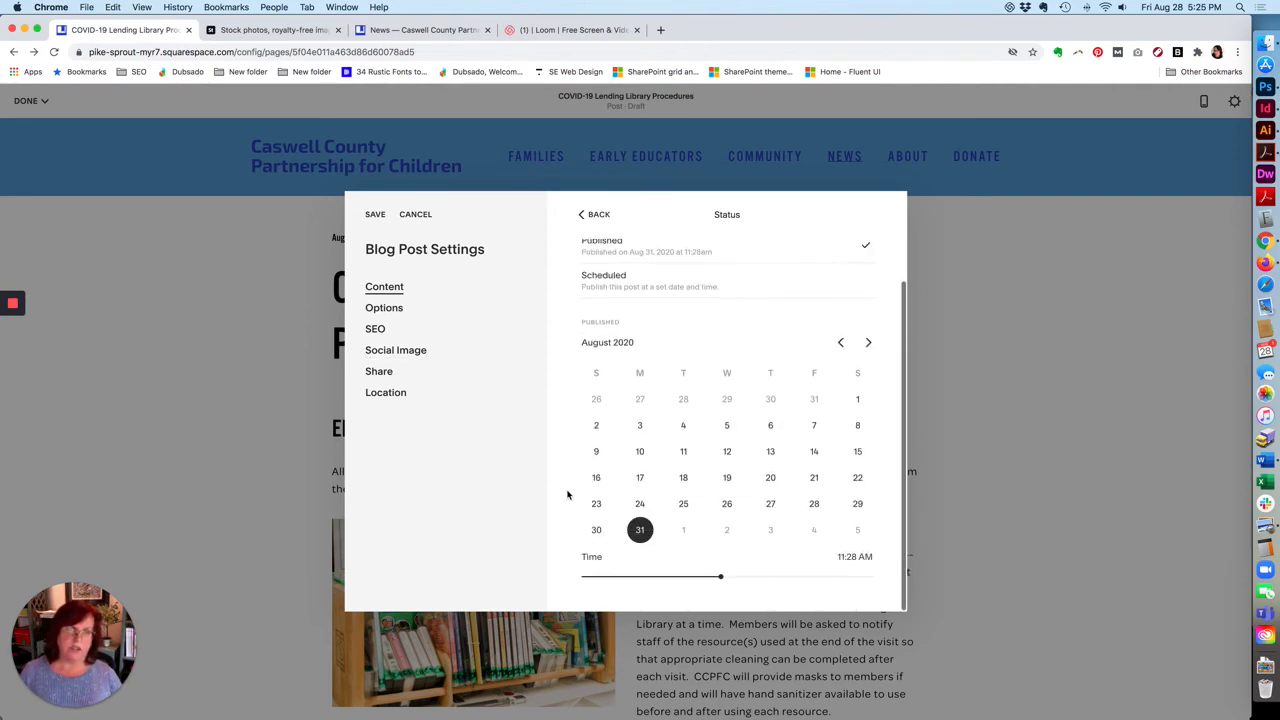
click(815, 505)
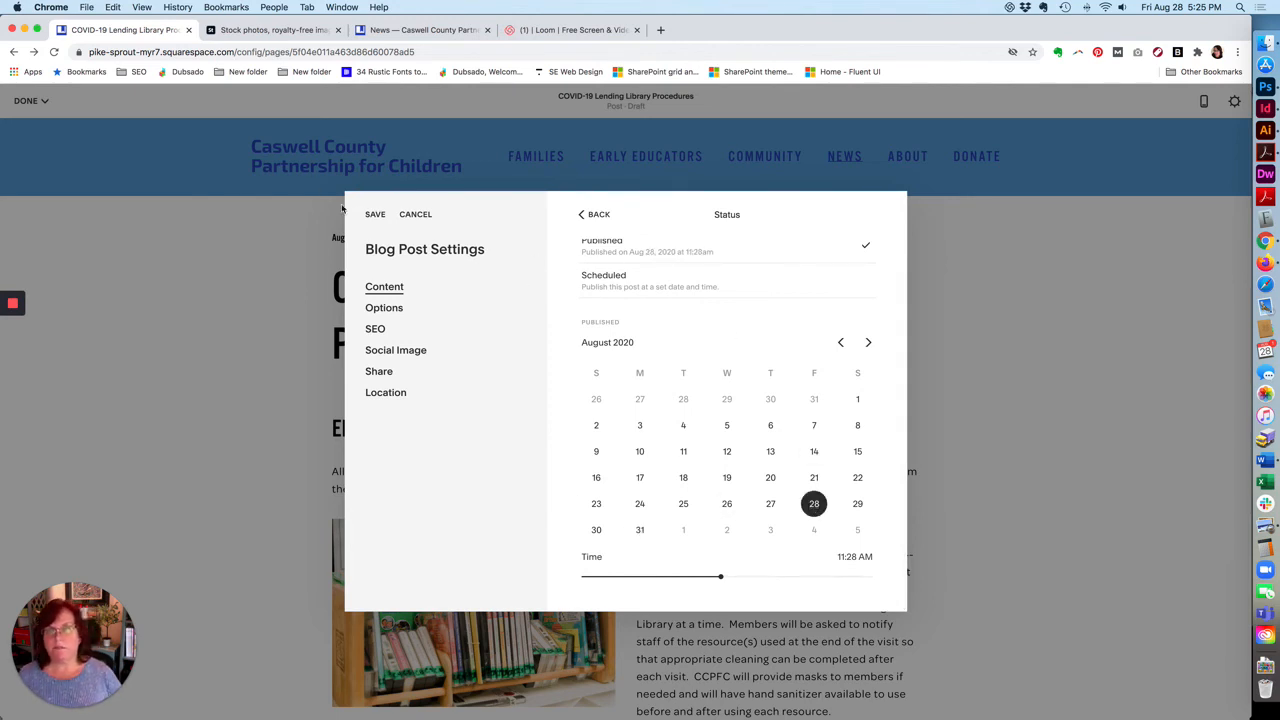
click(375, 215)
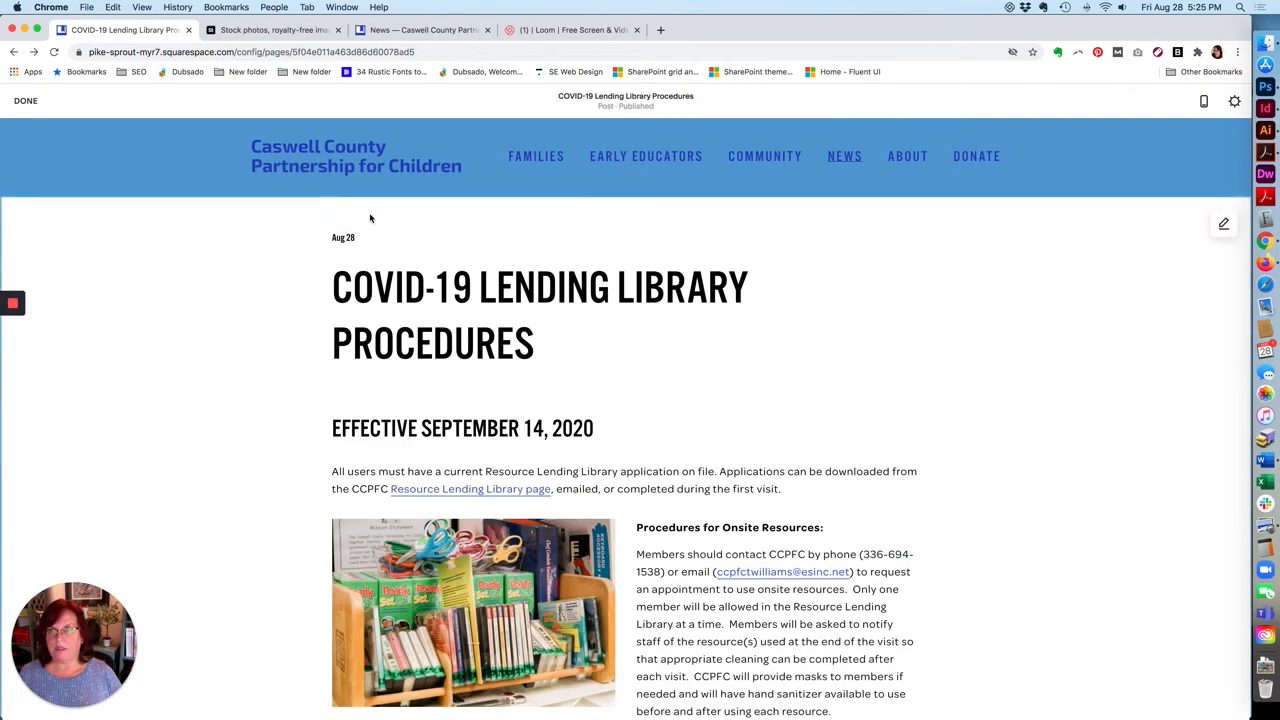
click(26, 101)
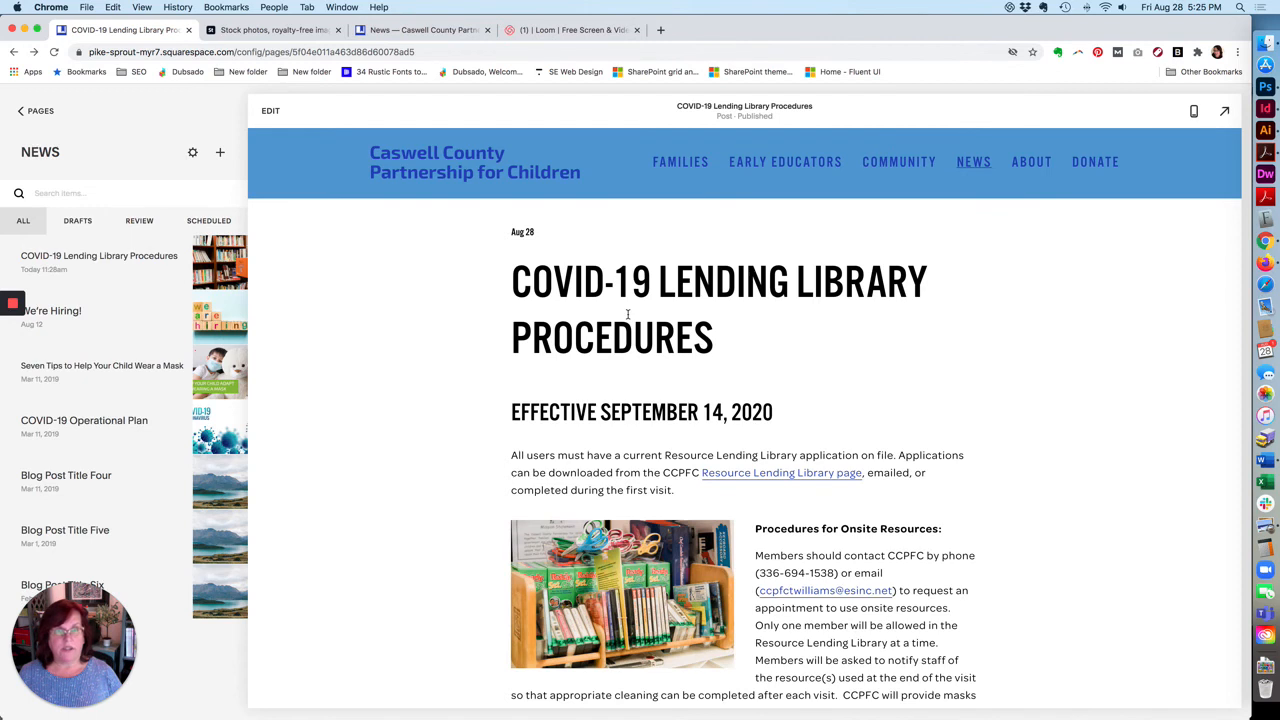
View the post's thumbnail and excerpt on the News page and open the full post through its "Read More" link.
click(971, 165)
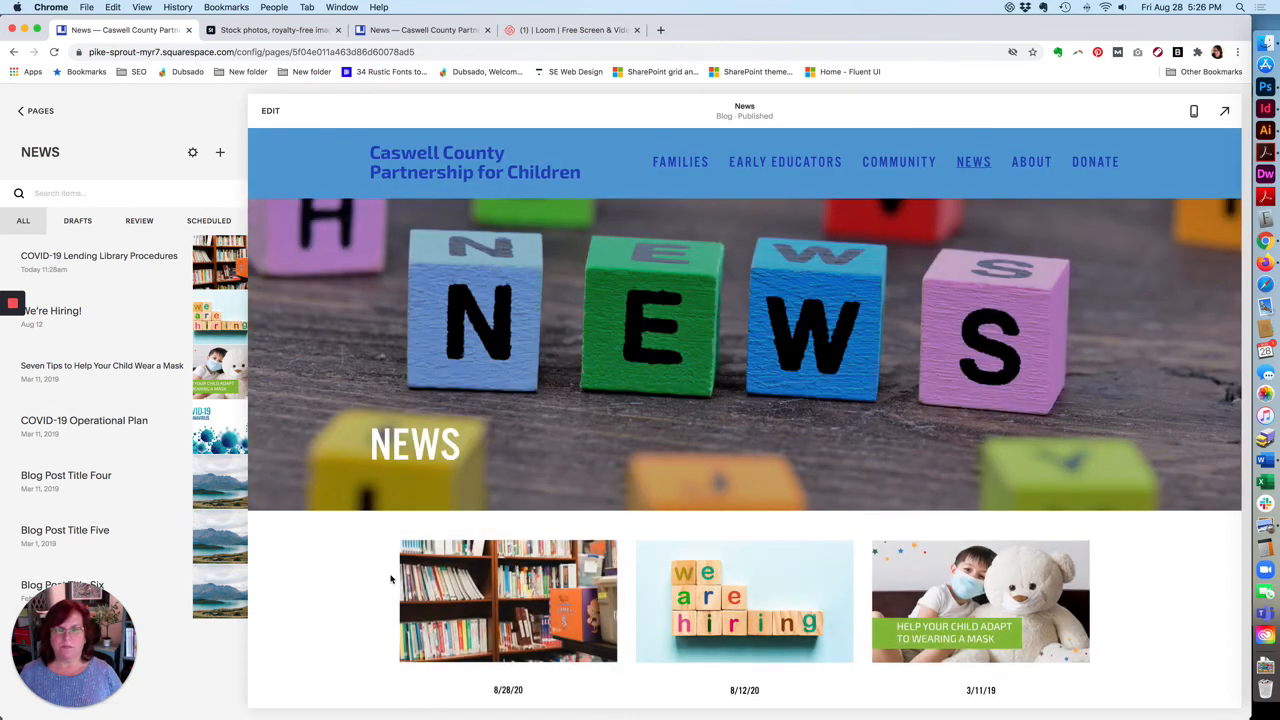
scroll(358, 632, down, 3)
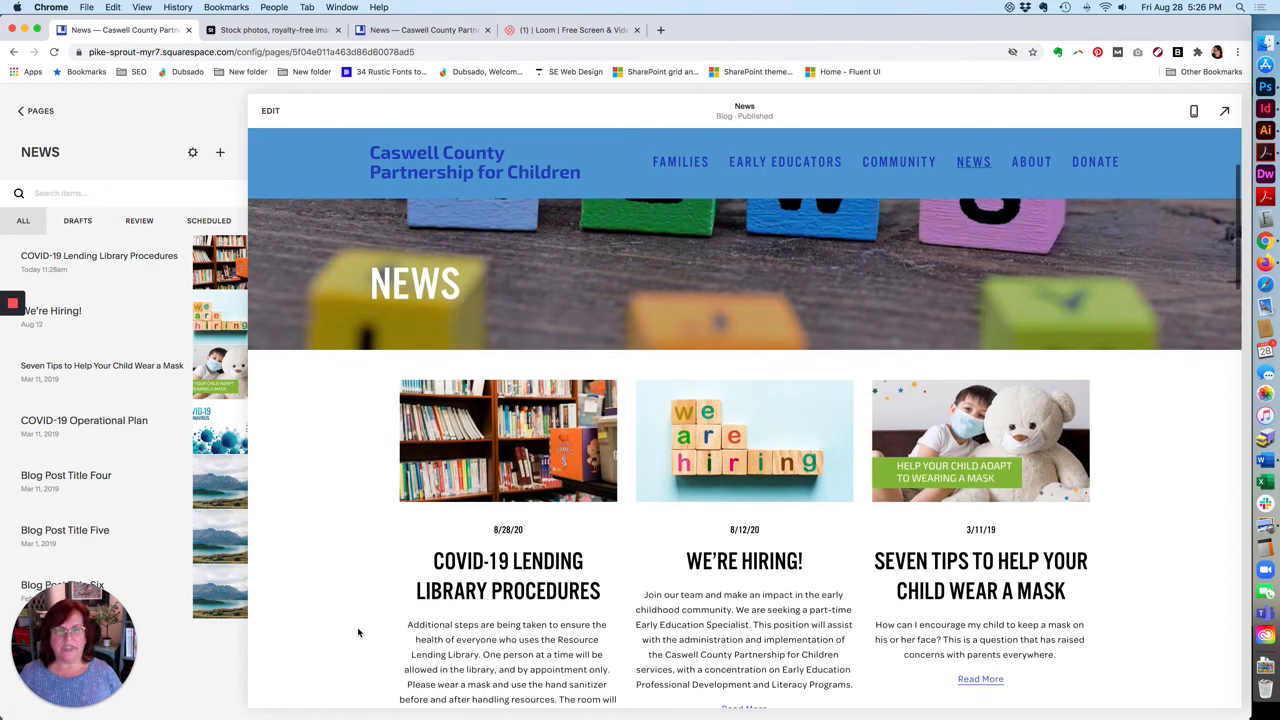
scroll(352, 577, down, 2)
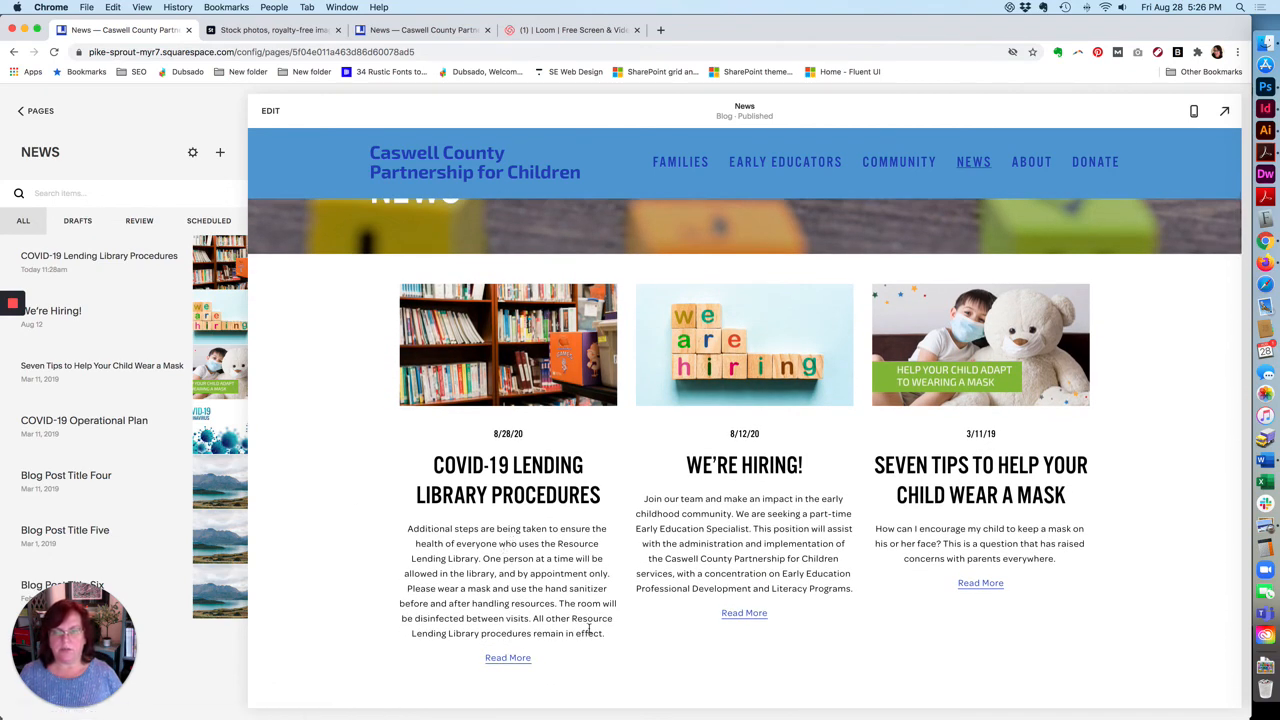
click(514, 662)
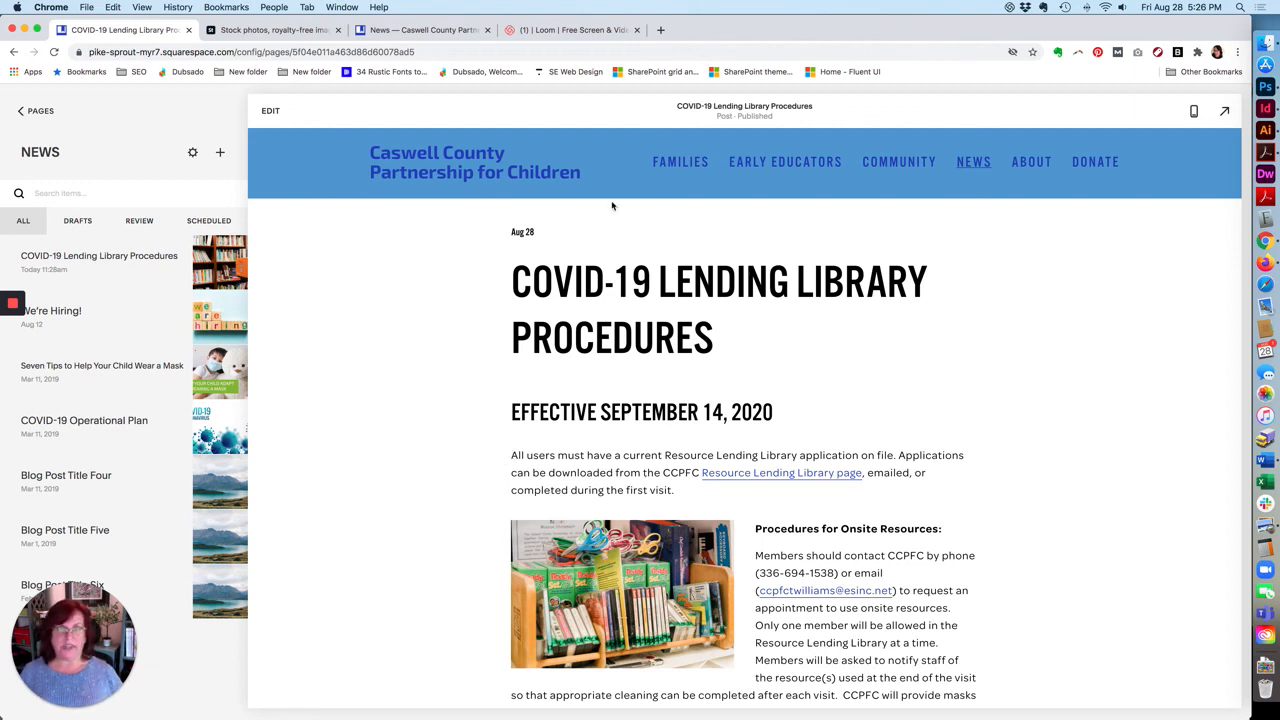
Return to the News page and review the lending library post's listing alongside the other news posts.
click(984, 167)
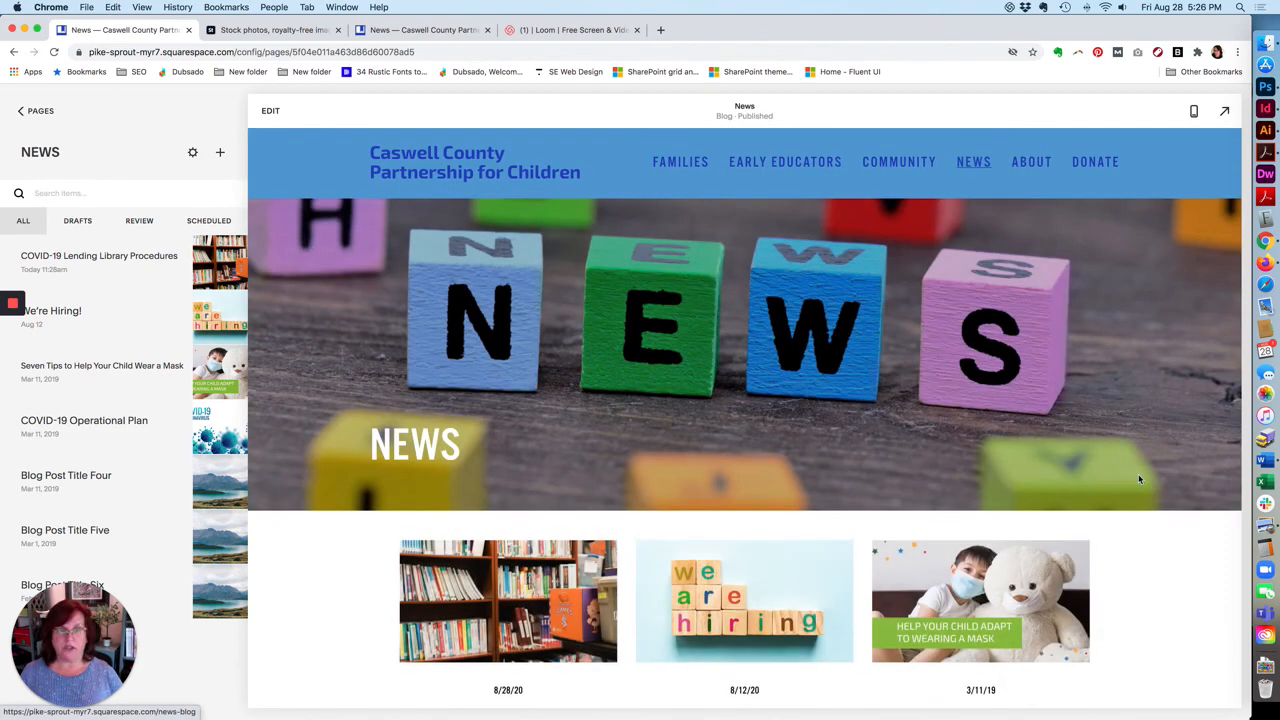
scroll(1138, 479, down, 5)
scroll(1138, 480, up, 4)
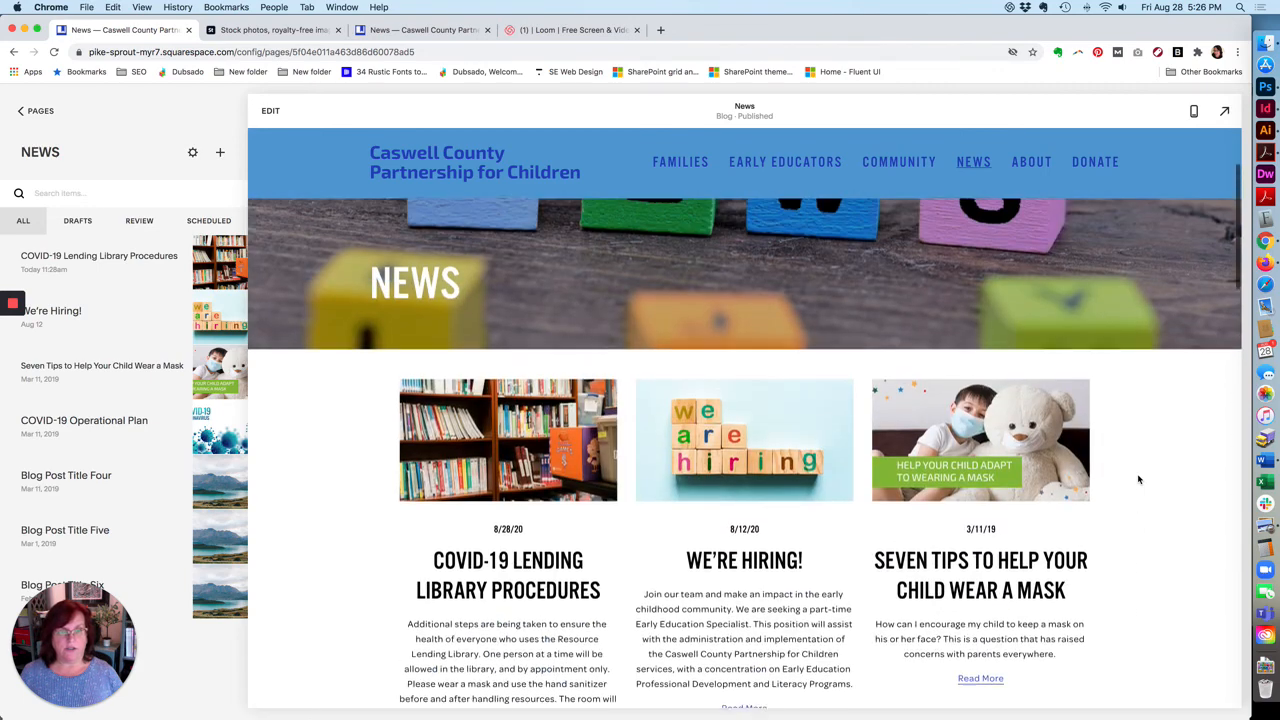
scroll(1137, 472, down, 2)
scroll(1137, 472, up, 2)
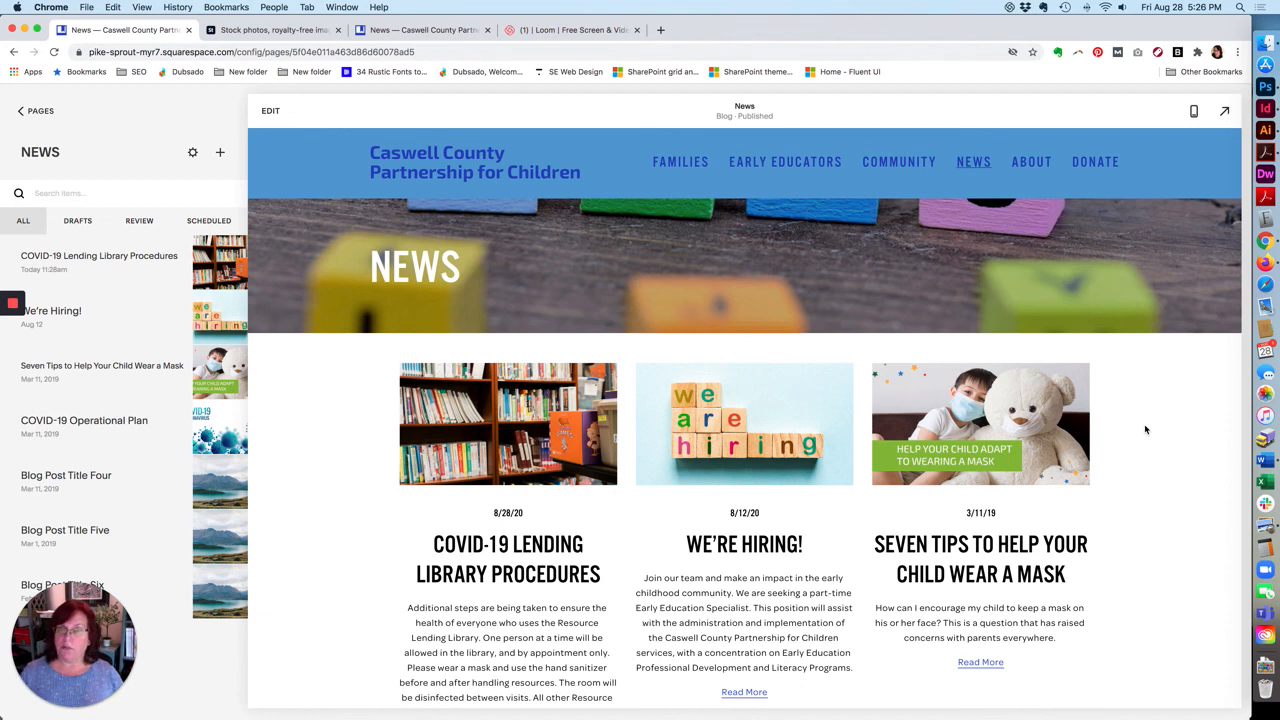
Open the site's home page, browse the featured news carousel and return to the COVID-19 Lending Library Procedures slide.
click(423, 160)
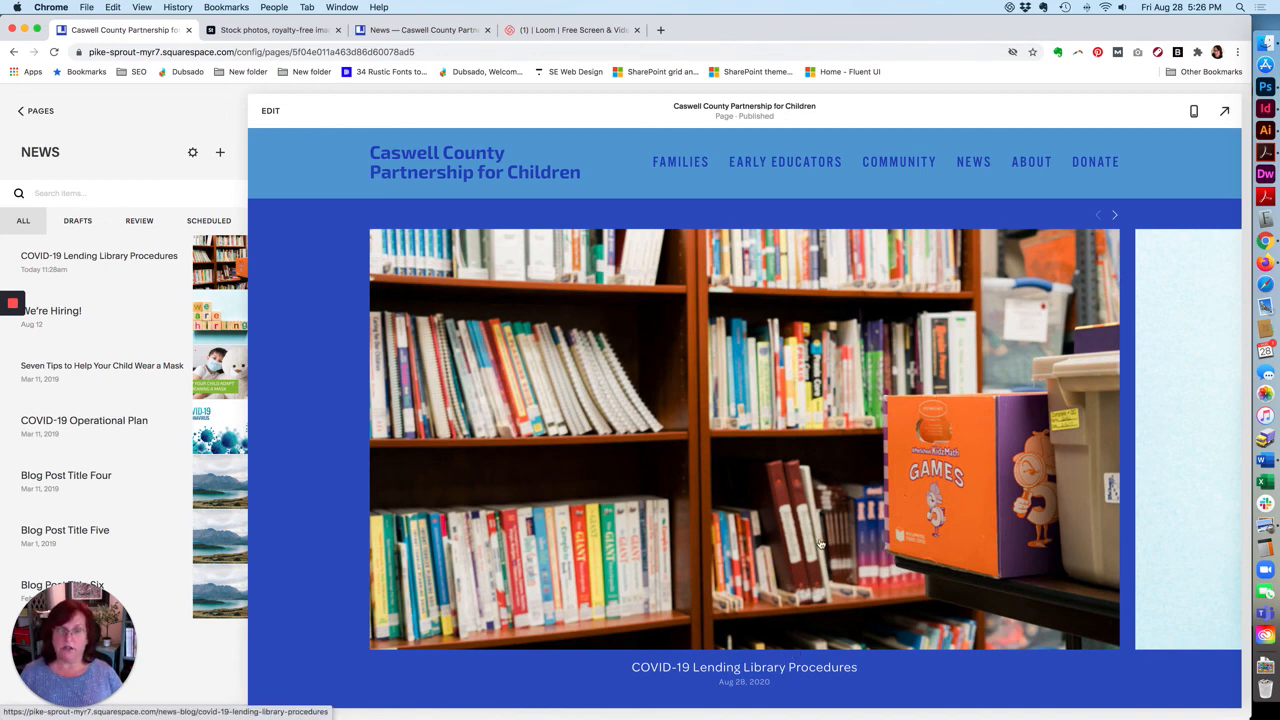
click(1115, 216)
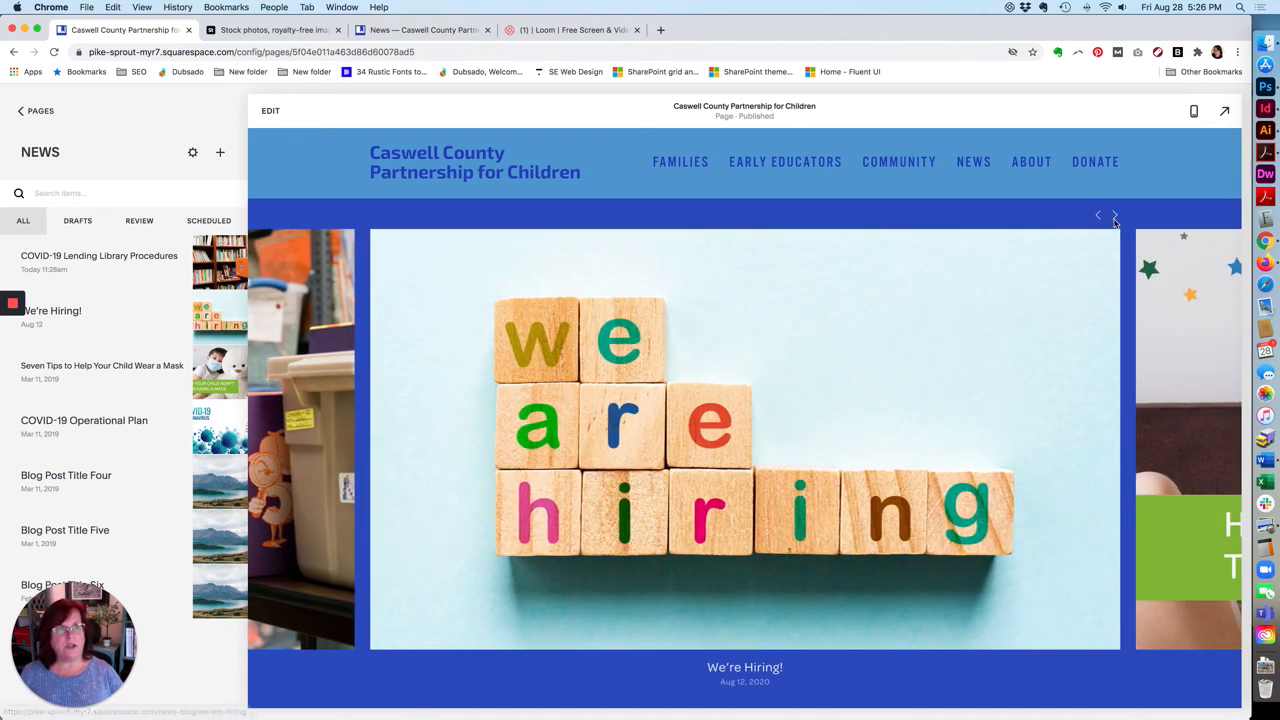
click(1116, 217)
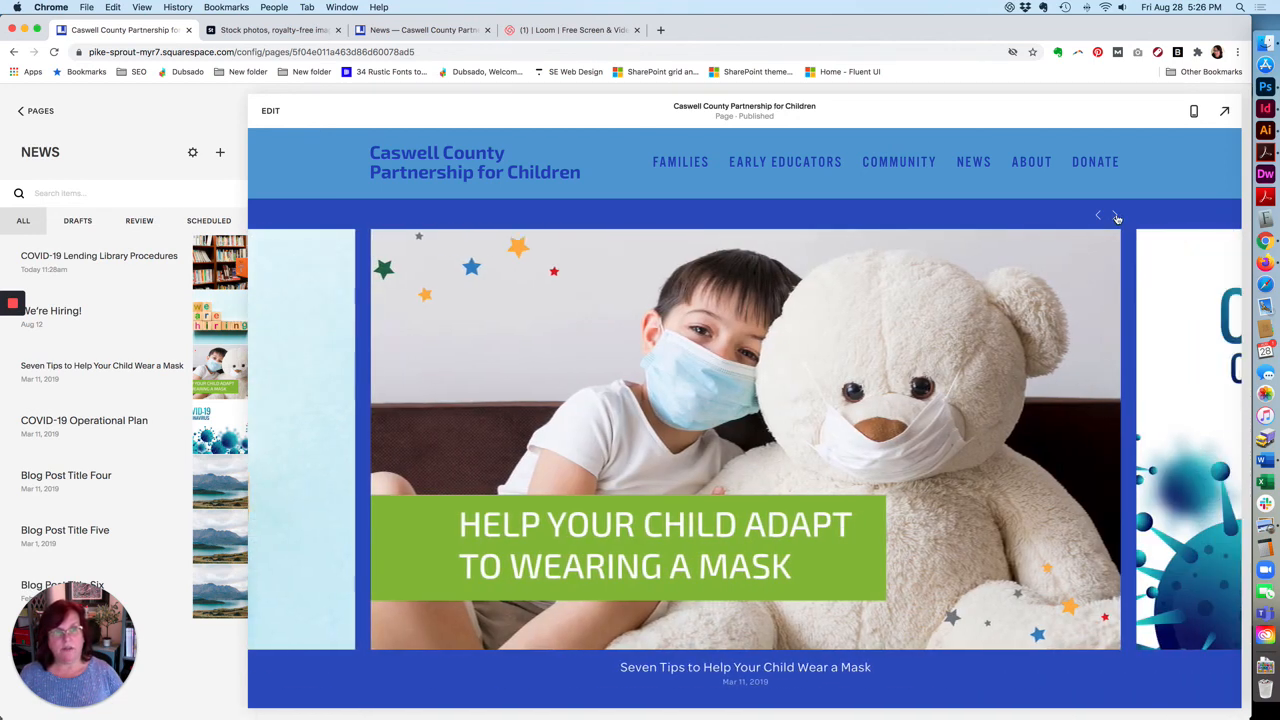
click(1116, 217)
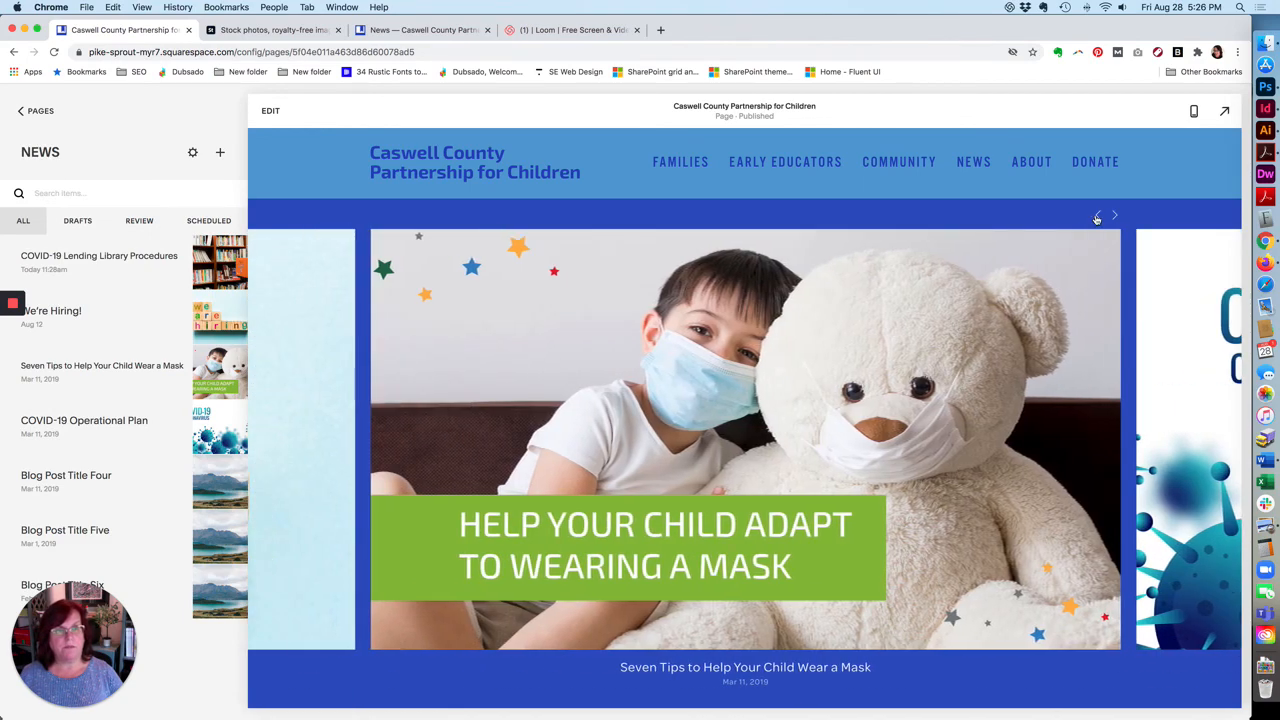
click(1097, 217)
click(1097, 217)
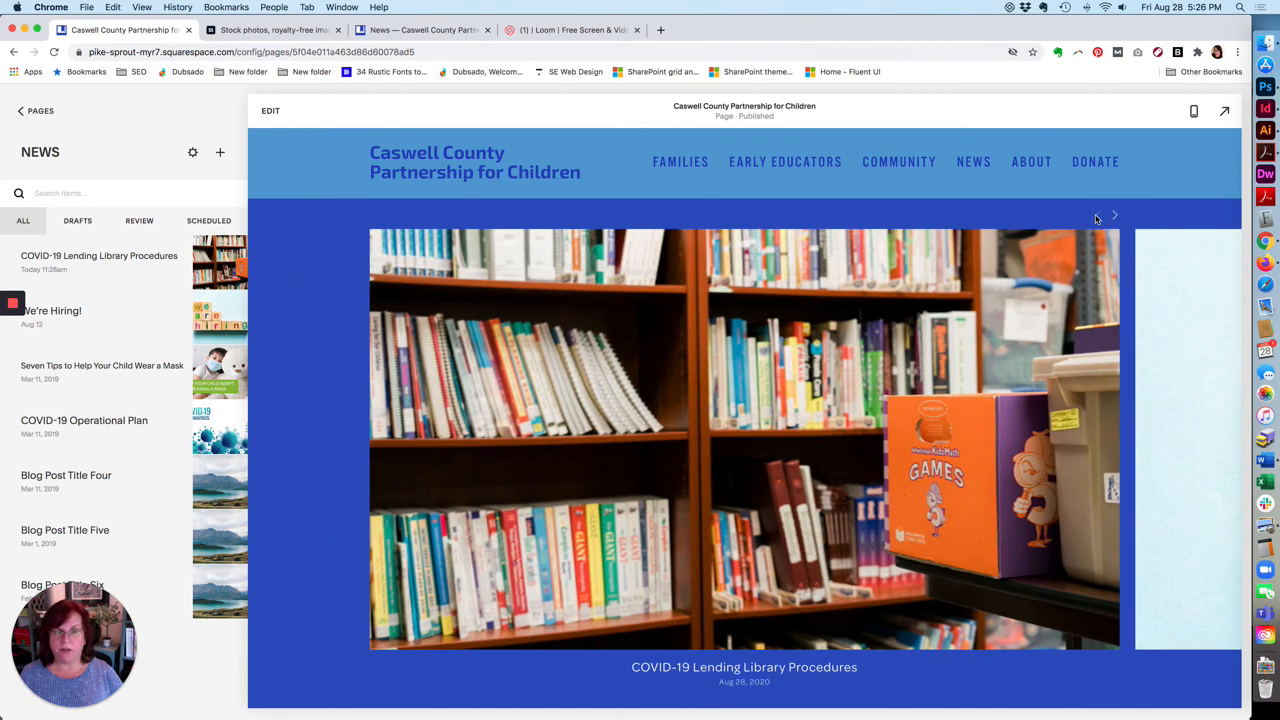